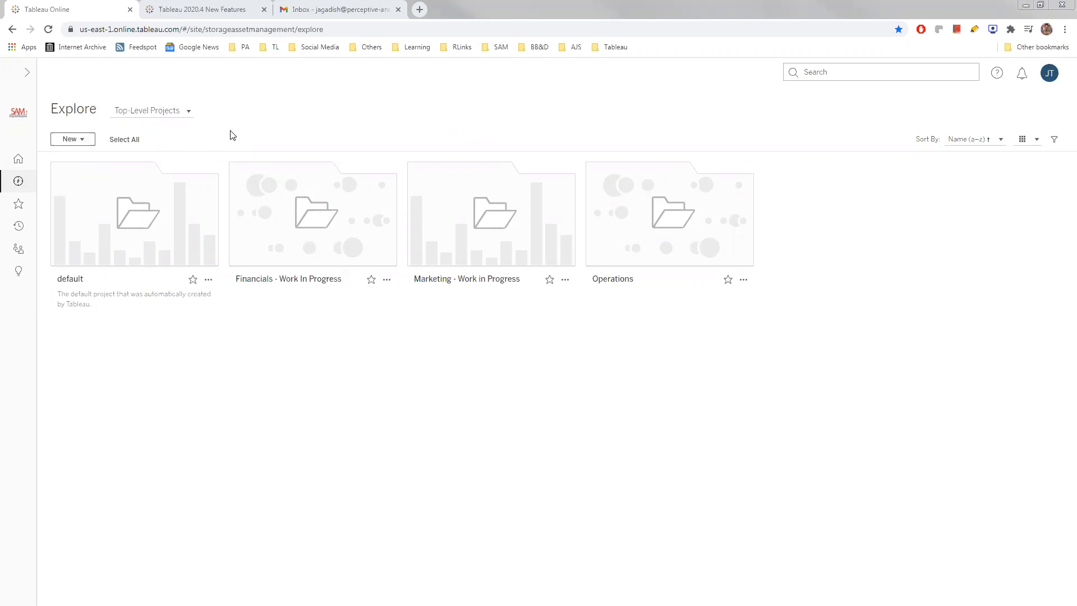
Create a new flow and connect it to the Excel file Sample-Superstore-Subset-Excel.xlsx.
{"action": "left_click", "coordinate": [83, 140]}
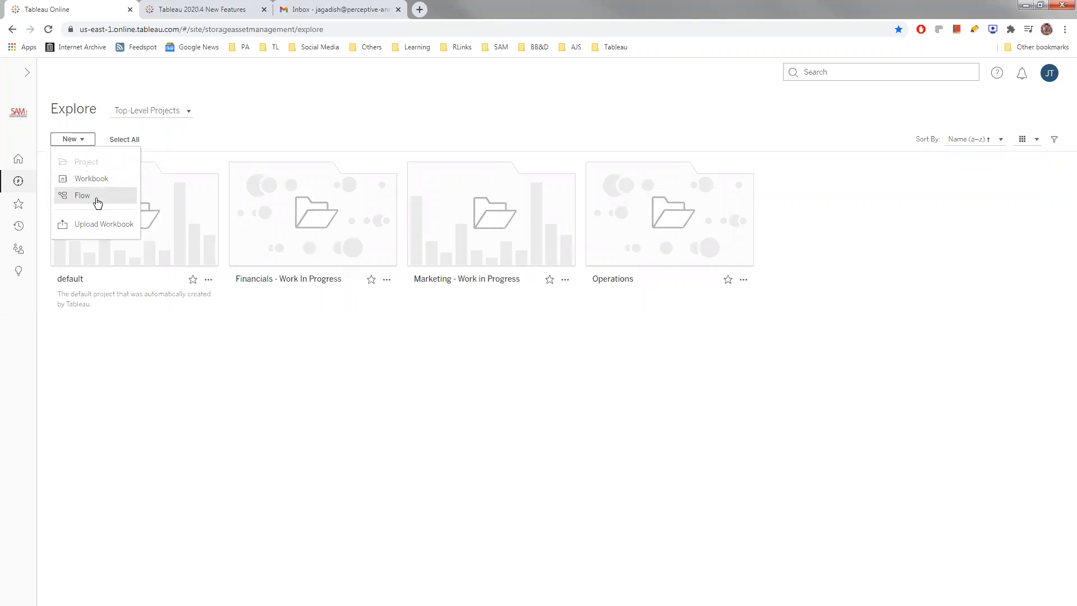
{"action": "left_click", "coordinate": [98, 202]}
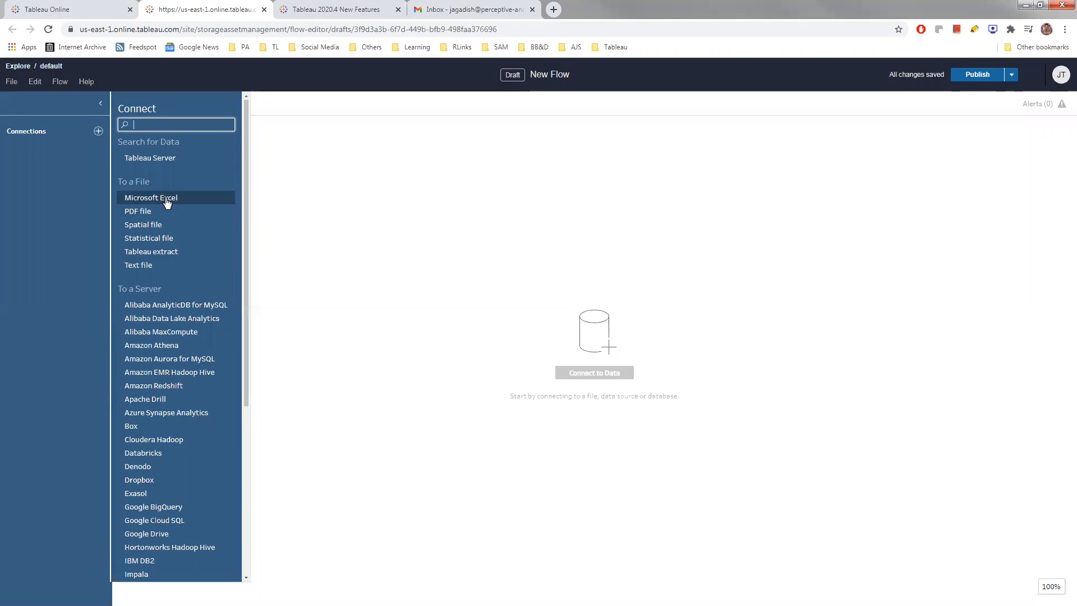
{"action": "left_click", "coordinate": [166, 199]}
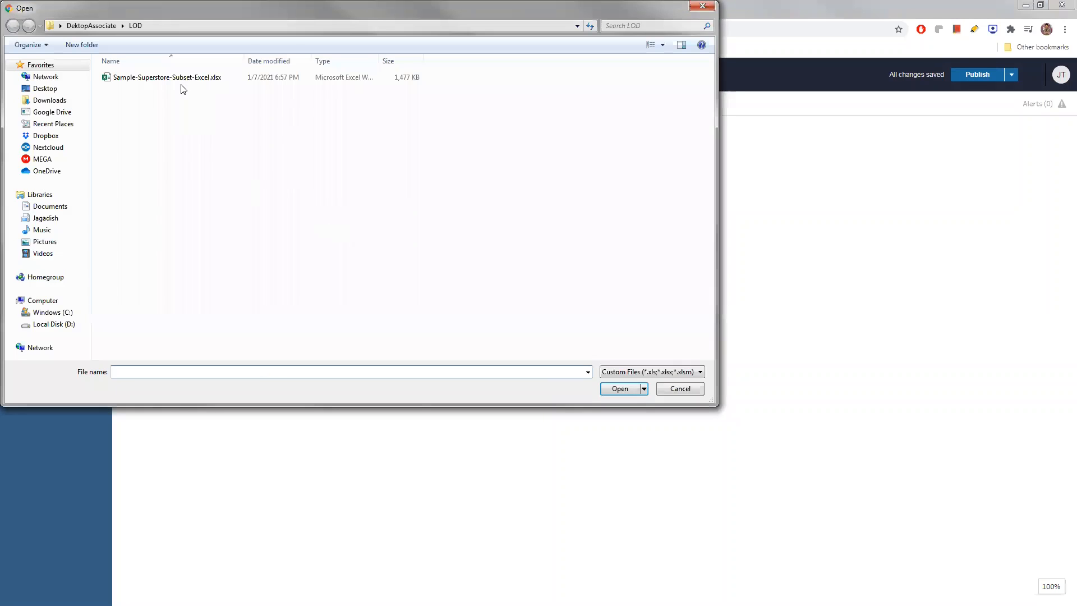
{"action": "left_click", "coordinate": [182, 79]}
{"action": "left_click", "coordinate": [617, 390]}
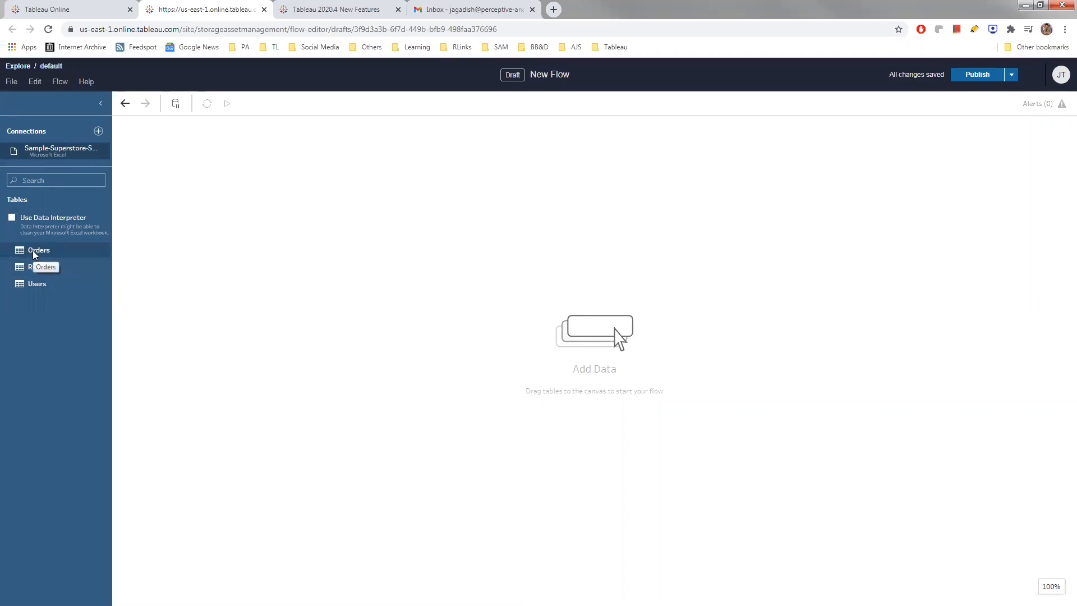
Add the Orders table to the flow canvas and attach a cleaning step to it.
{"action": "left_click_drag", "start_coordinate": [32, 250], "coordinate": [204, 215]}
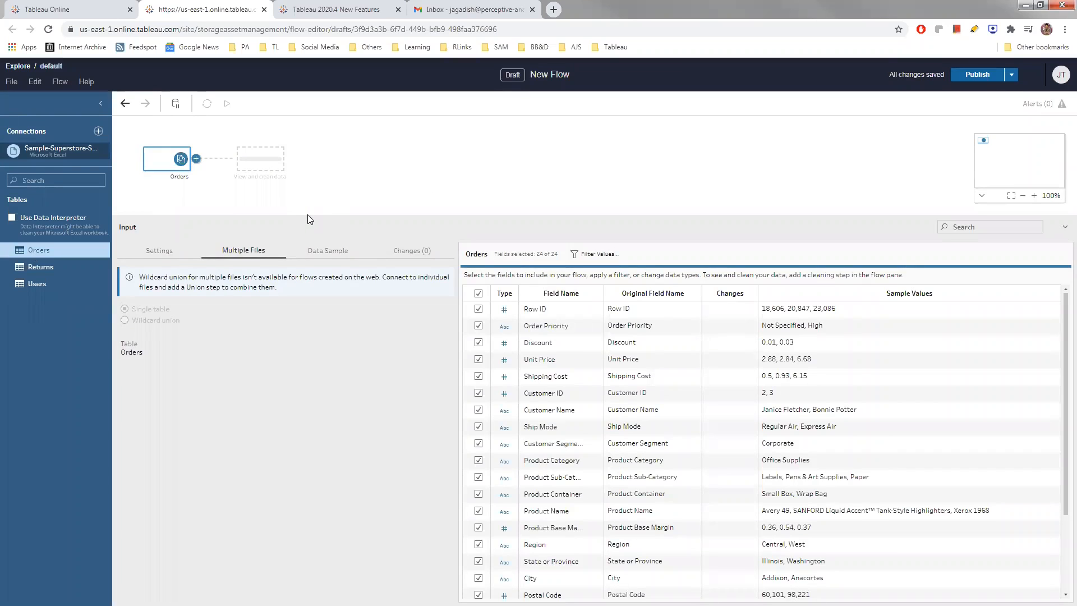
{"action": "left_click", "coordinate": [195, 158]}
{"action": "left_click", "coordinate": [227, 186]}
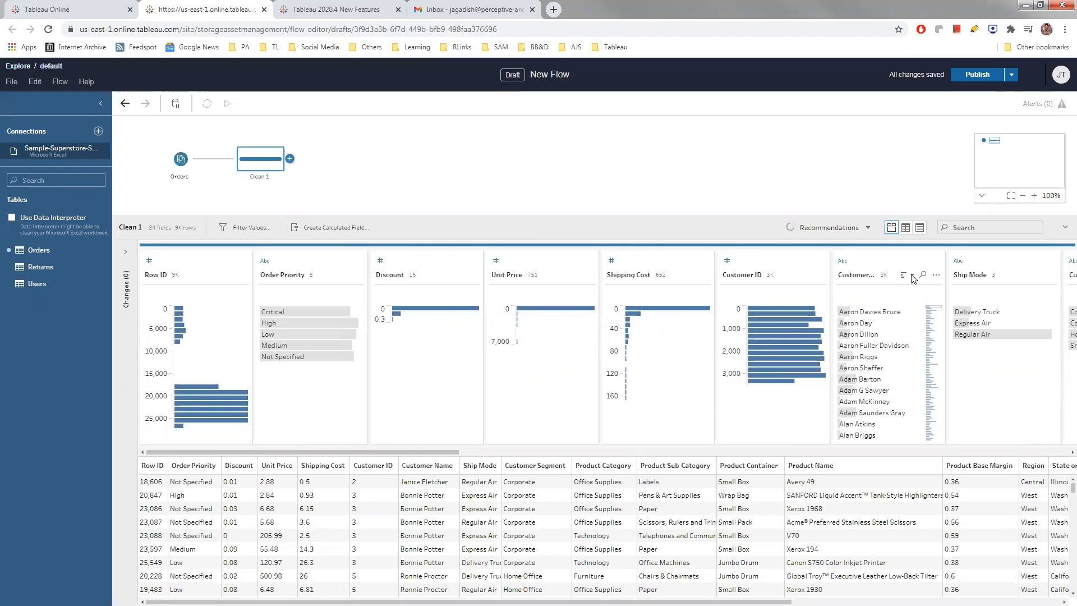
Exclude the third listed customer from the Customer Name field and add an Output step after Clean 1.
{"action": "right_click", "coordinate": [860, 336]}
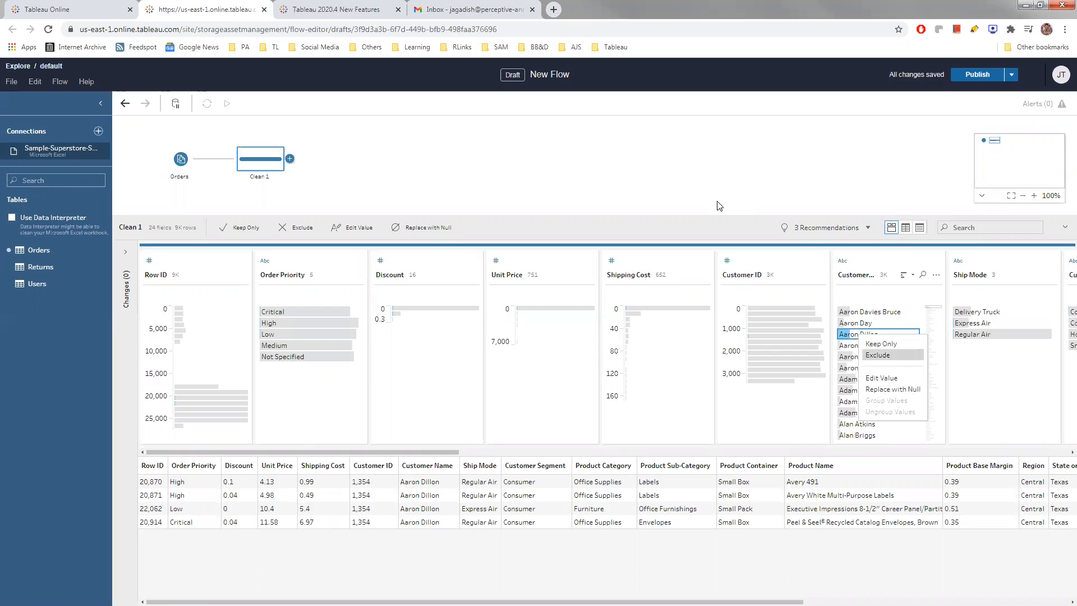
{"action": "key", "text": "Return"}
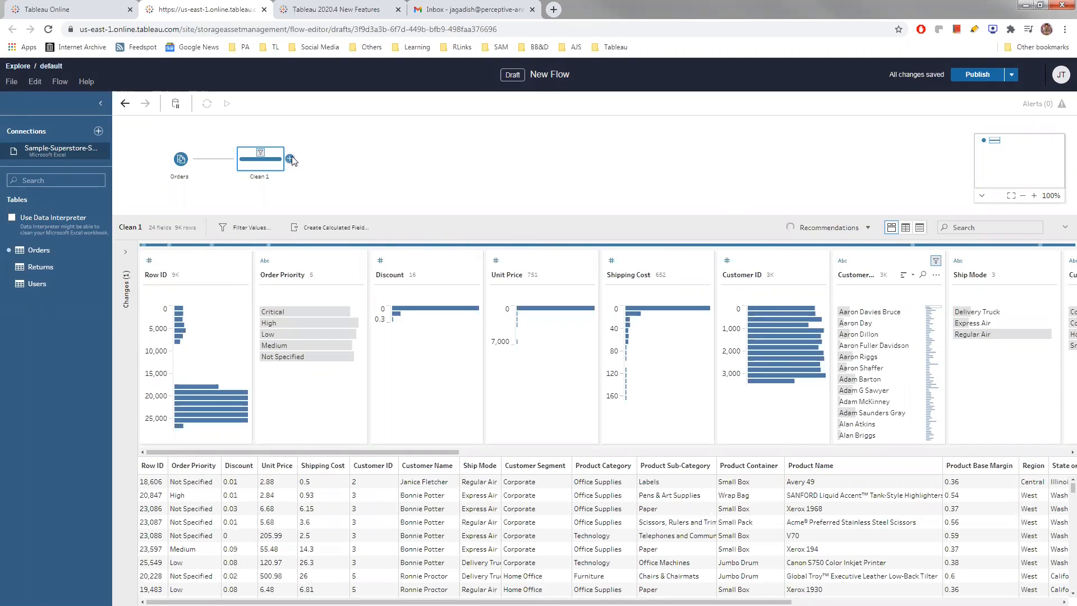
{"action": "left_click", "coordinate": [290, 159]}
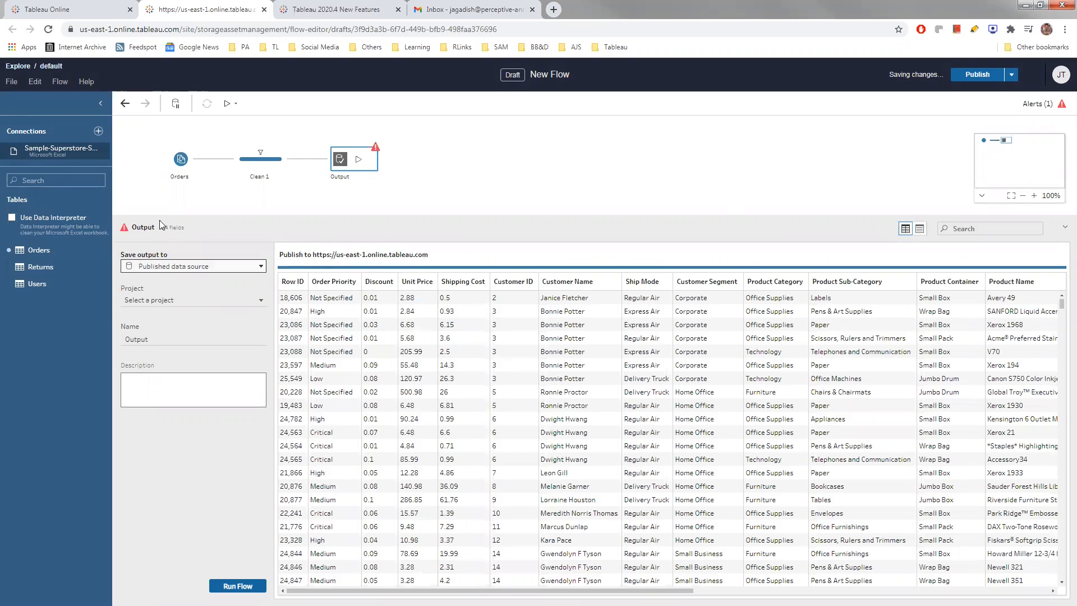
Review the step types that can be inserted in the flow and the save destinations offered for the output.
{"action": "mouse_move", "coordinate": [185, 165]}
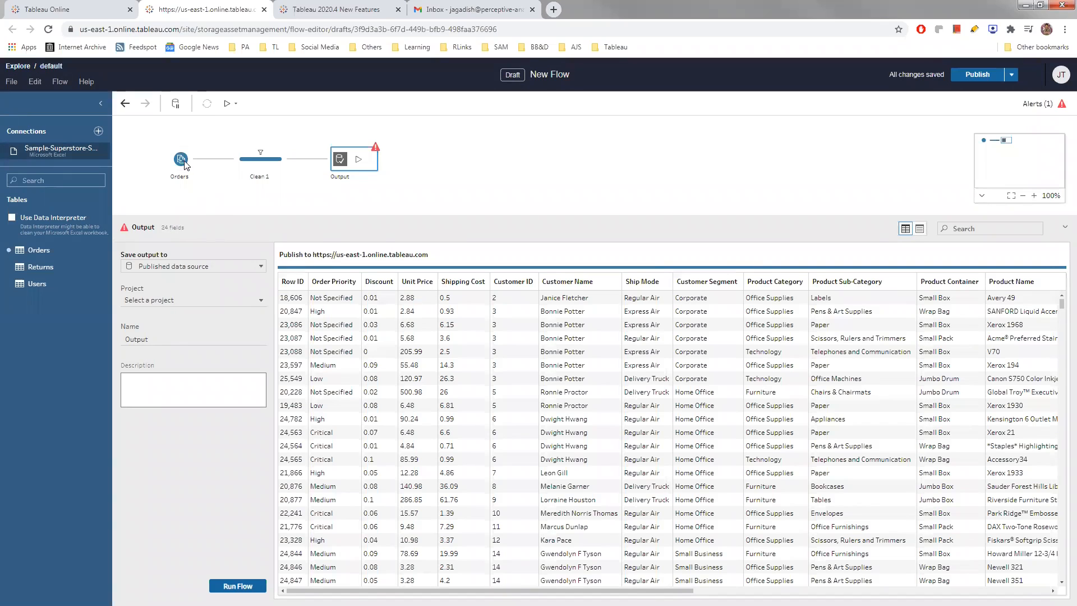
{"action": "left_click", "coordinate": [197, 160]}
{"action": "left_click", "coordinate": [289, 158]}
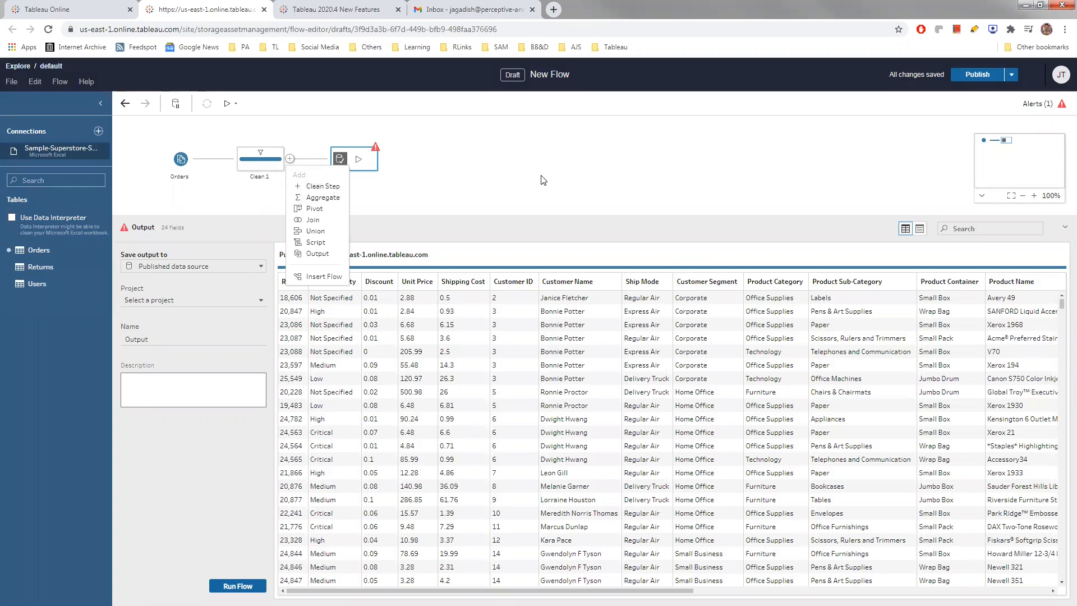
{"action": "left_click", "coordinate": [204, 286]}
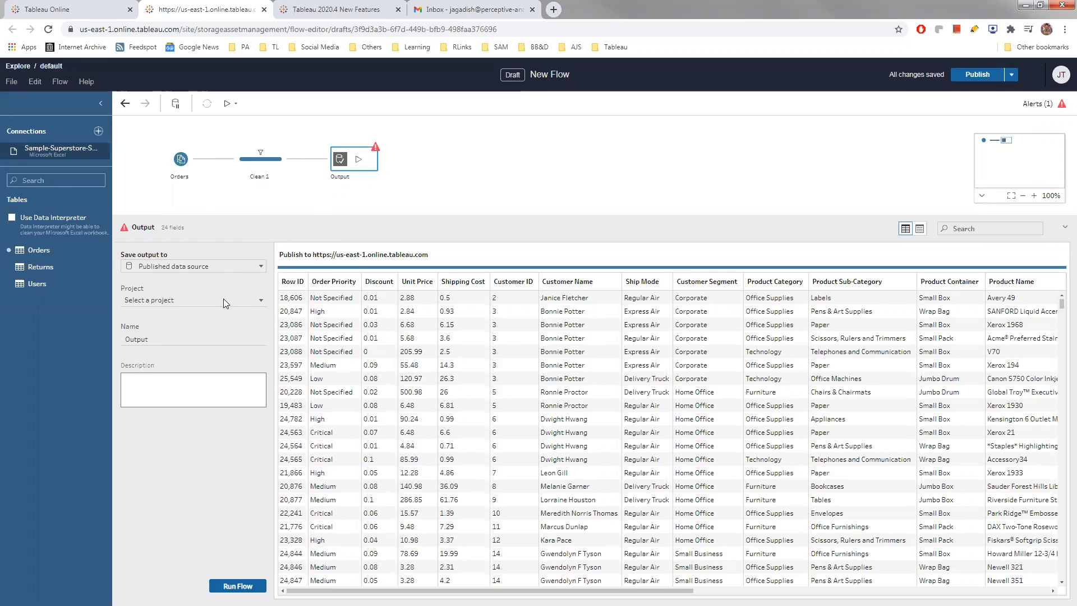
{"action": "left_click", "coordinate": [224, 266]}
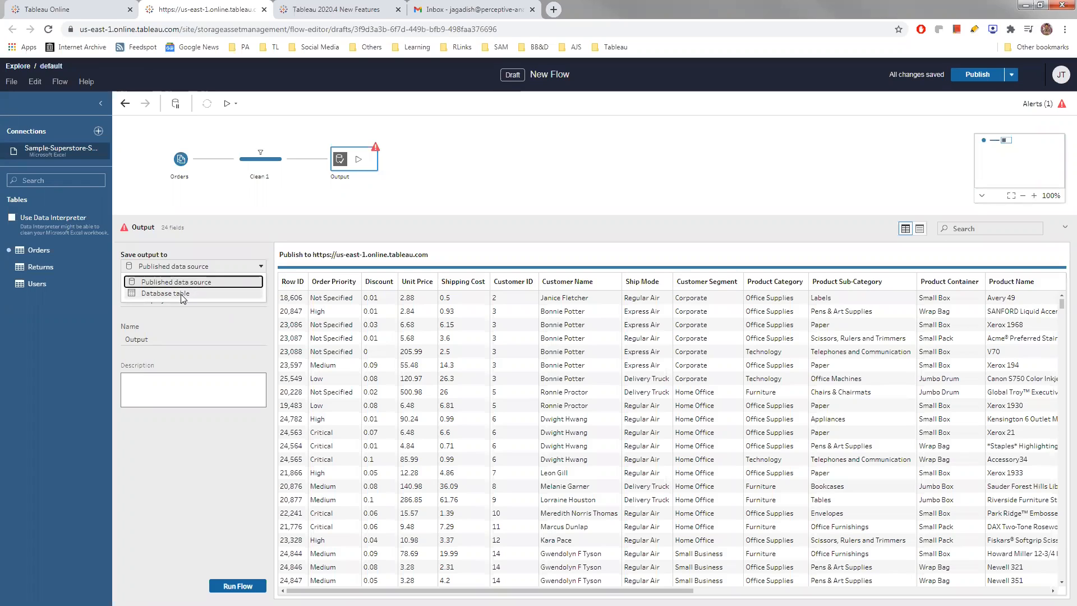
View all data sources on the site's Explore page and return to the top-level projects.
{"action": "left_click", "coordinate": [96, 5]}
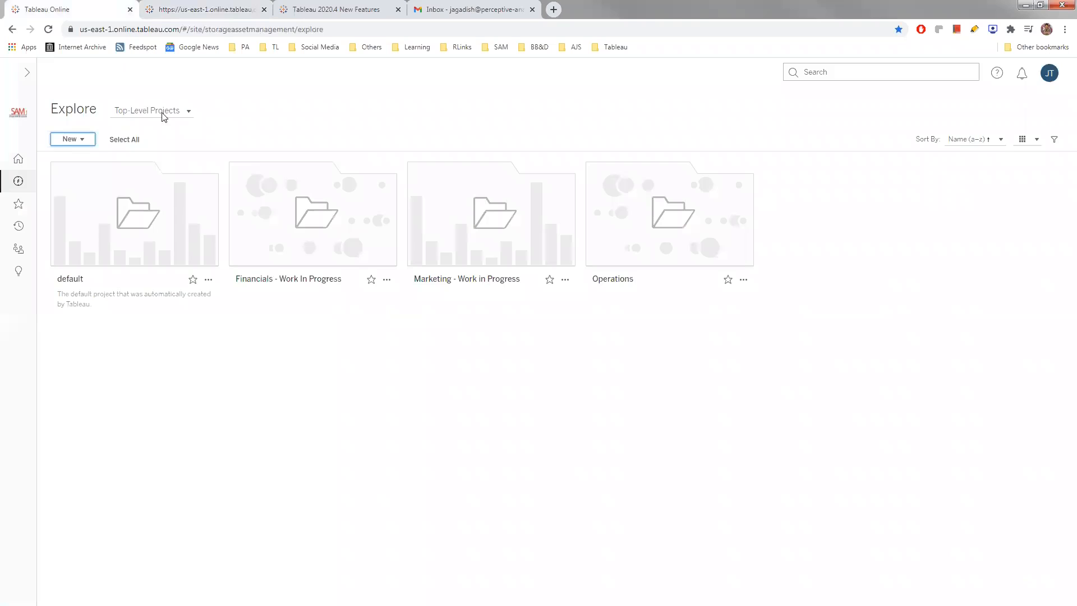
{"action": "left_click", "coordinate": [159, 110]}
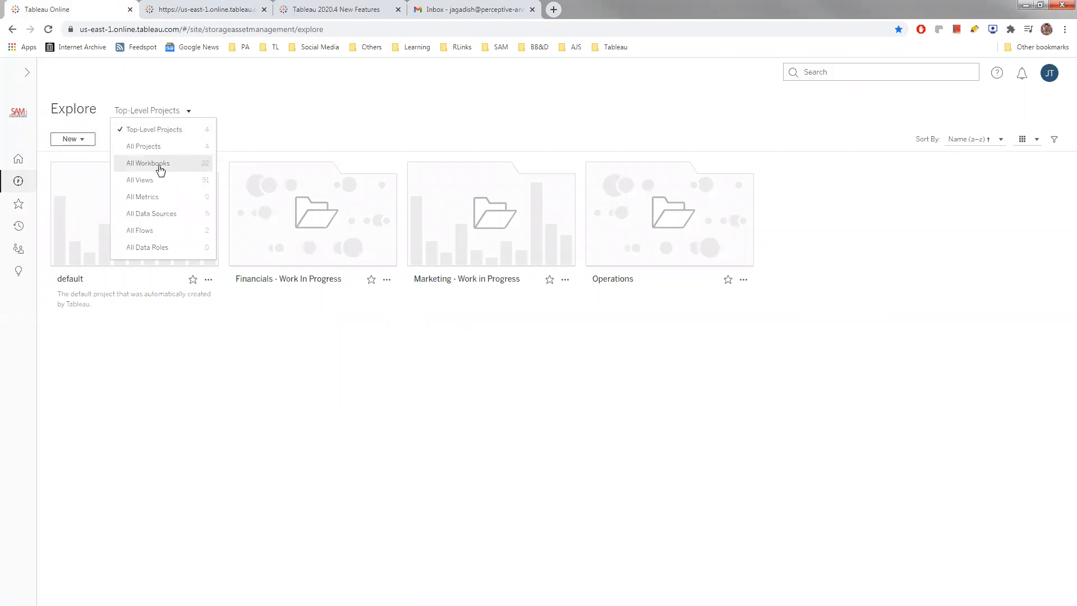
{"action": "left_click", "coordinate": [168, 222]}
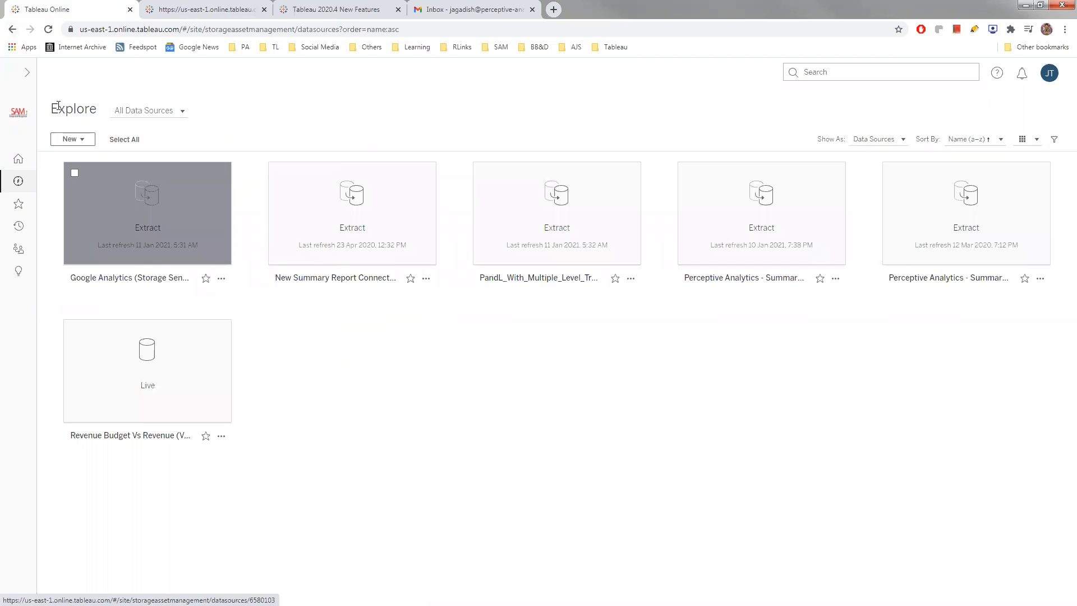
{"action": "left_click", "coordinate": [148, 112]}
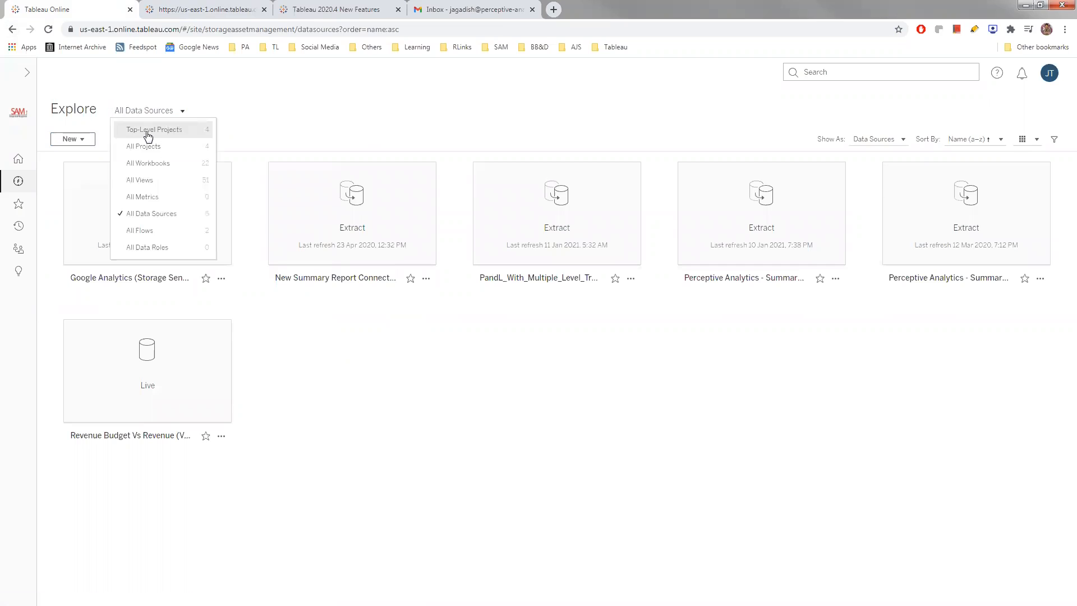
{"action": "left_click", "coordinate": [148, 130]}
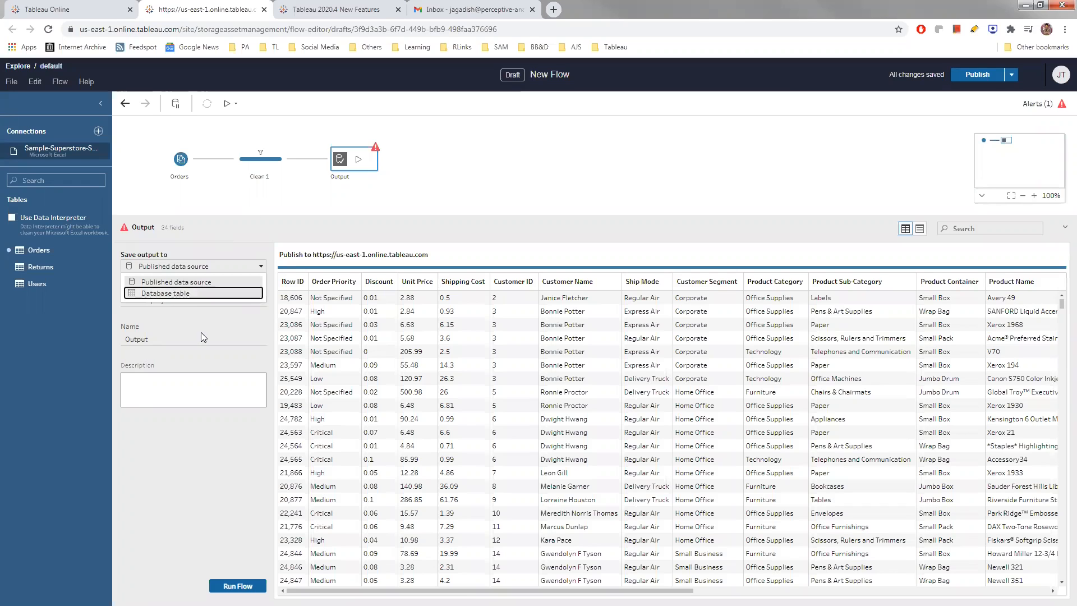
Try Database table as the output's save destination and switch back to Published data source.
{"action": "left_click", "coordinate": [175, 293]}
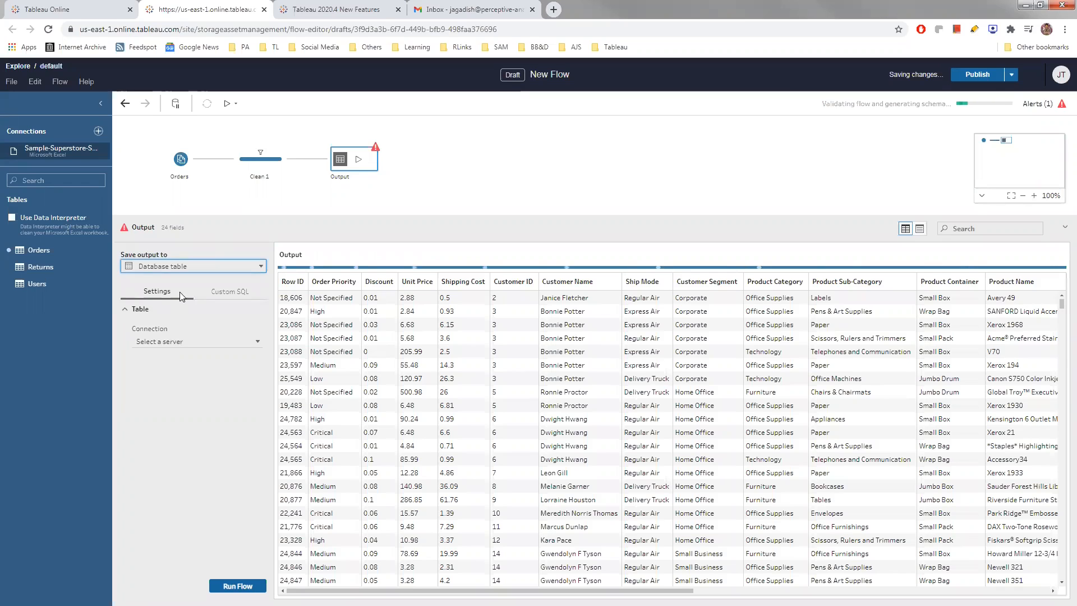
{"action": "left_click", "coordinate": [175, 266]}
{"action": "left_click", "coordinate": [175, 269]}
{"action": "left_click", "coordinate": [178, 267]}
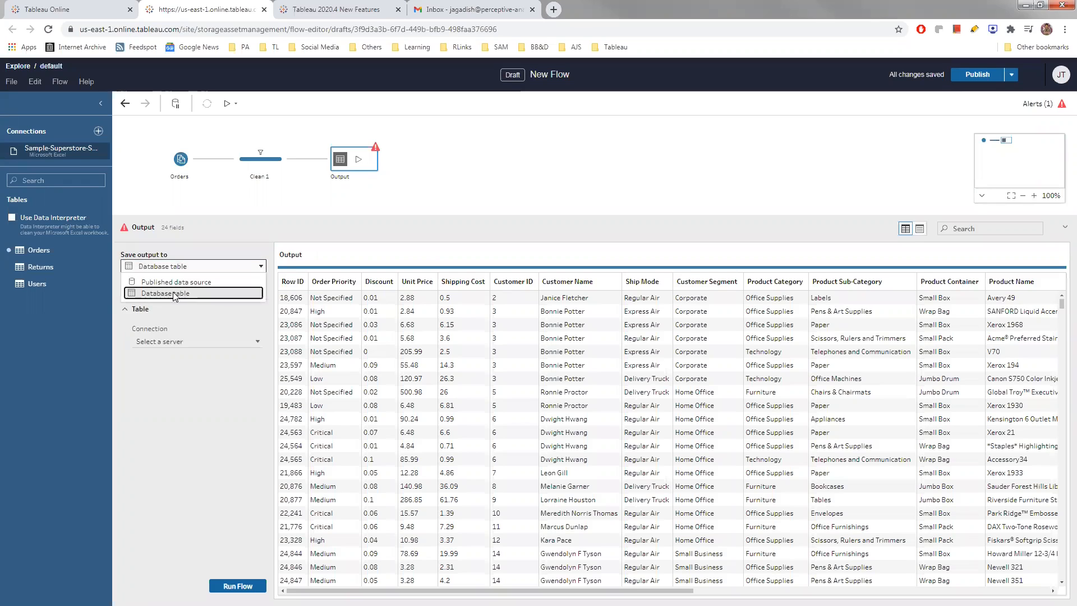
{"action": "left_click", "coordinate": [176, 292]}
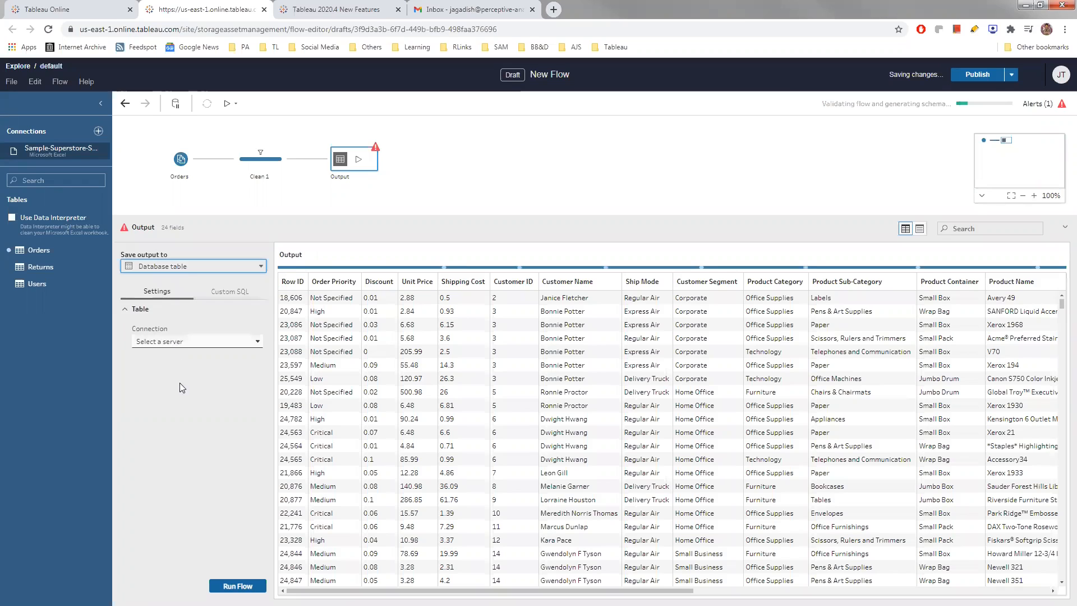
{"action": "left_click", "coordinate": [174, 348]}
{"action": "left_click", "coordinate": [183, 266]}
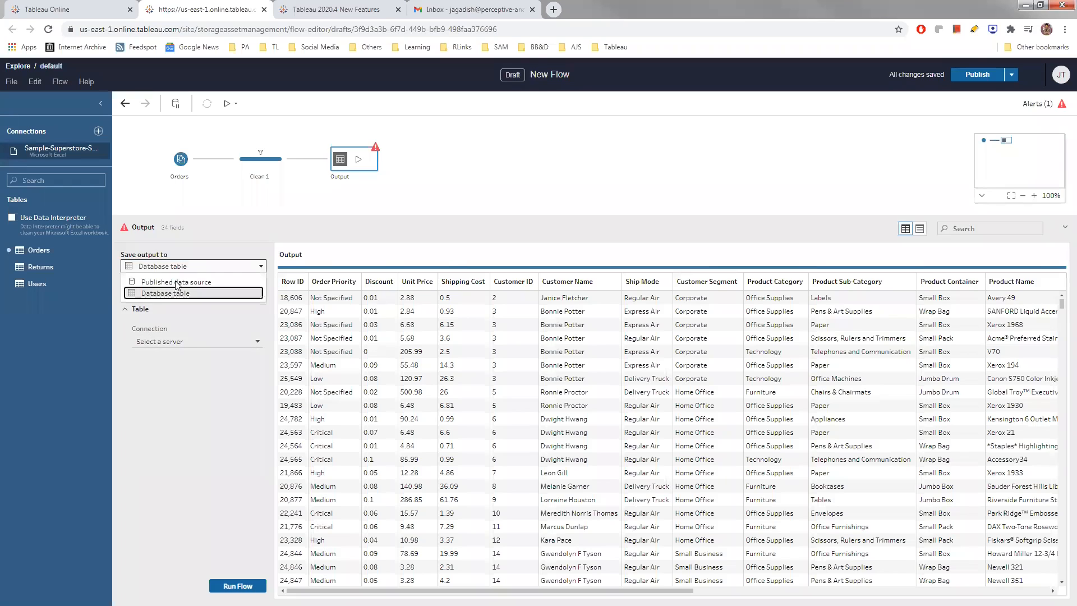
{"action": "left_click", "coordinate": [184, 280]}
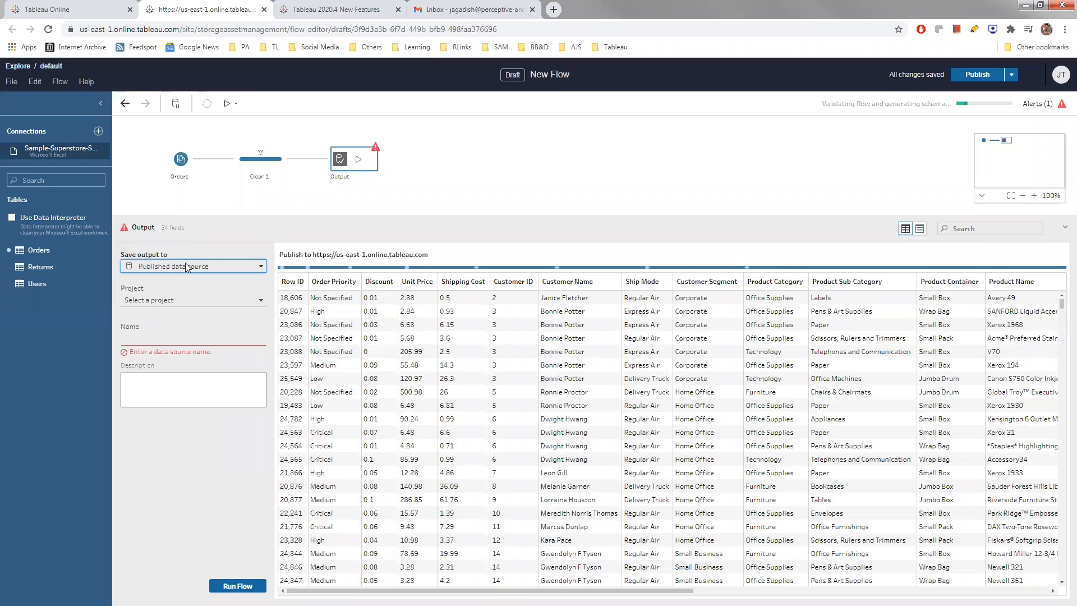
{"action": "left_click", "coordinate": [188, 267]}
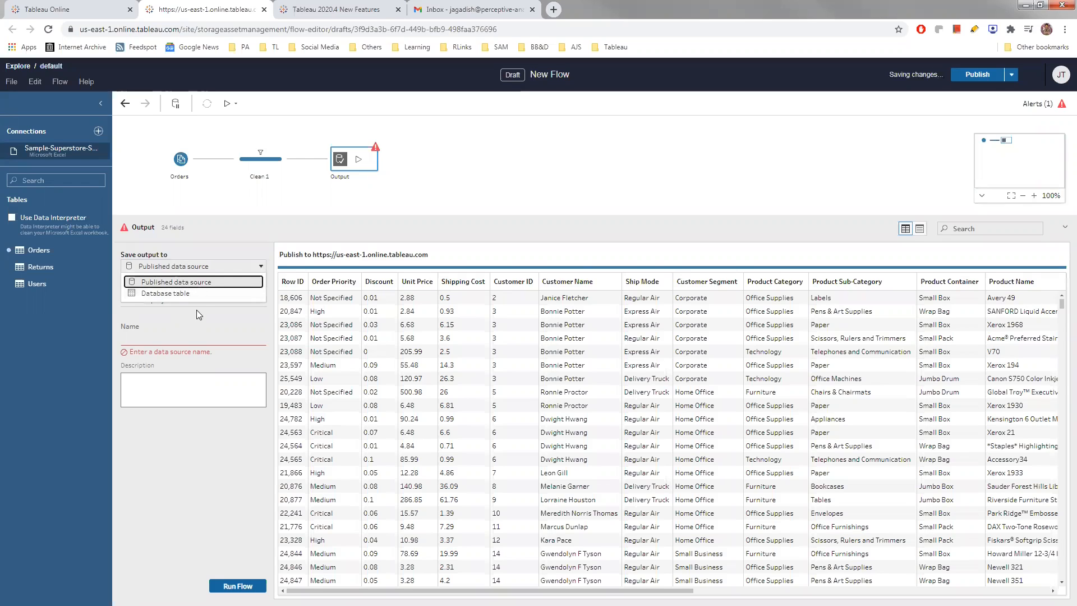
Name the output data source Sample Test Flow and assign it to the default project.
{"action": "left_click", "coordinate": [184, 339]}
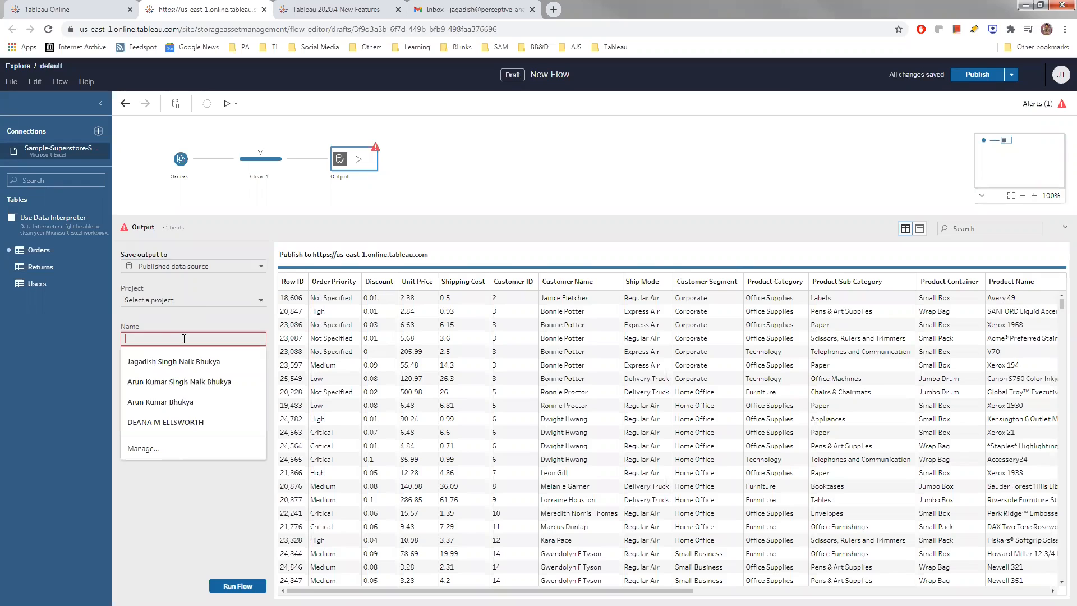
{"action": "type", "text": "Sample T"}
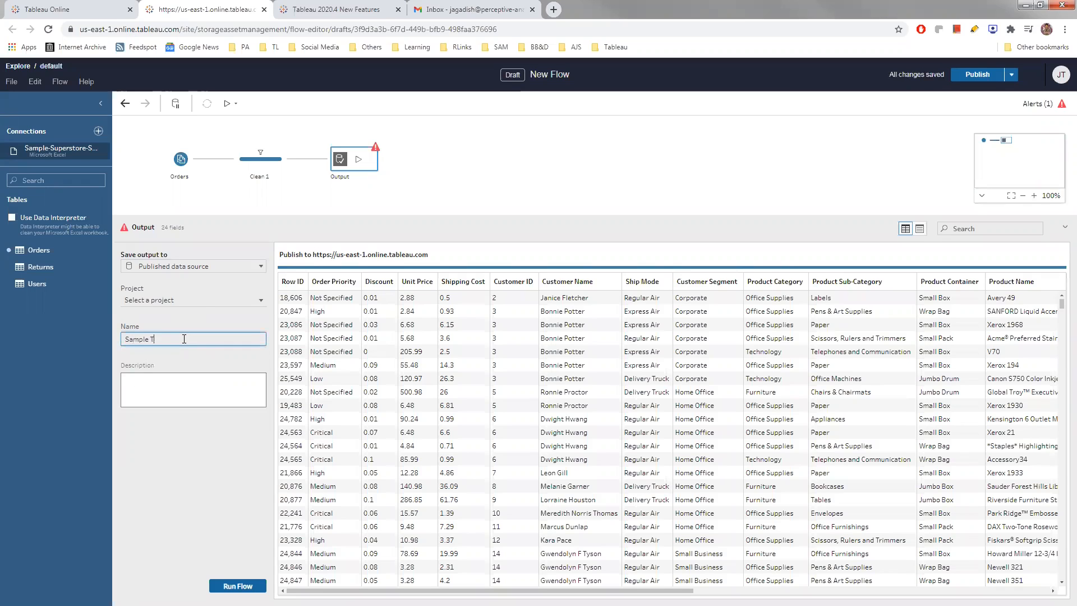
{"action": "type", "text": "est Flow"}
{"action": "left_click", "coordinate": [180, 299]}
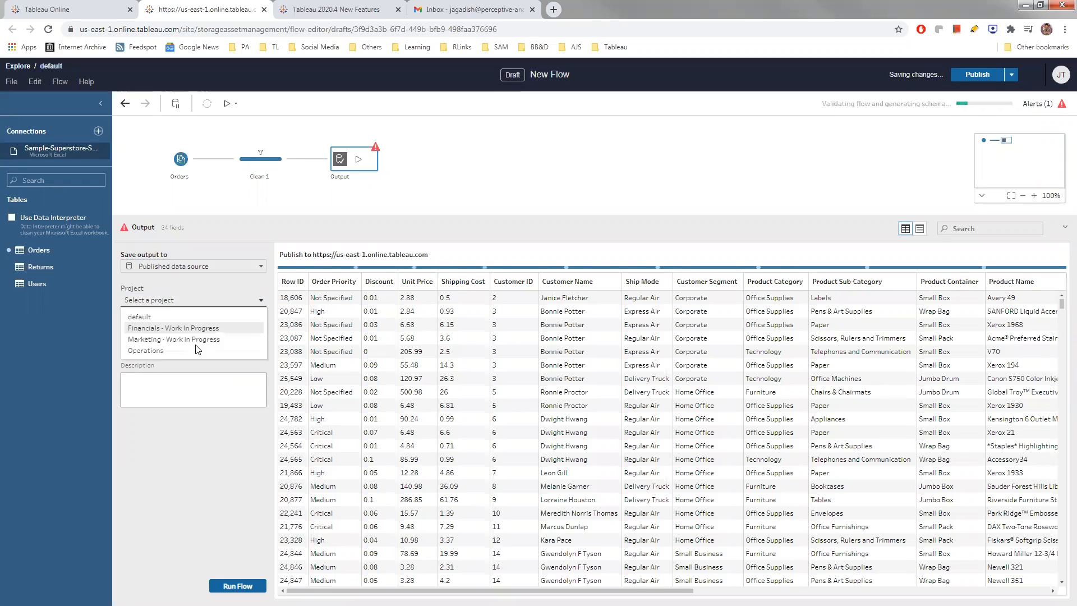
{"action": "left_click", "coordinate": [181, 315]}
Check the full refresh write options available for the output.
{"action": "left_click", "coordinate": [186, 380]}
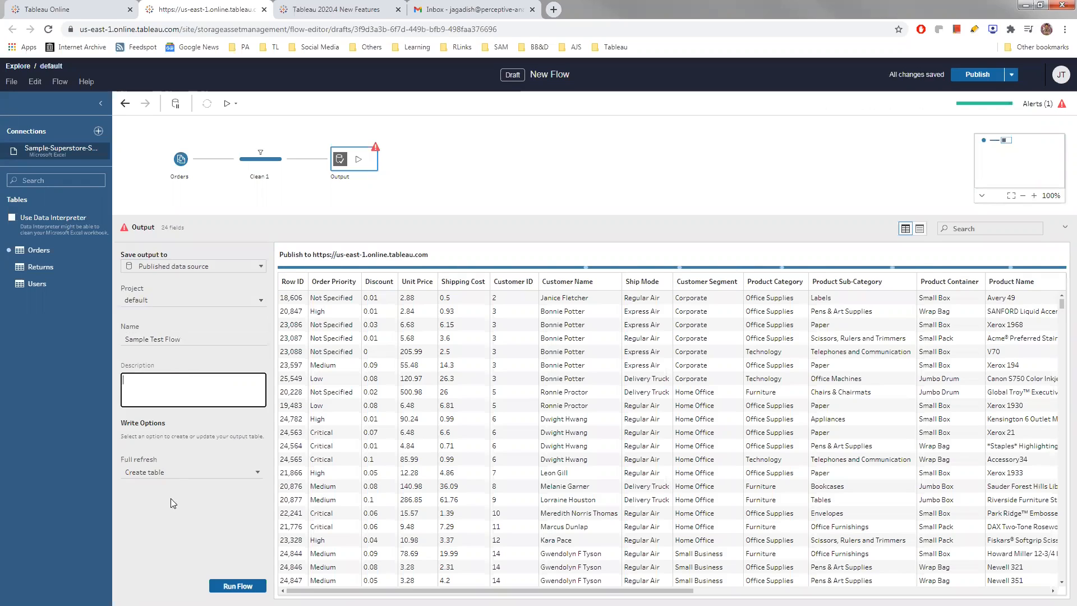
{"action": "left_click", "coordinate": [180, 474]}
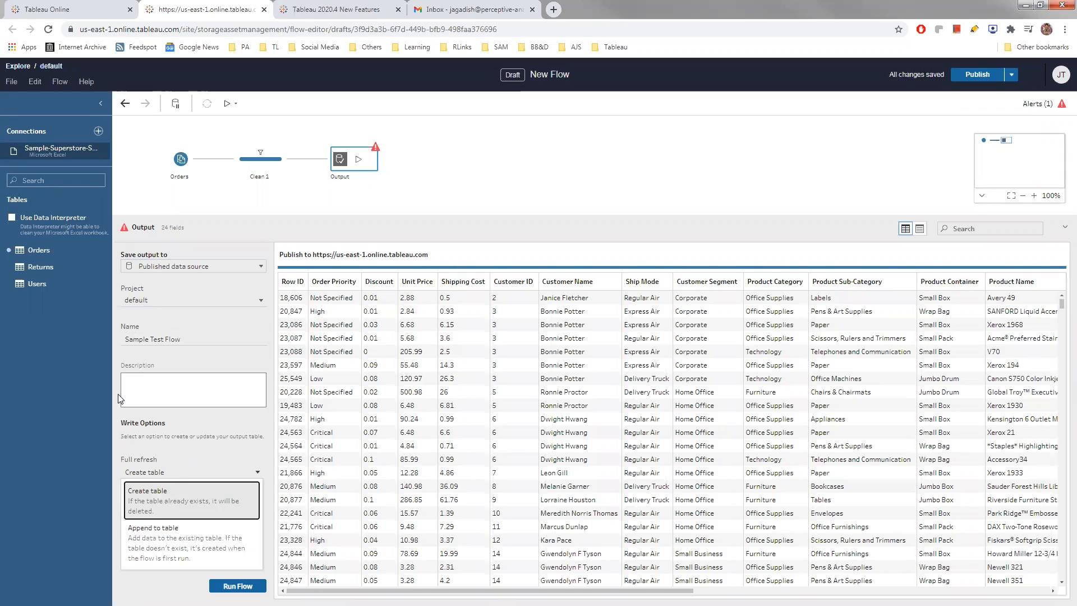
{"action": "left_click", "coordinate": [142, 476]}
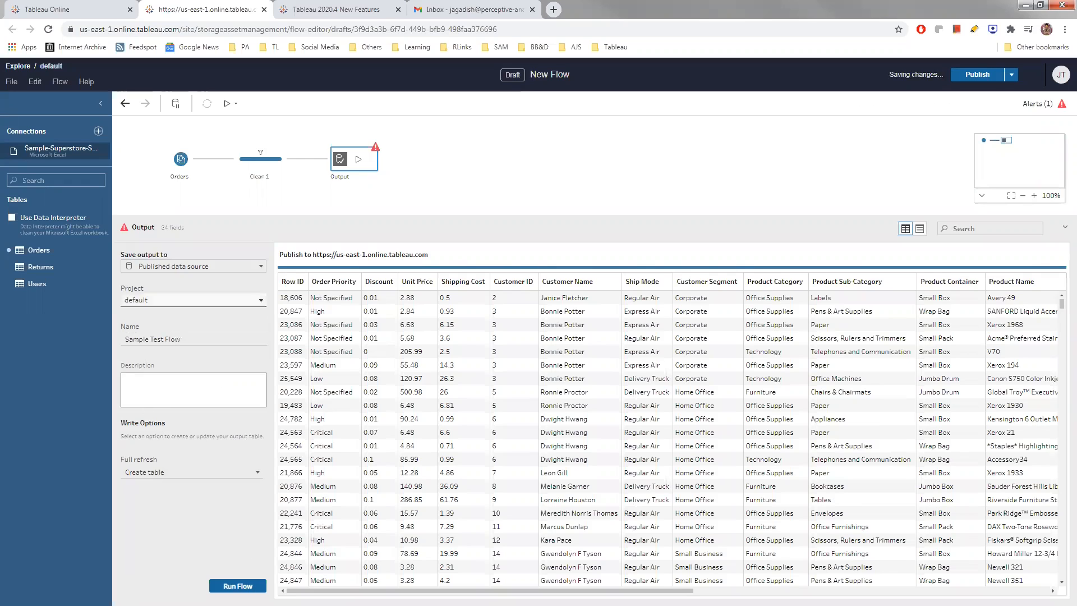
Publish the flow as New Flow in the default project and open the published flow's page.
{"action": "left_click", "coordinate": [781, 147]}
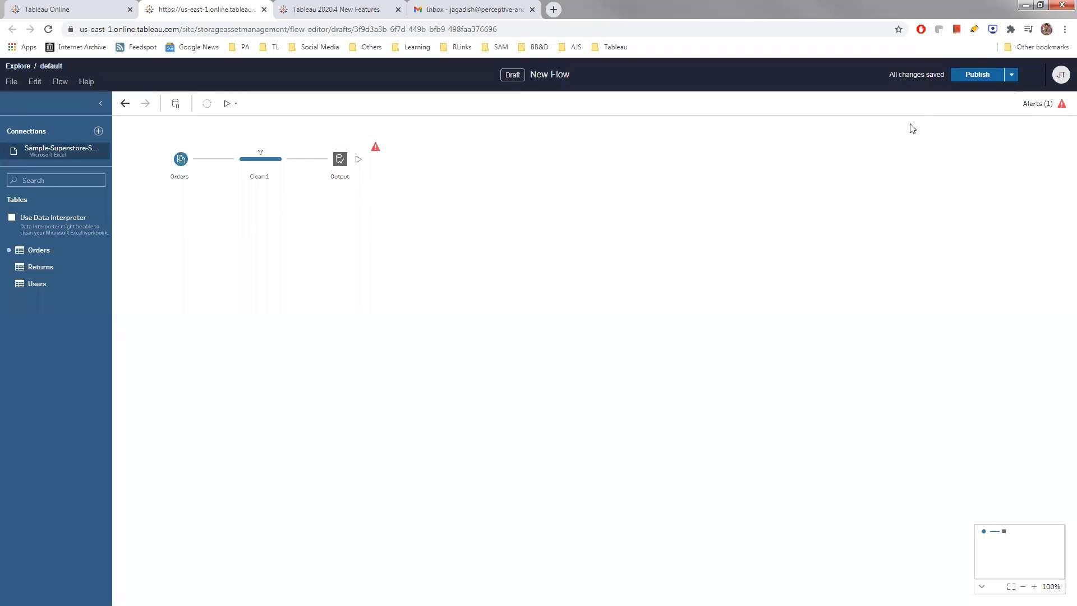
{"action": "left_click", "coordinate": [967, 81]}
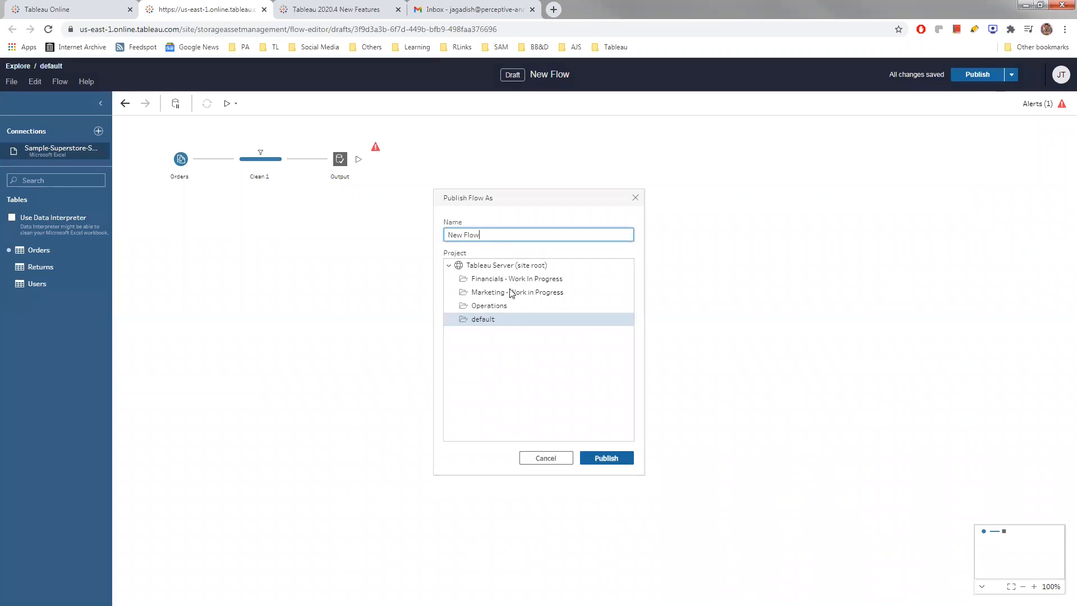
{"action": "left_click", "coordinate": [596, 461]}
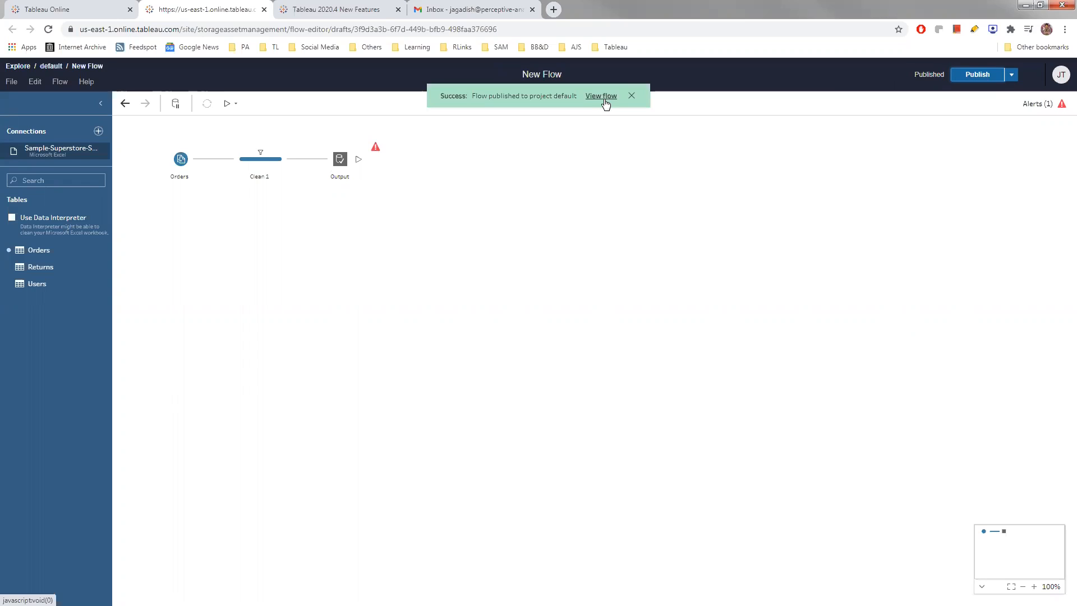
{"action": "left_click", "coordinate": [602, 98]}
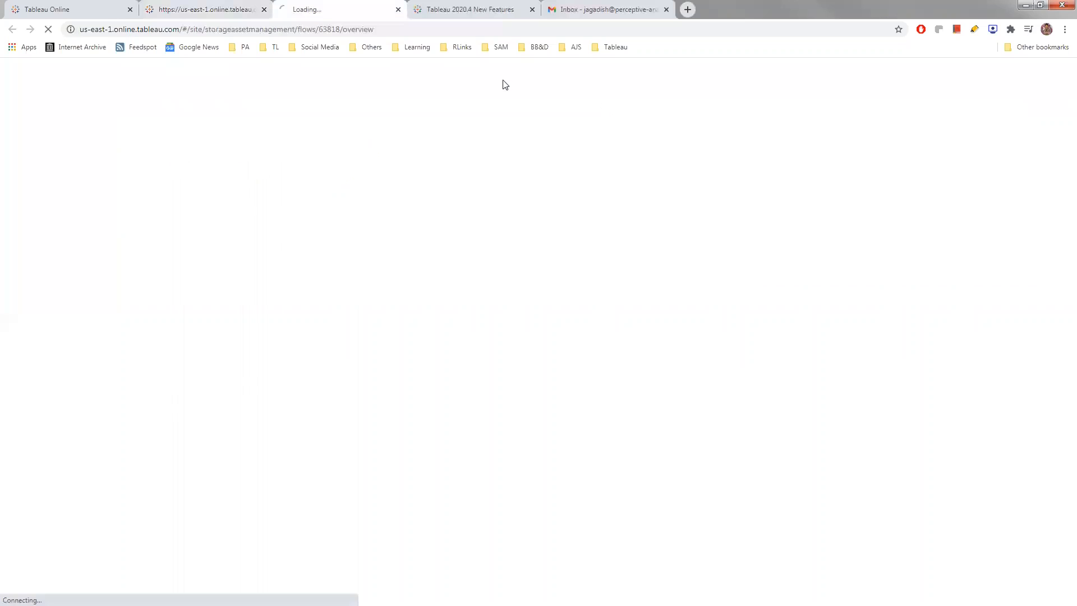
{"action": "key", "text": "ctrl+shift+Tab"}
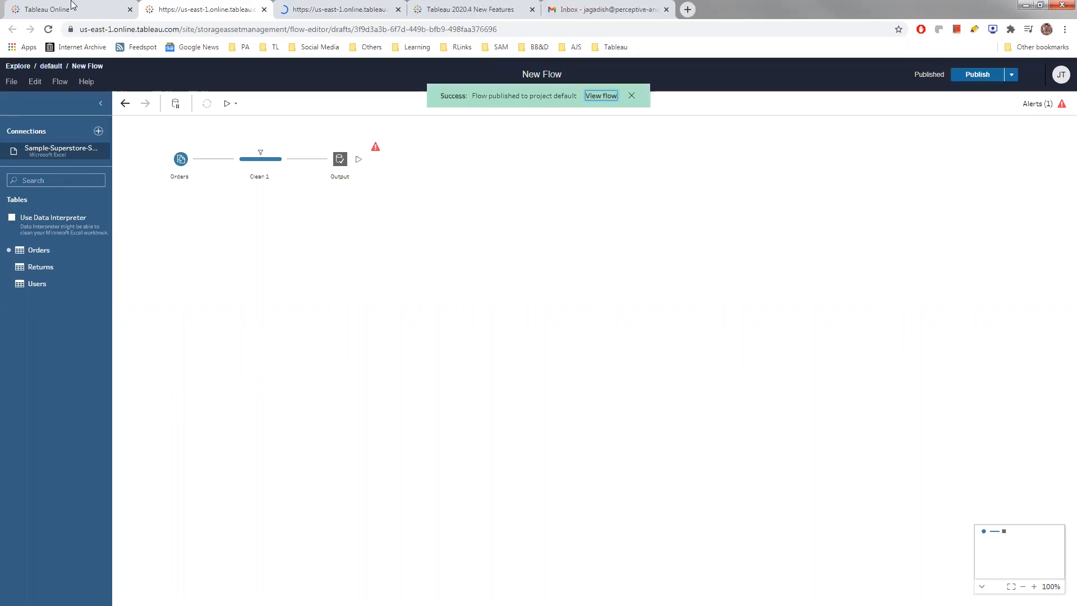
Open the default project from the top-level projects and view the published flow in it.
{"action": "key", "text": "ctrl+shift+Tab"}
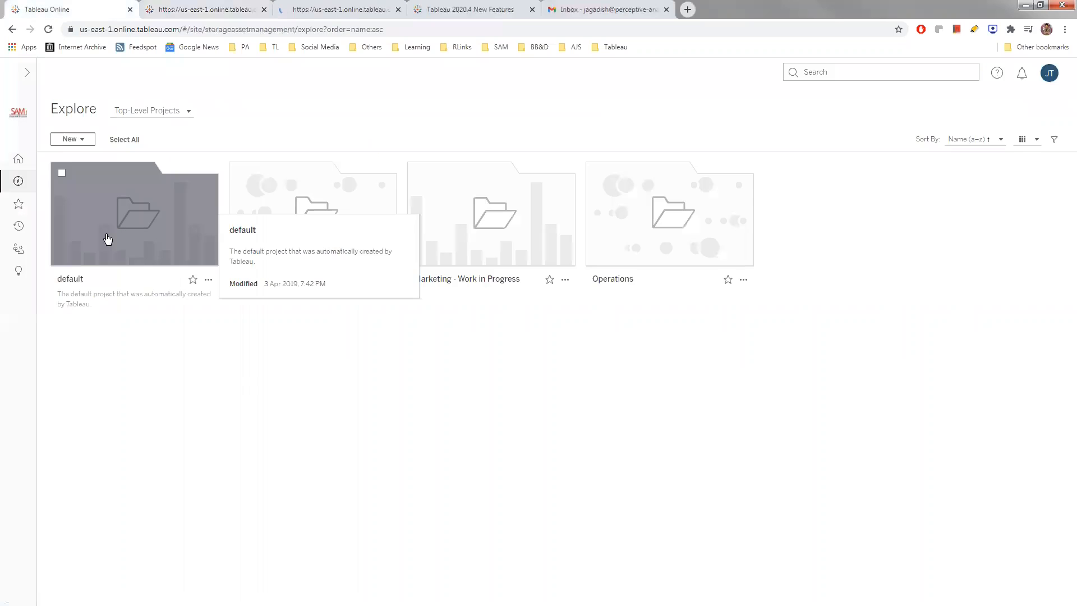
{"action": "left_click", "coordinate": [147, 235]}
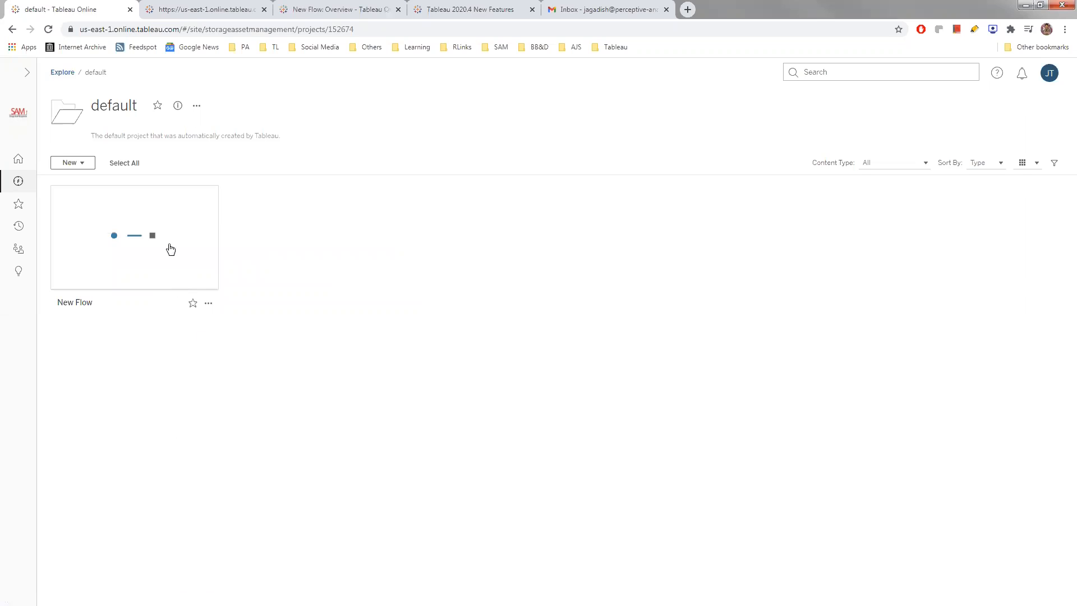
{"action": "mouse_move", "coordinate": [171, 250]}
{"action": "mouse_move", "coordinate": [171, 257]}
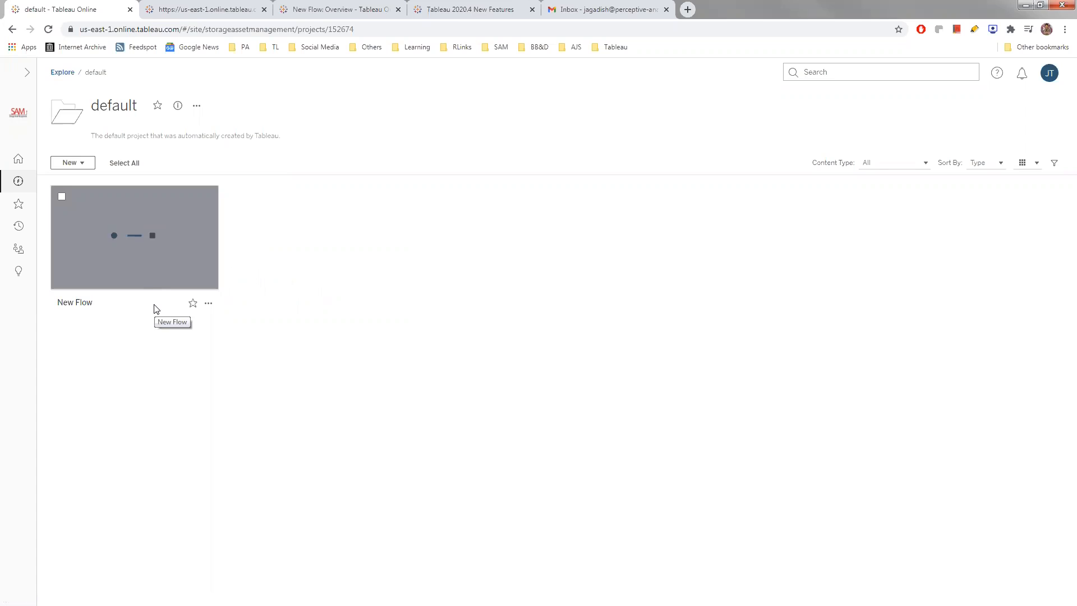
{"action": "mouse_move", "coordinate": [130, 249]}
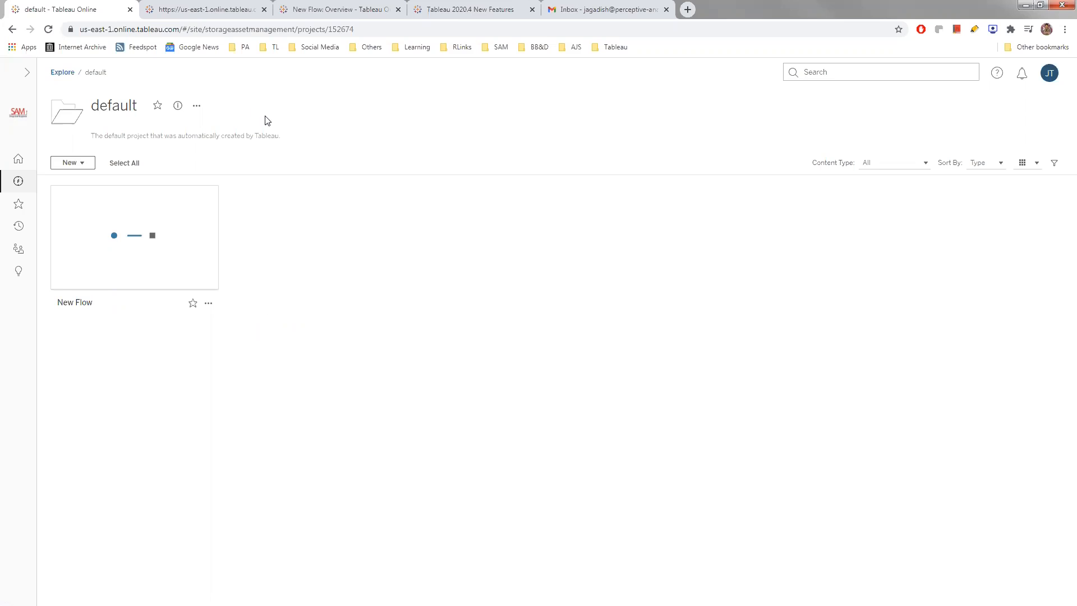
{"action": "mouse_move", "coordinate": [226, 261]}
Open the New Flow page and check its Connections and Overview details.
{"action": "left_click", "coordinate": [189, 216]}
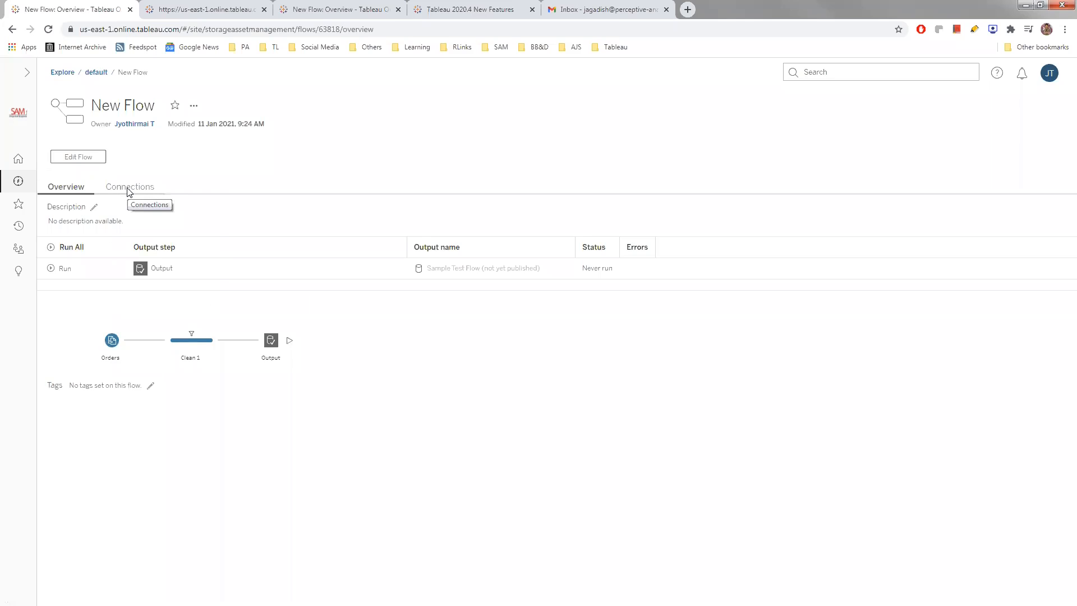
{"action": "left_click", "coordinate": [136, 188]}
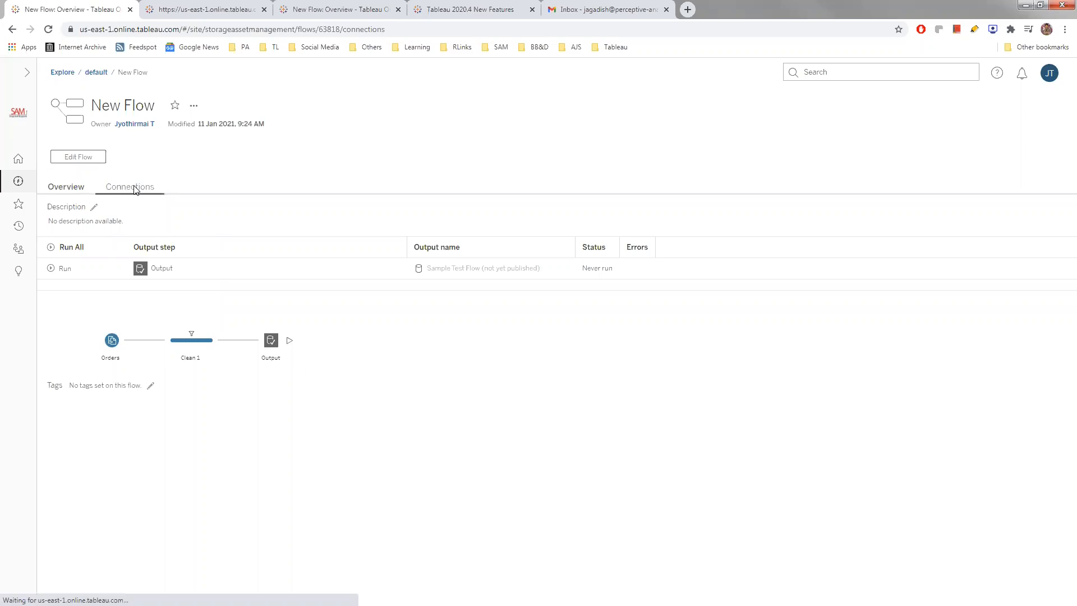
{"action": "left_click", "coordinate": [62, 189]}
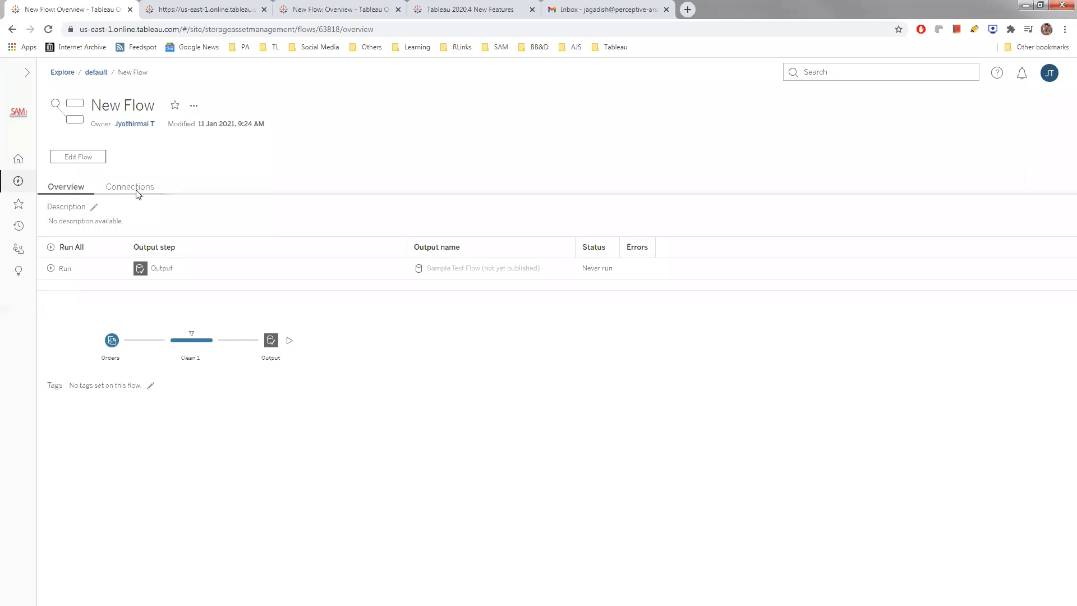
{"action": "left_click", "coordinate": [223, 7]}
{"action": "left_click", "coordinate": [105, 5]}
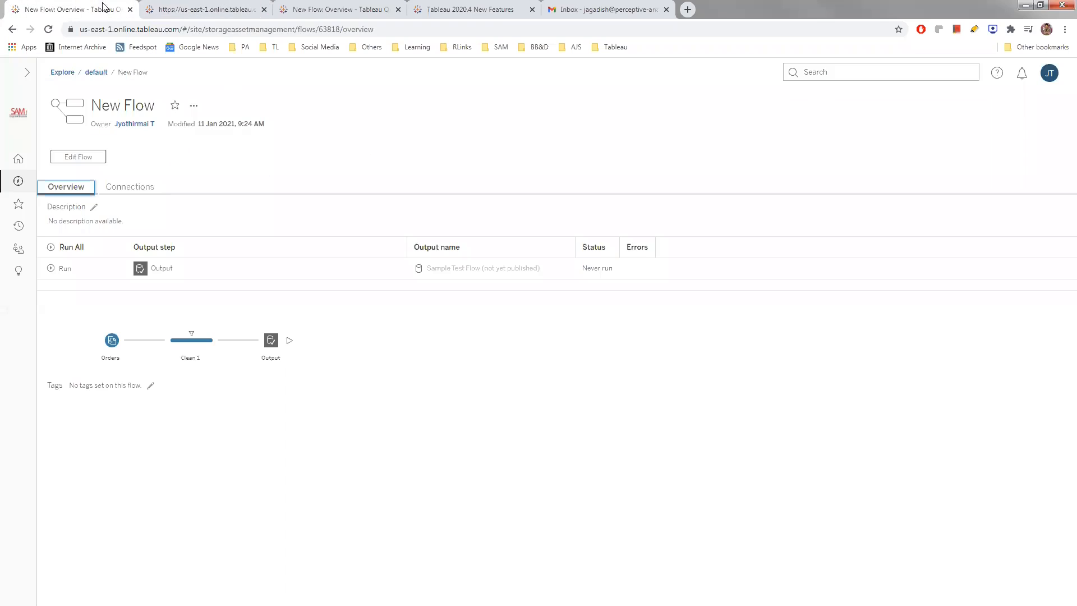
Browse All Data Sources in Explore, return to Top-Level Projects and open the default project.
{"action": "left_click", "coordinate": [68, 76]}
{"action": "left_click", "coordinate": [154, 110]}
{"action": "left_click", "coordinate": [156, 214]}
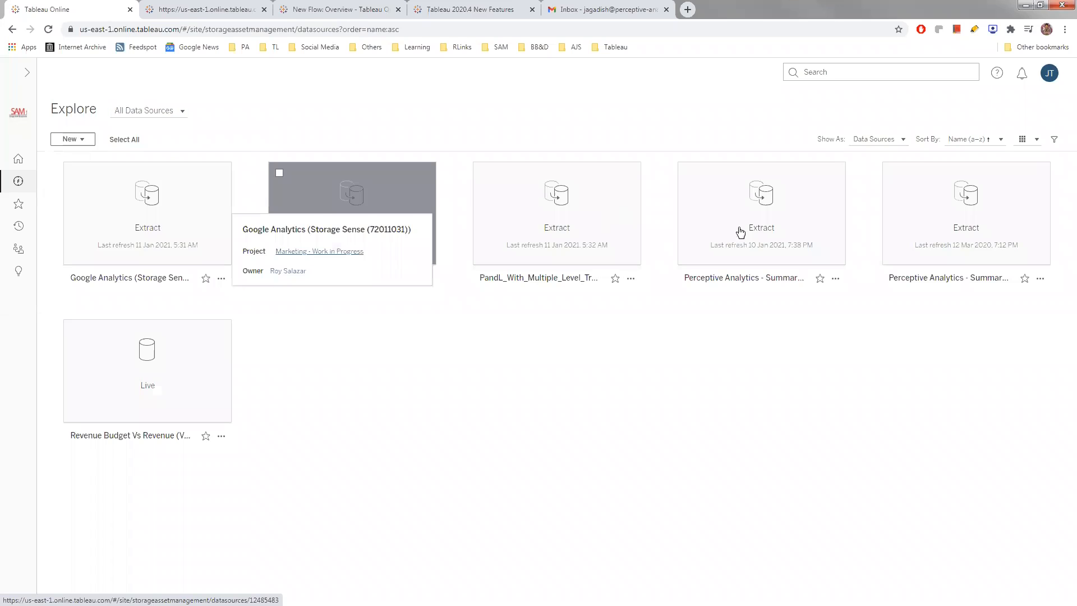
{"action": "left_click", "coordinate": [149, 112]}
{"action": "left_click", "coordinate": [147, 131]}
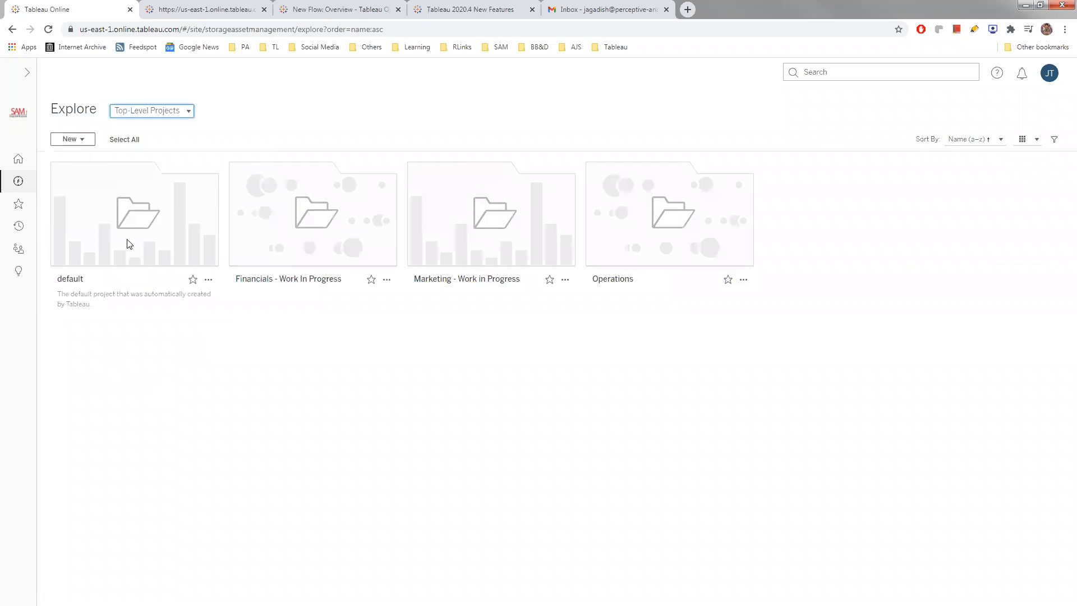
{"action": "left_click", "coordinate": [129, 244]}
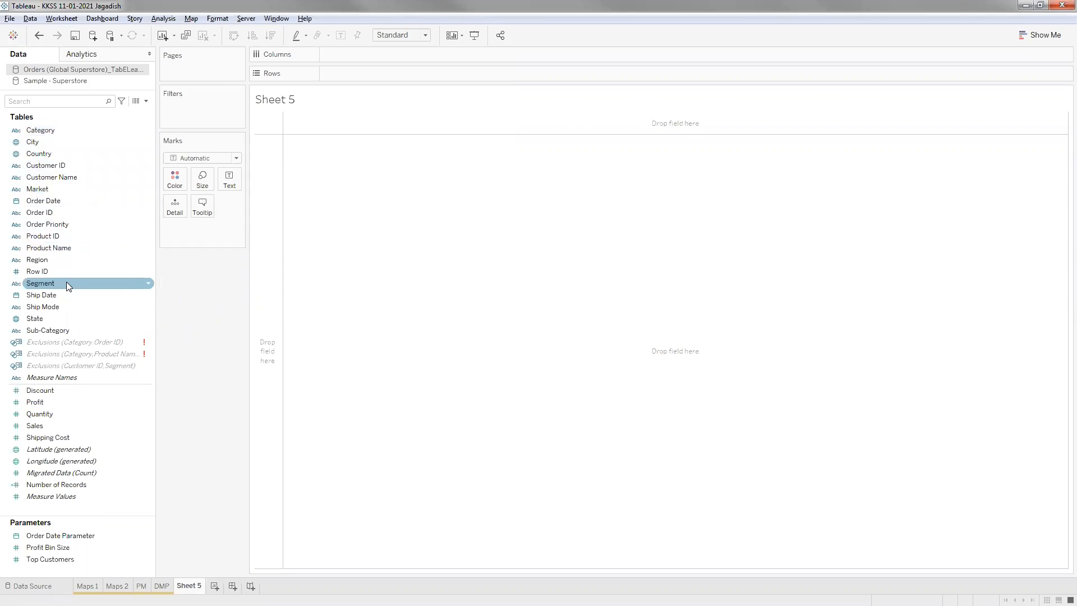
In Tableau Desktop, build a filled State map from Sample - Superstore using the Map mark type and color it by Sales.
{"action": "left_click", "coordinate": [82, 83]}
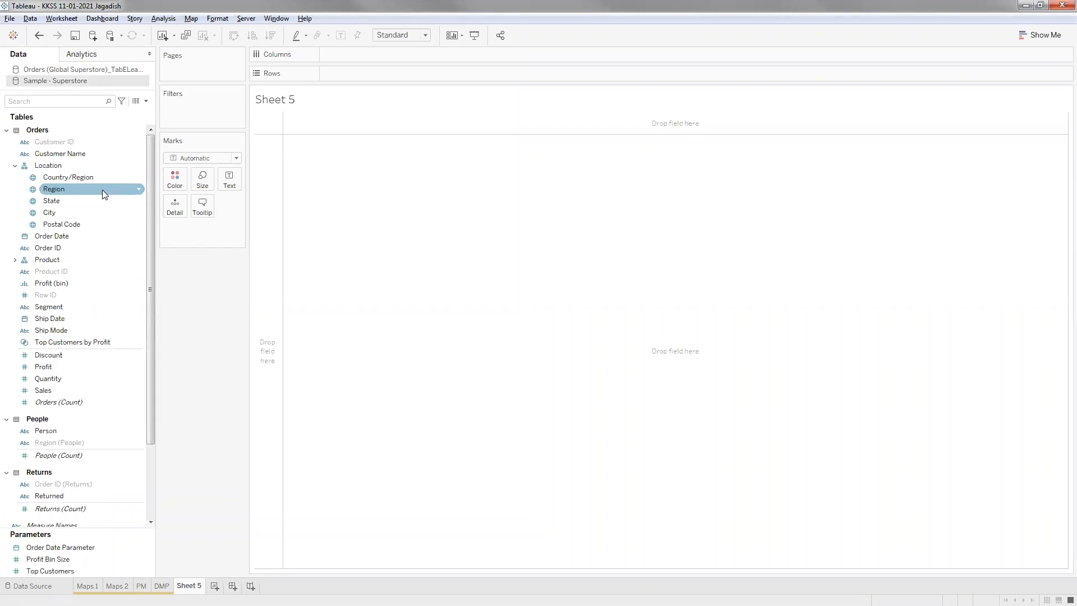
{"action": "left_click", "coordinate": [74, 202]}
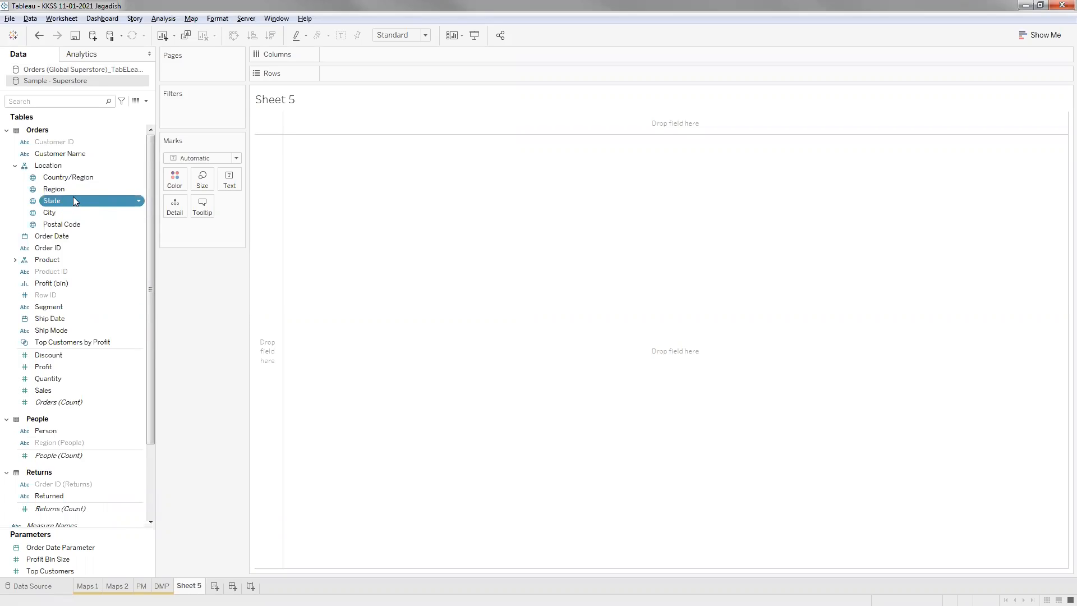
{"action": "double_click", "coordinate": [75, 197]}
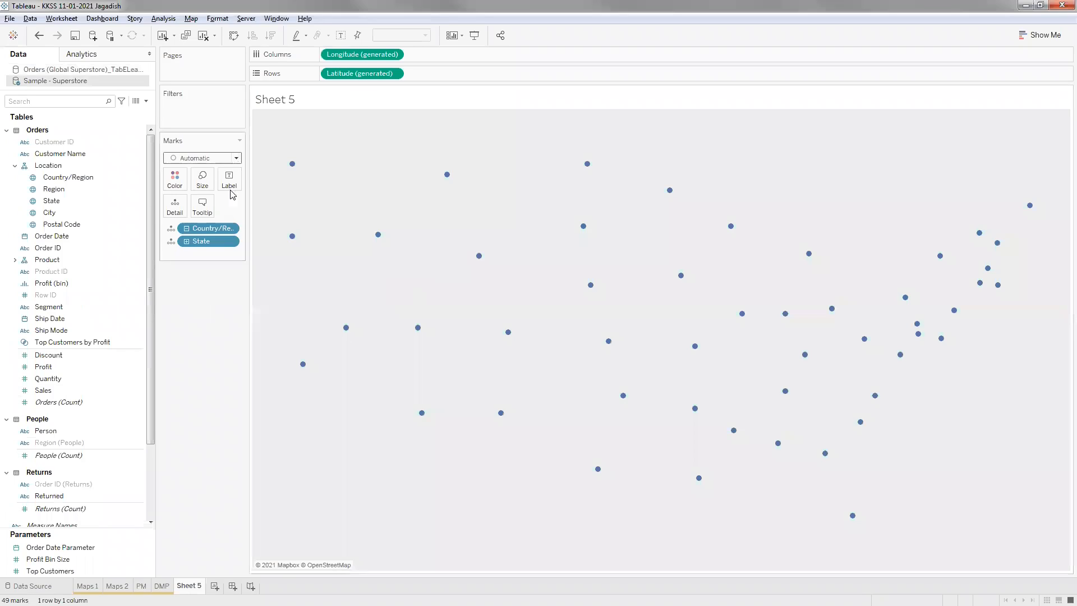
{"action": "left_click", "coordinate": [236, 158]}
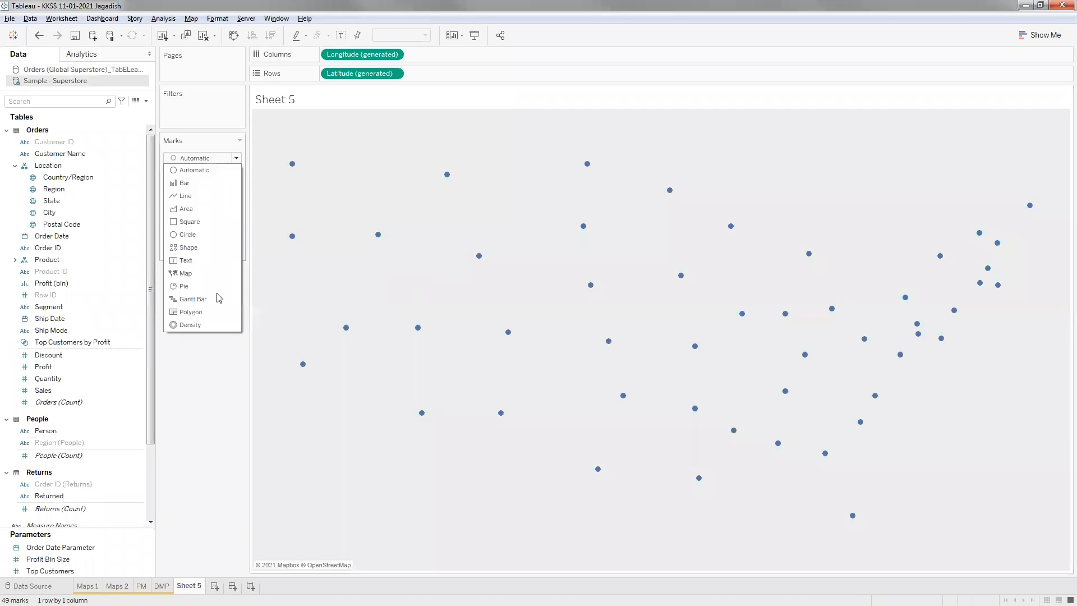
{"action": "left_click", "coordinate": [227, 335]}
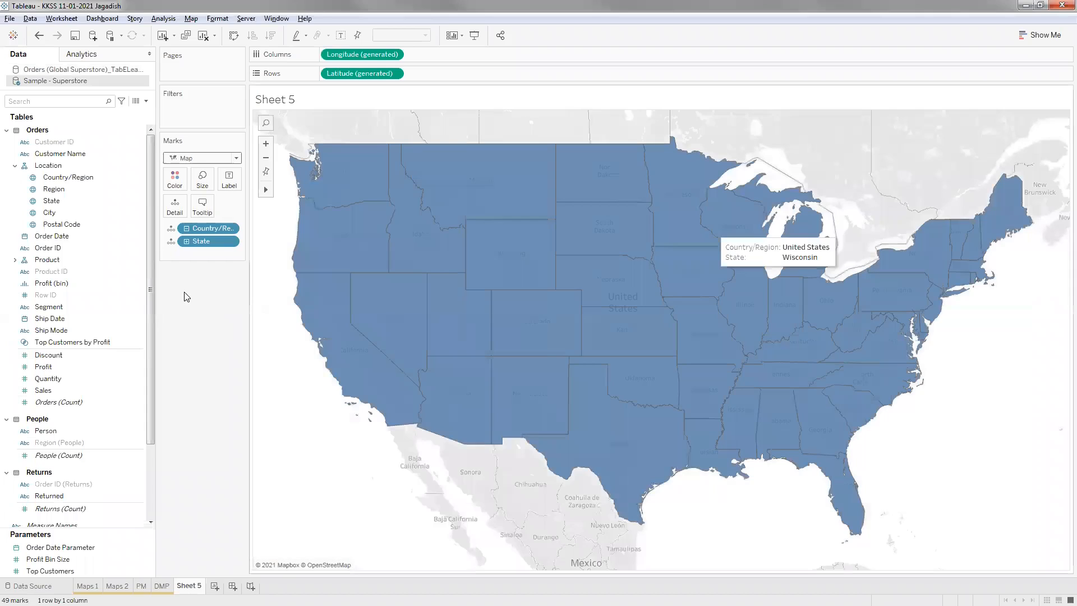
{"action": "left_click", "coordinate": [97, 224]}
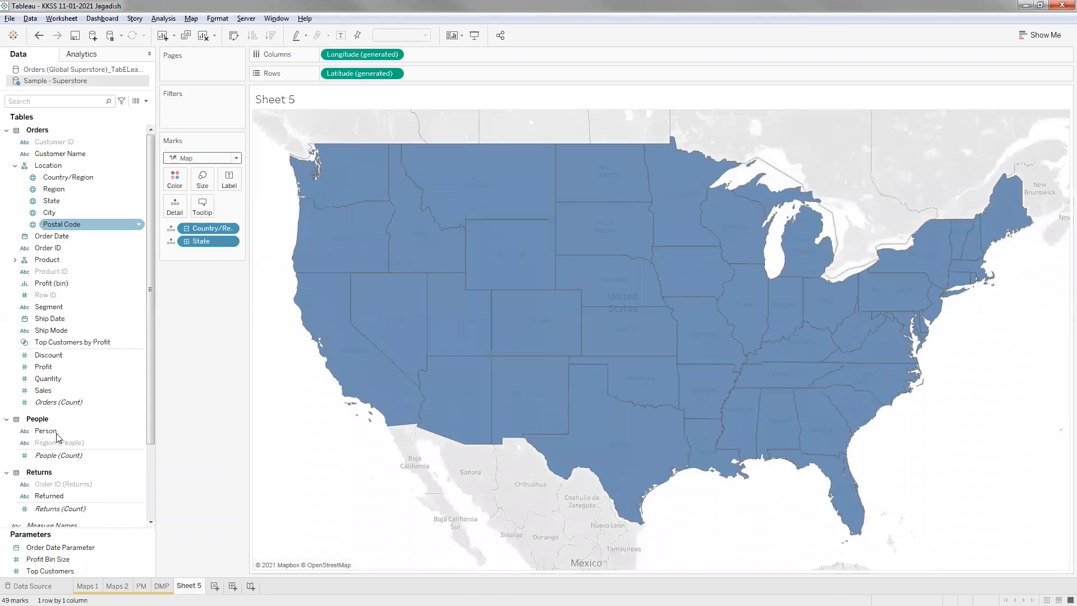
{"action": "left_click_drag", "start_coordinate": [56, 390], "coordinate": [176, 178]}
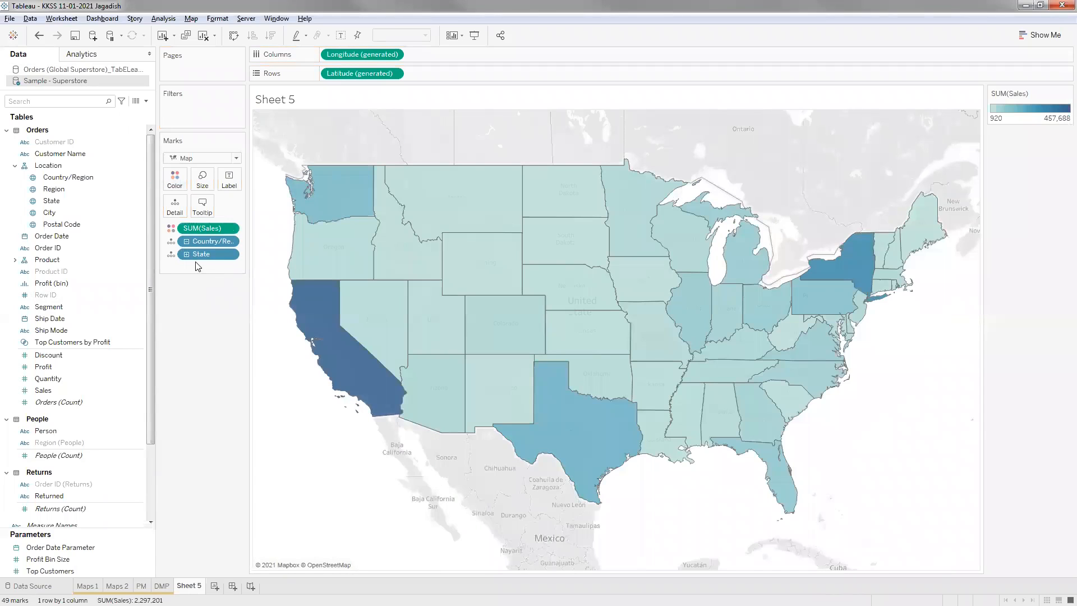
Drill the map from State down to City and collapse it back to State.
{"action": "left_click", "coordinate": [187, 258]}
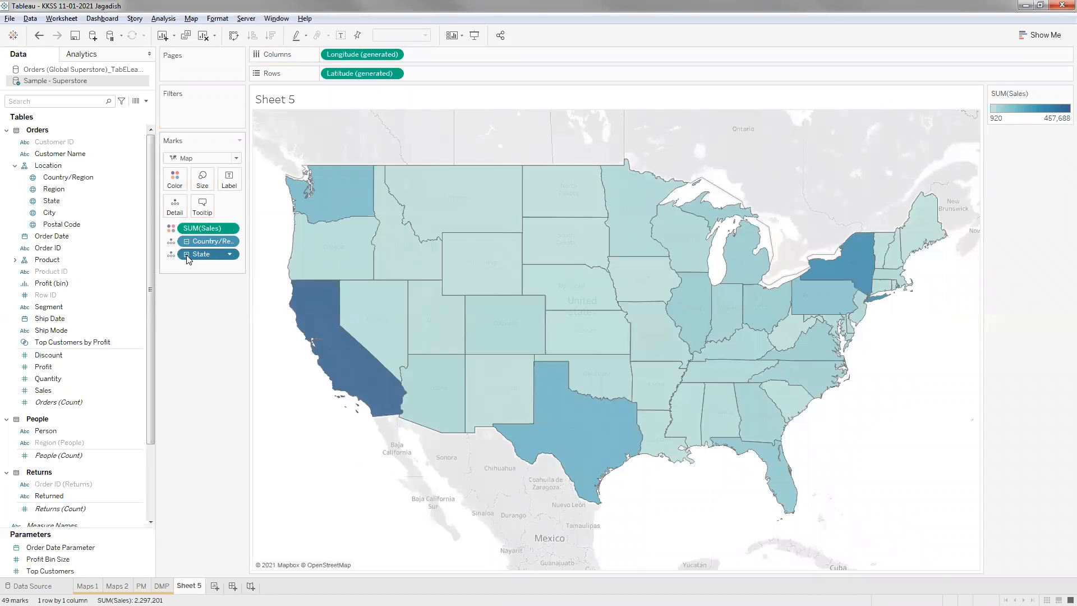
{"action": "left_click", "coordinate": [187, 256]}
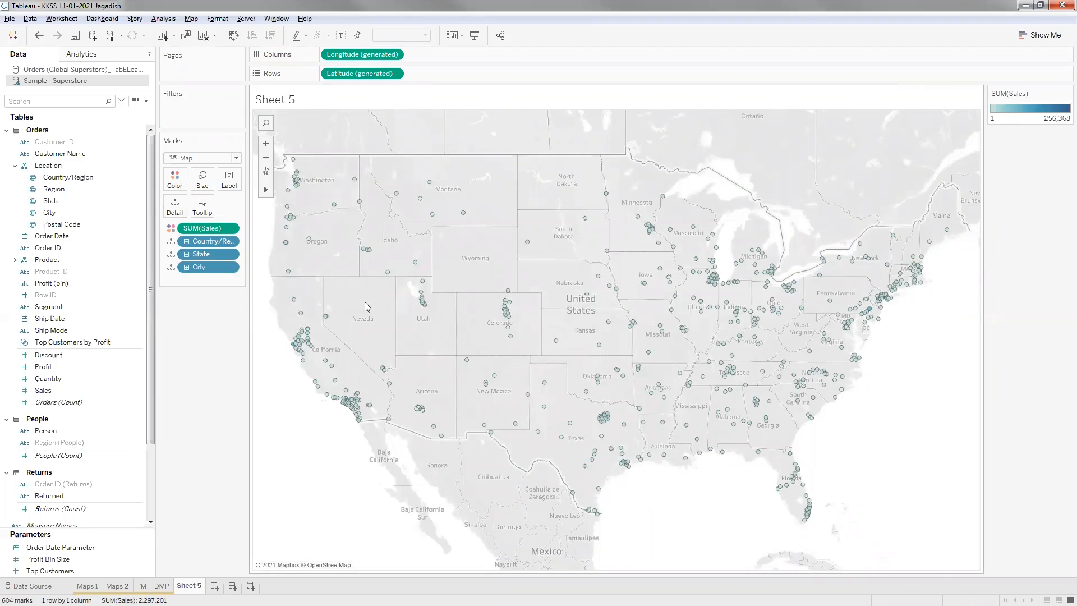
{"action": "left_click", "coordinate": [186, 255]}
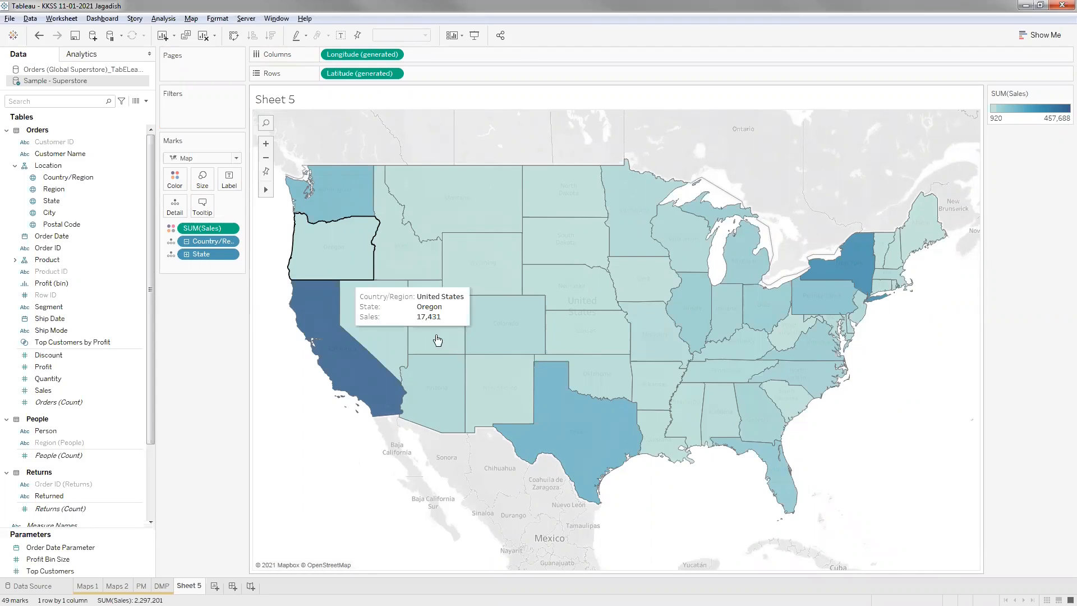
Overlay cities on the state map as a dual axis, using a second generated Latitude on Rows with City in place of State.
{"action": "mouse_move", "coordinate": [378, 356]}
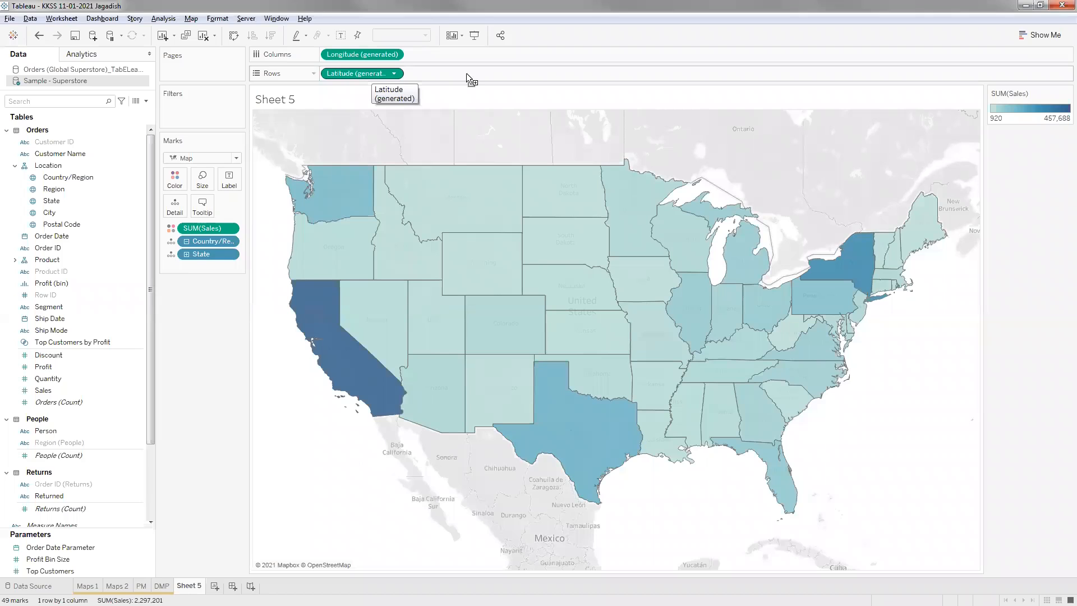
{"action": "left_click_drag", "start_coordinate": [466, 72], "coordinate": [469, 73]}
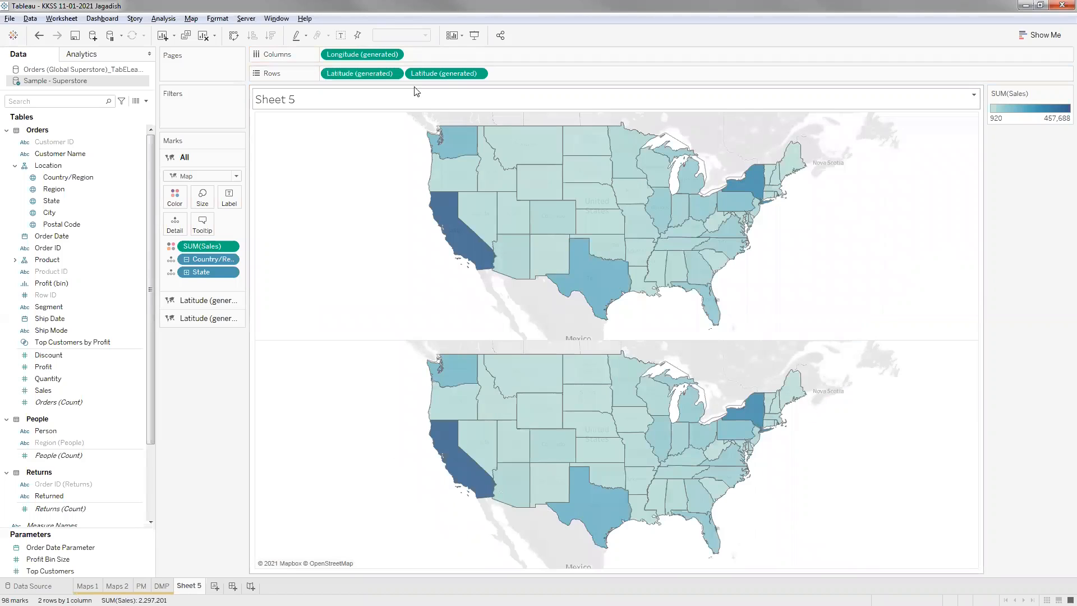
{"action": "left_click", "coordinate": [195, 320]}
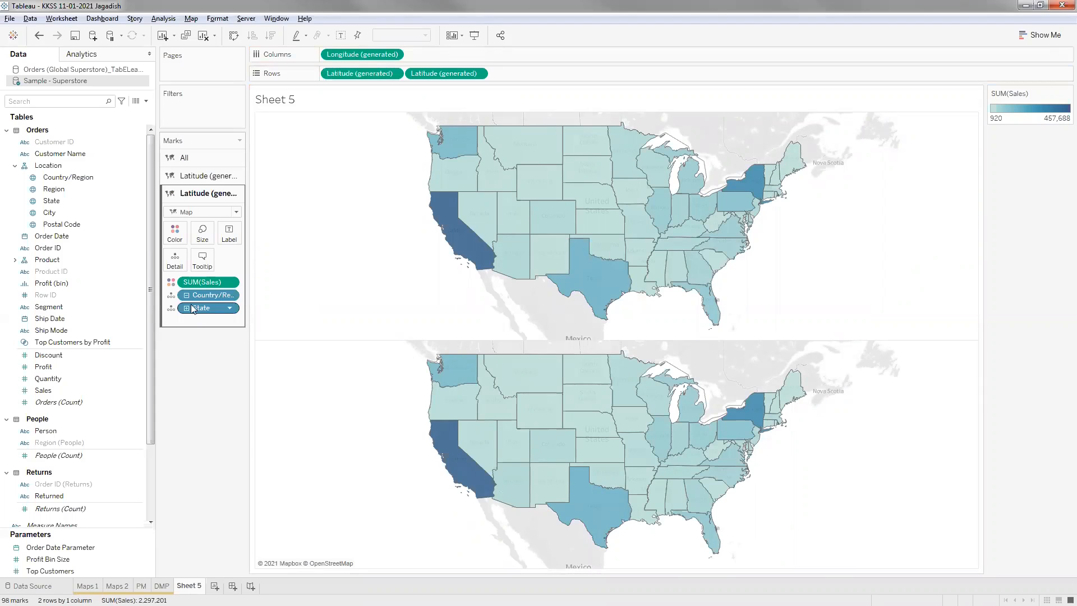
{"action": "left_click", "coordinate": [187, 309]}
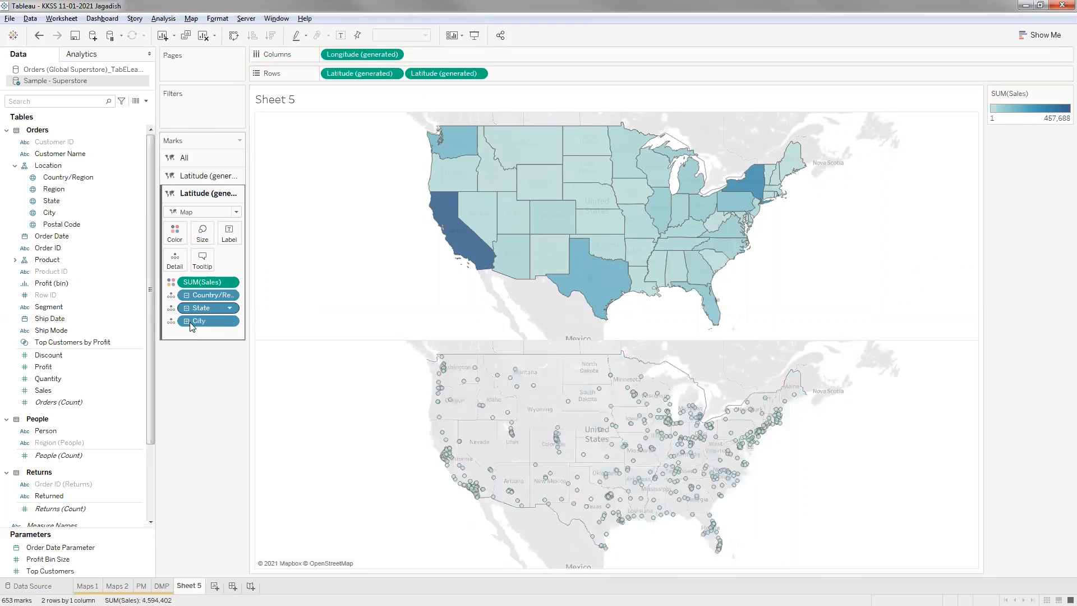
{"action": "key", "text": "Delete"}
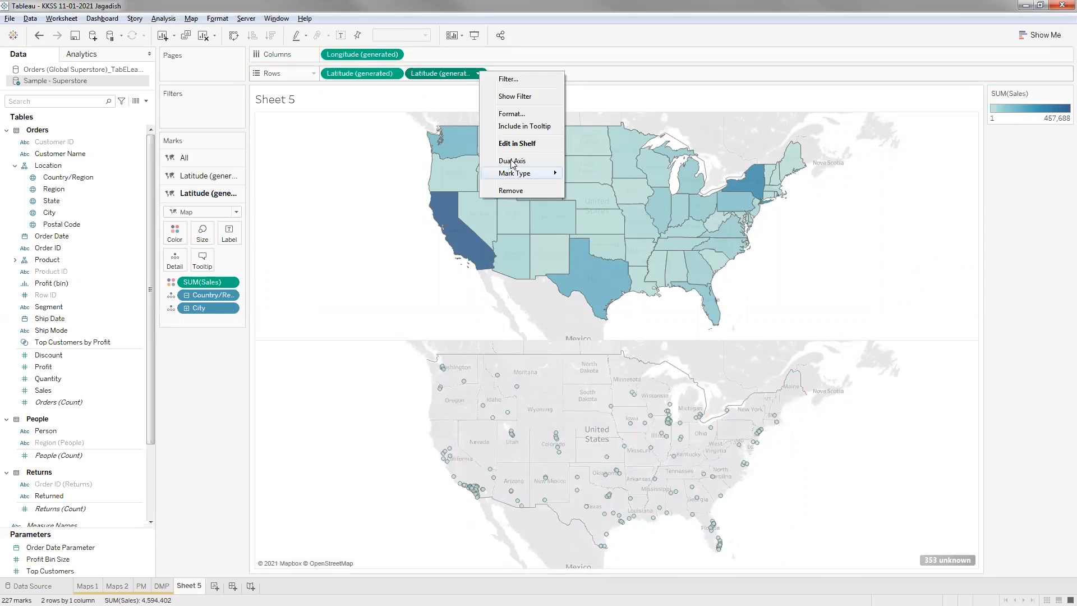
{"action": "left_click", "coordinate": [512, 161]}
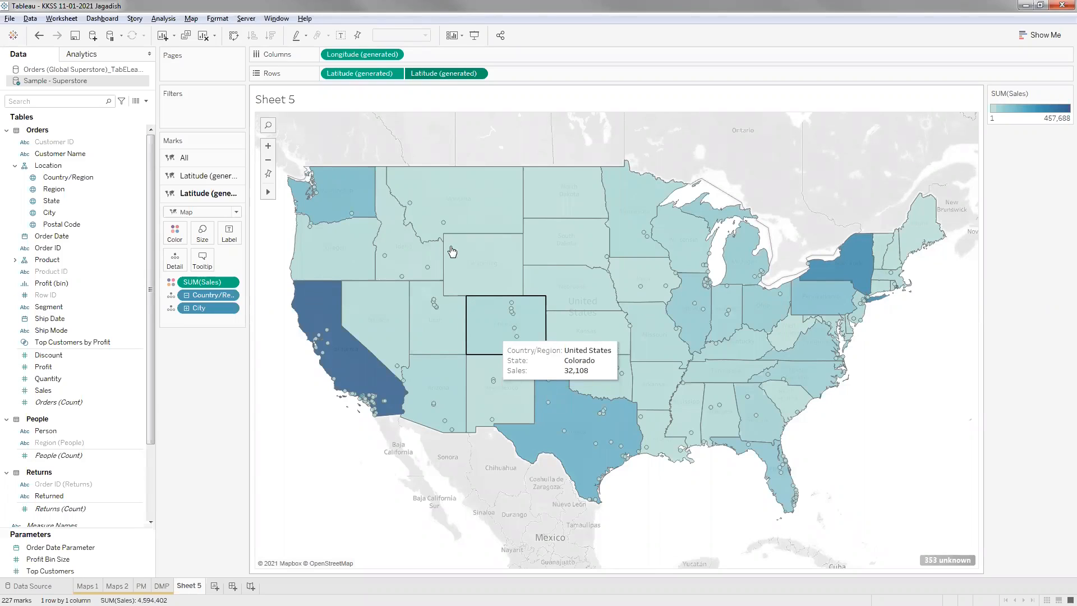
{"action": "mouse_move", "coordinate": [467, 232]}
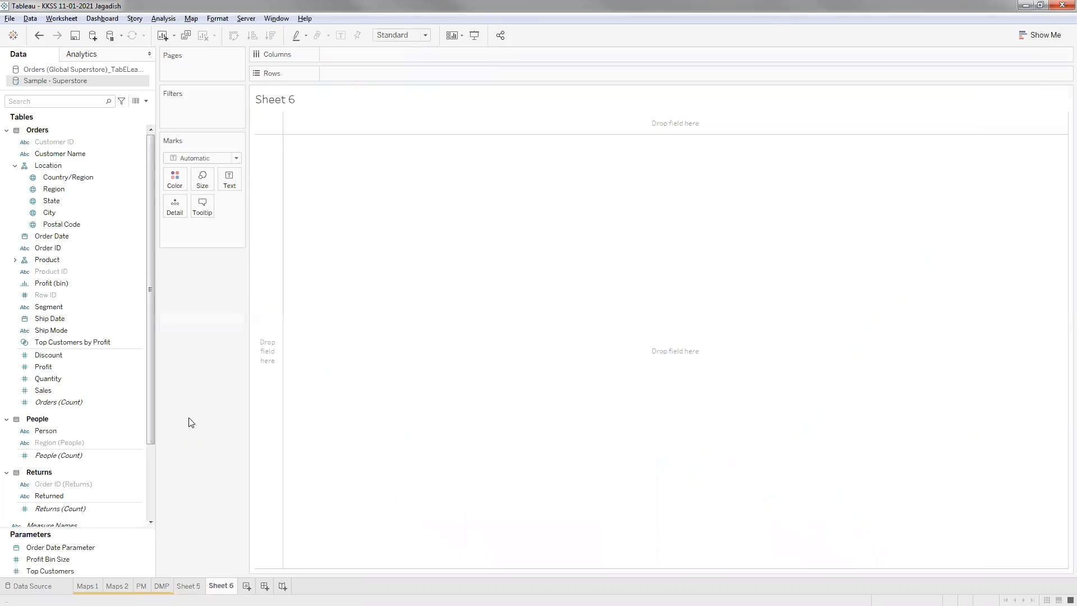
On Sheet 6, build a filled Region map with the Map mark type and color it by Region.
{"action": "left_click", "coordinate": [40, 159]}
{"action": "left_click", "coordinate": [60, 201]}
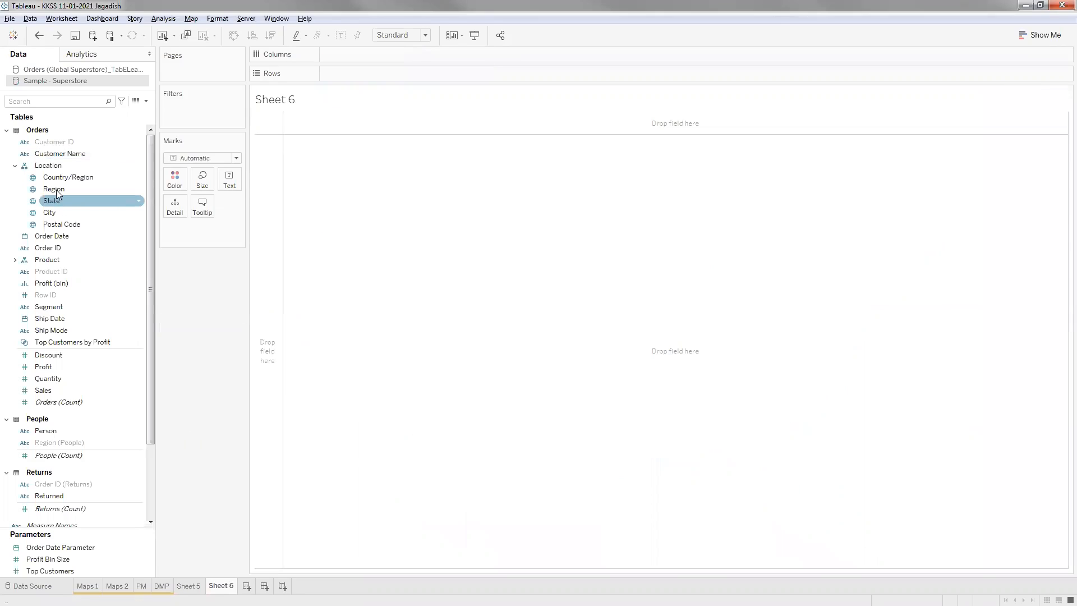
{"action": "left_click", "coordinate": [56, 191]}
{"action": "double_click", "coordinate": [55, 191]}
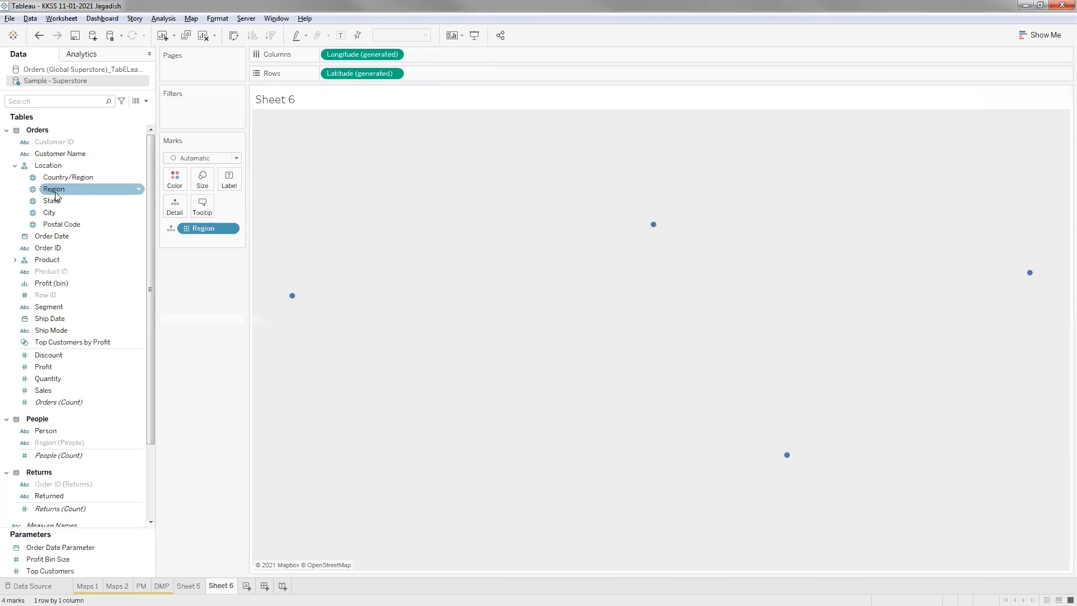
{"action": "left_click", "coordinate": [237, 158]}
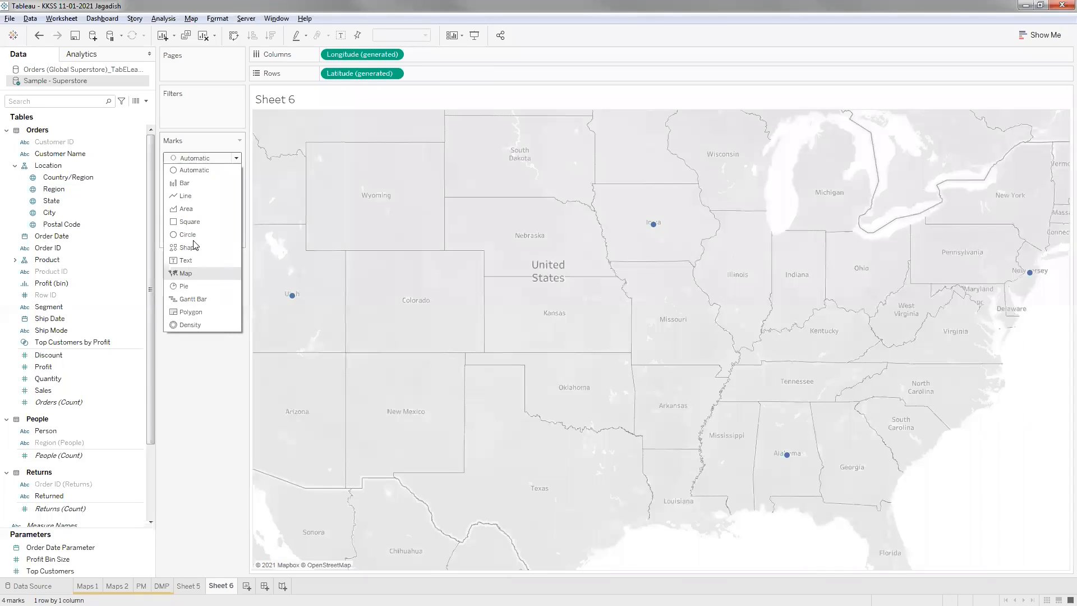
{"action": "left_click", "coordinate": [194, 273]}
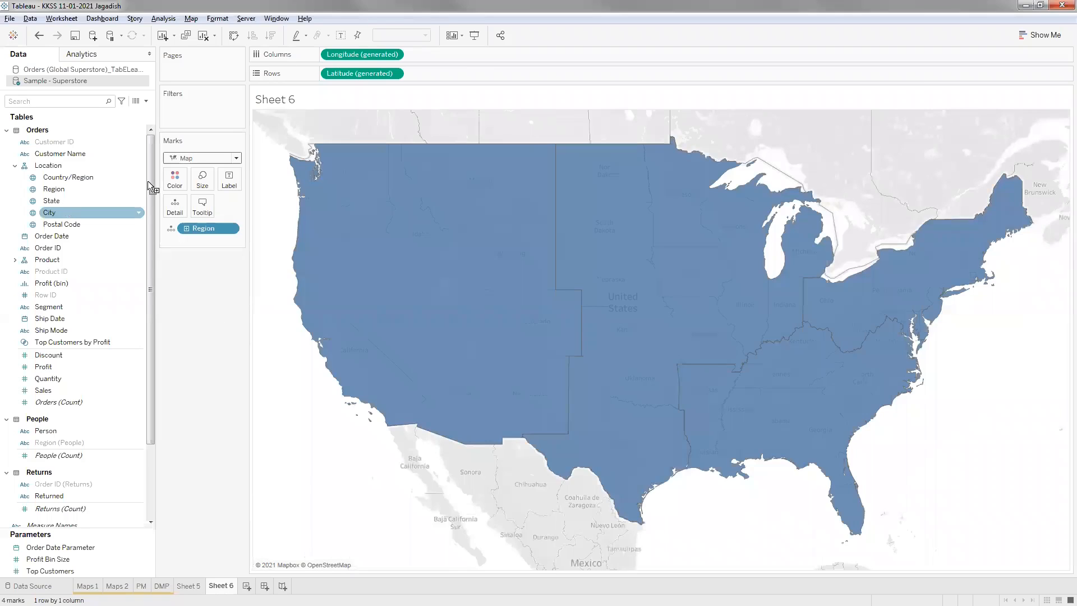
{"action": "left_click_drag", "start_coordinate": [53, 189], "coordinate": [175, 180]}
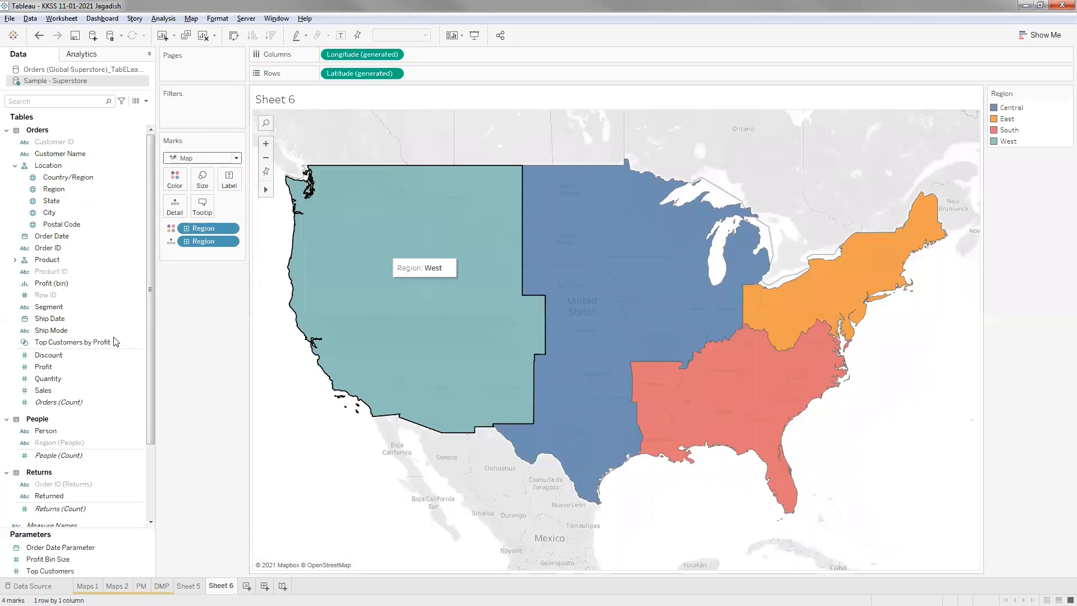
Add State as a new marks layer on the region map.
{"action": "left_click", "coordinate": [63, 226]}
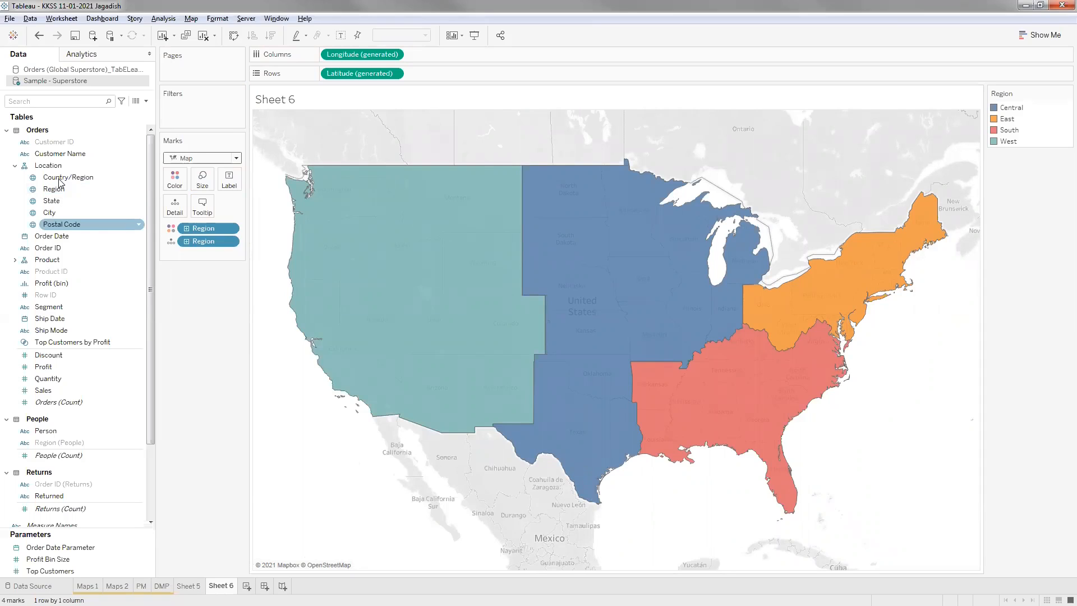
{"action": "left_click", "coordinate": [64, 213]}
{"action": "left_click_drag", "start_coordinate": [52, 200], "coordinate": [338, 130]}
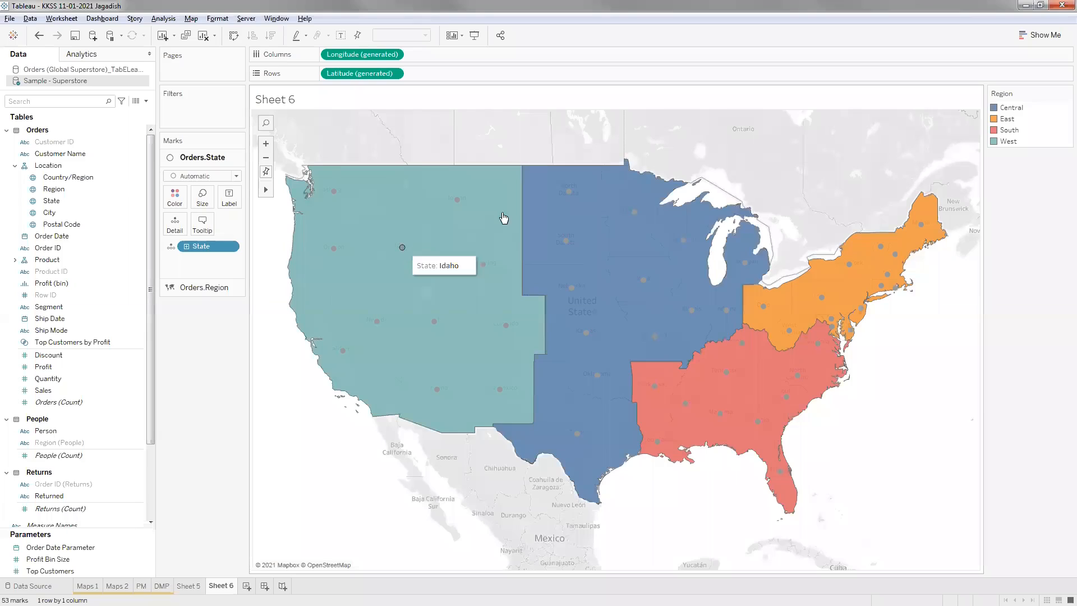
Color the State layer's circles brown and give them a dark gray border.
{"action": "left_click", "coordinate": [236, 176]}
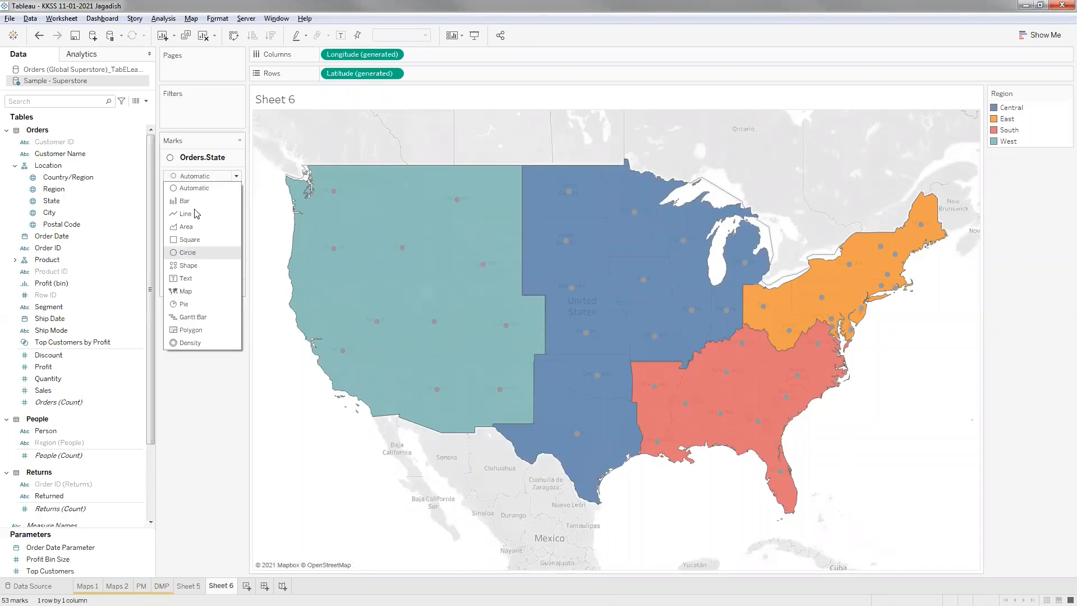
{"action": "left_click", "coordinate": [179, 452]}
{"action": "left_click", "coordinate": [171, 205]}
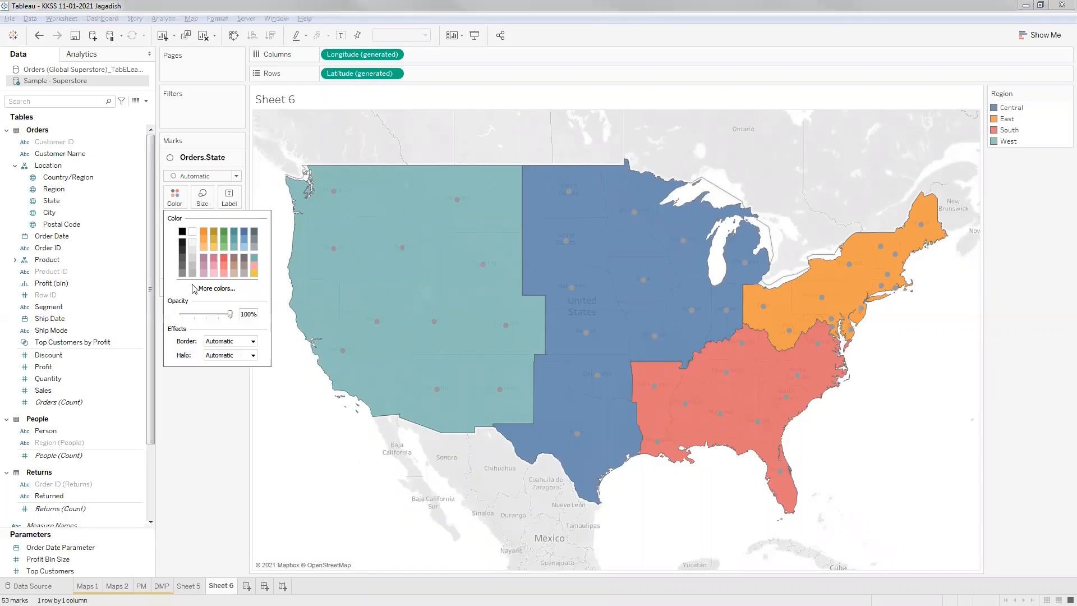
{"action": "left_click", "coordinate": [234, 261]}
{"action": "left_click", "coordinate": [225, 340]}
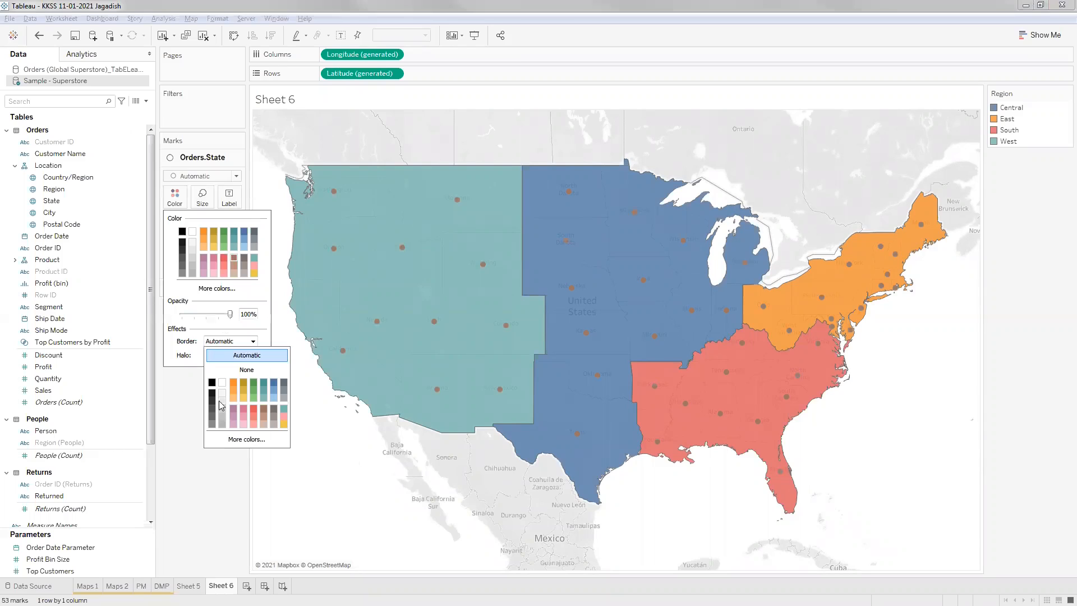
{"action": "left_click", "coordinate": [213, 408]}
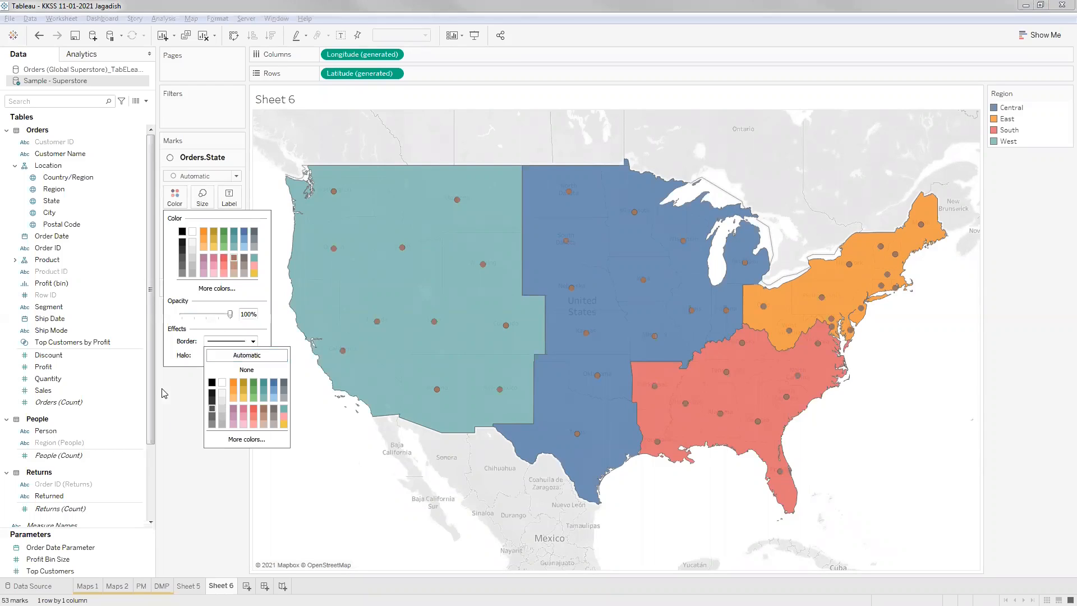
{"action": "left_click", "coordinate": [51, 481]}
Size the State circles by Sales and enlarge the overall mark size to about the middle of its range.
{"action": "left_click_drag", "start_coordinate": [41, 390], "coordinate": [207, 212]}
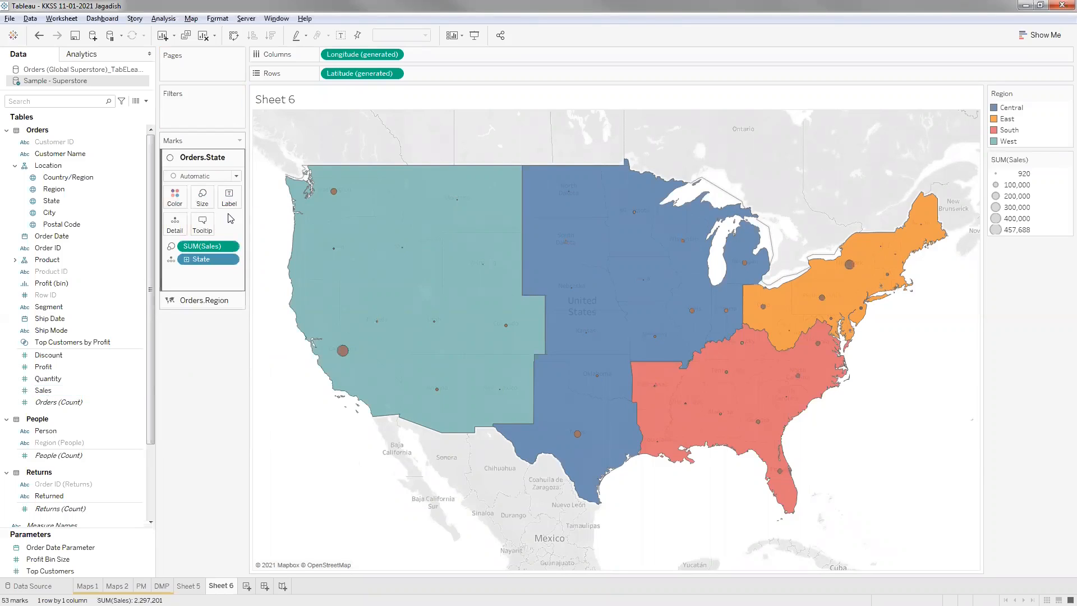
{"action": "left_click", "coordinate": [202, 197]}
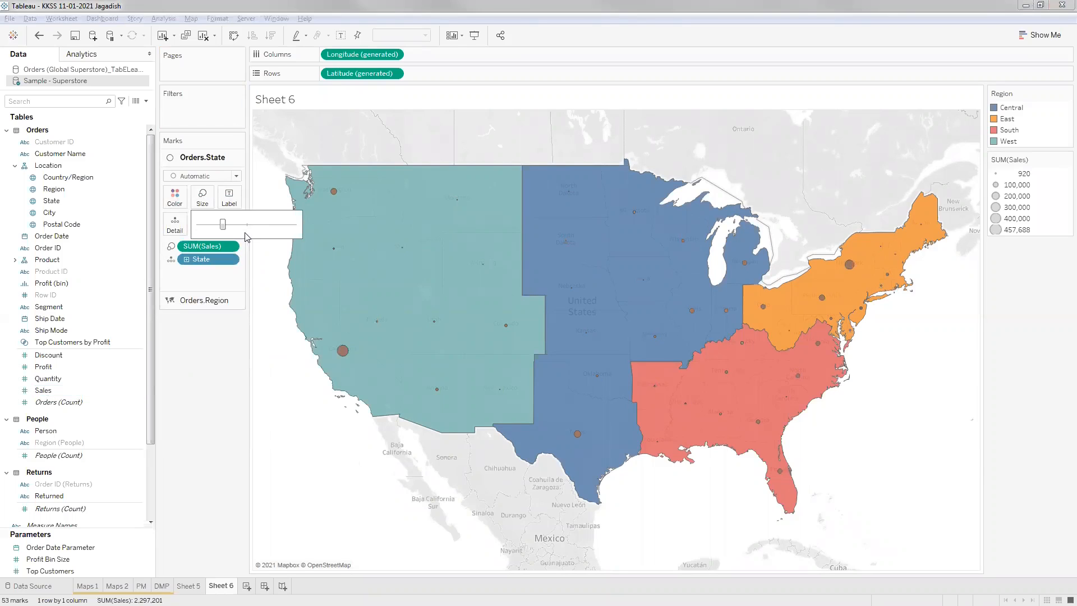
{"action": "left_click_drag", "start_coordinate": [222, 225], "coordinate": [247, 224]}
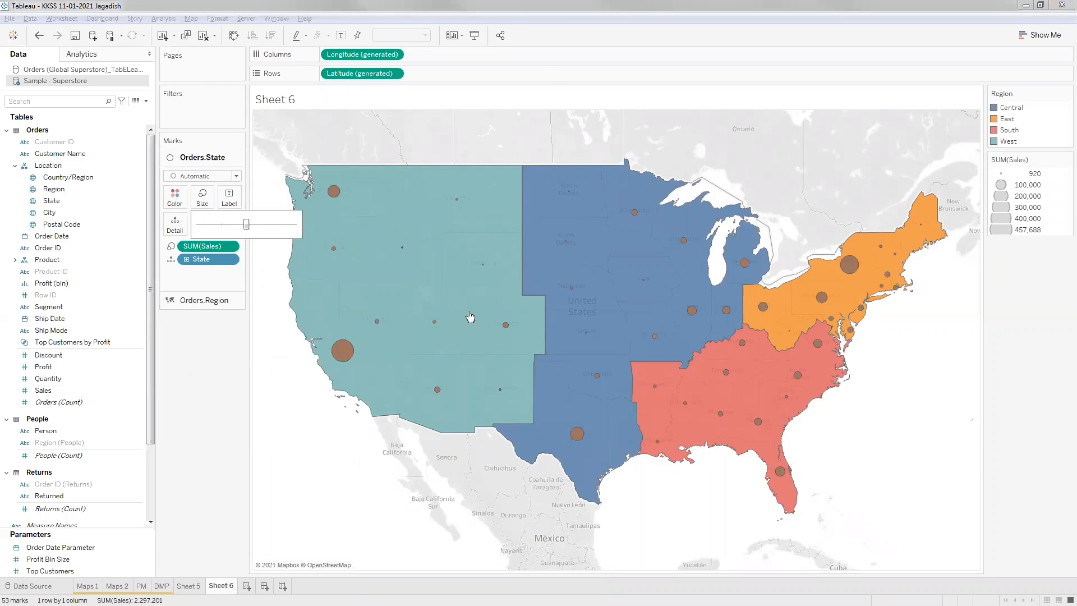
{"action": "left_click", "coordinate": [698, 282]}
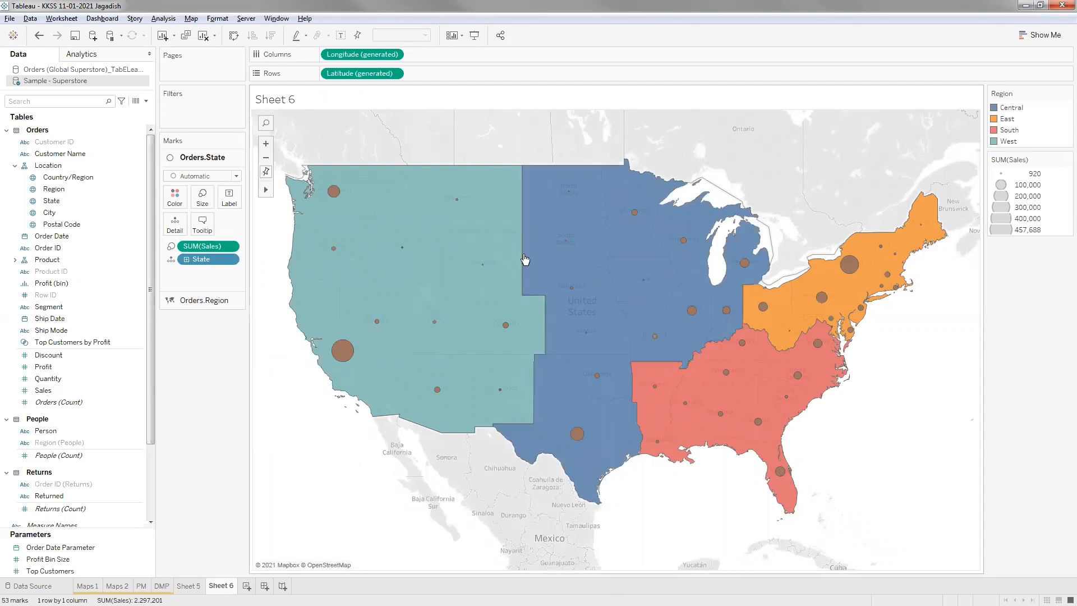
{"action": "mouse_move", "coordinate": [343, 355]}
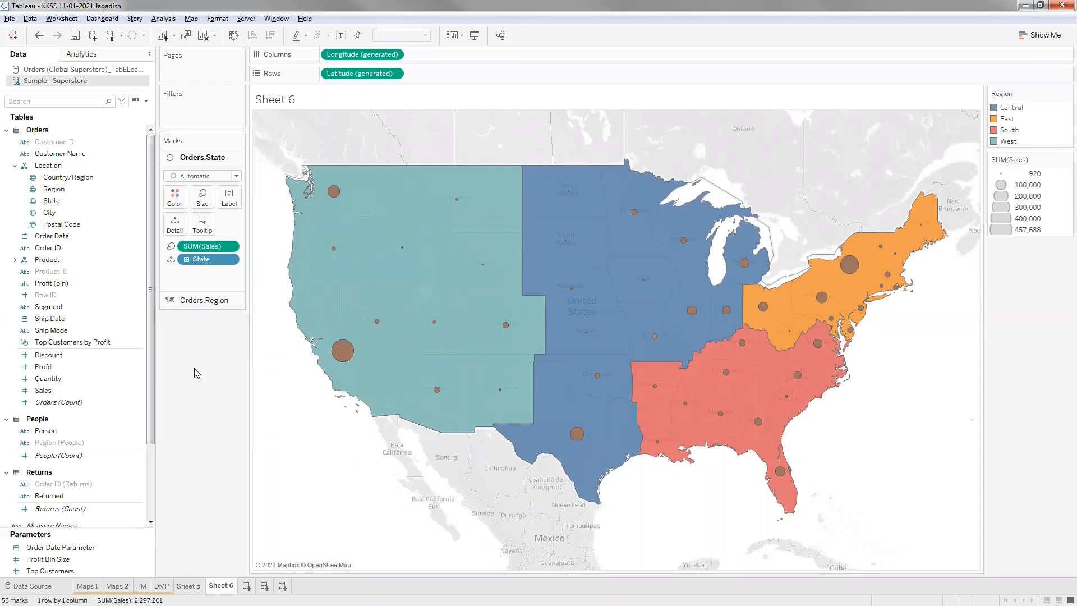
Add City as a new marks layer and display its marks as filled upward triangles.
{"action": "left_click", "coordinate": [57, 213]}
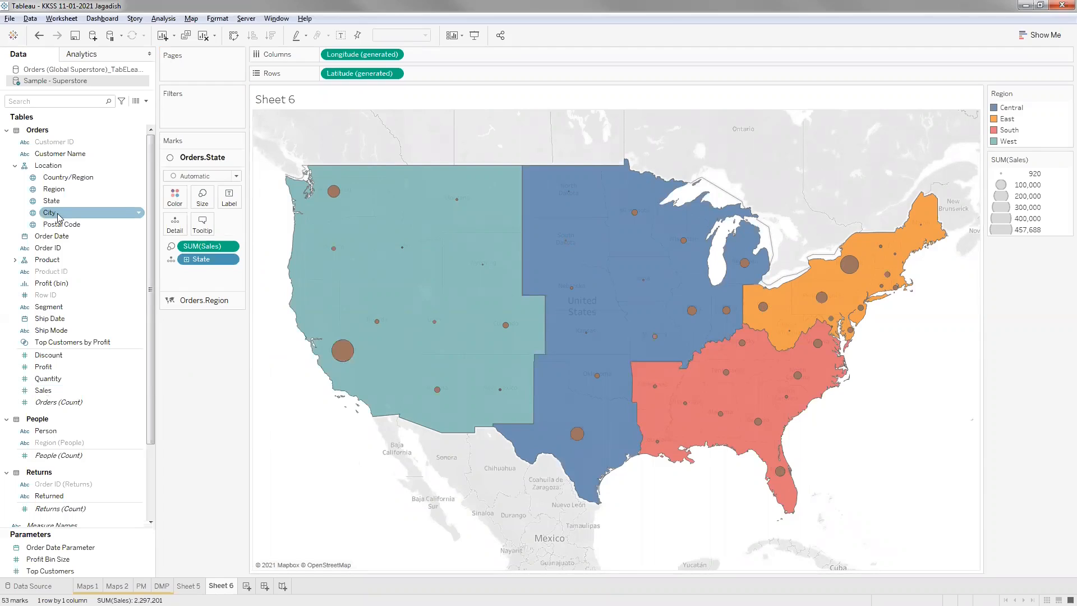
{"action": "left_click_drag", "start_coordinate": [48, 217], "coordinate": [335, 132]}
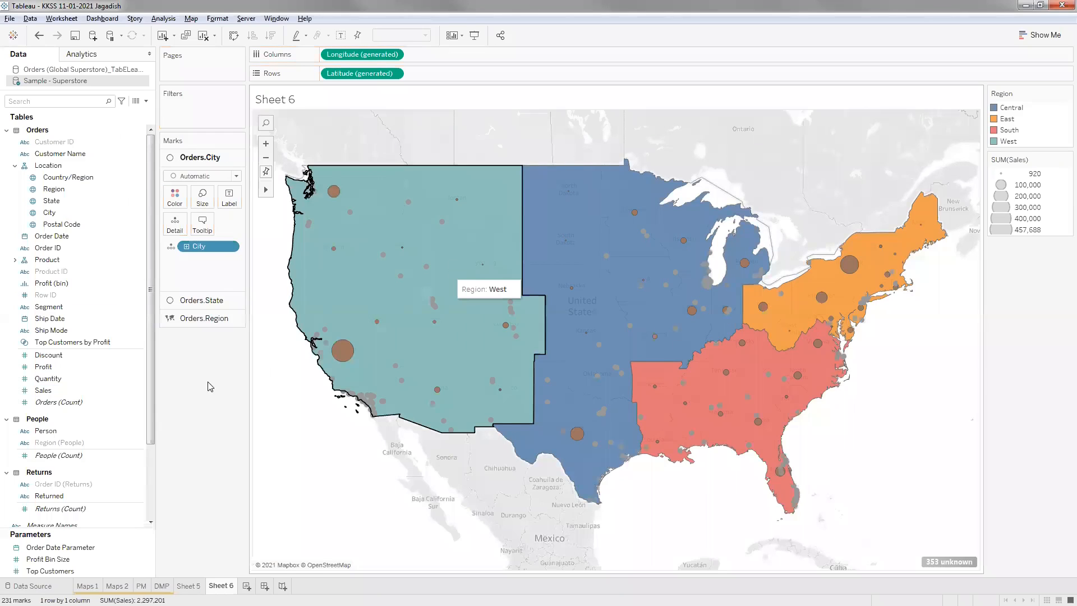
{"action": "left_click", "coordinate": [236, 176]}
{"action": "key", "text": "Escape"}
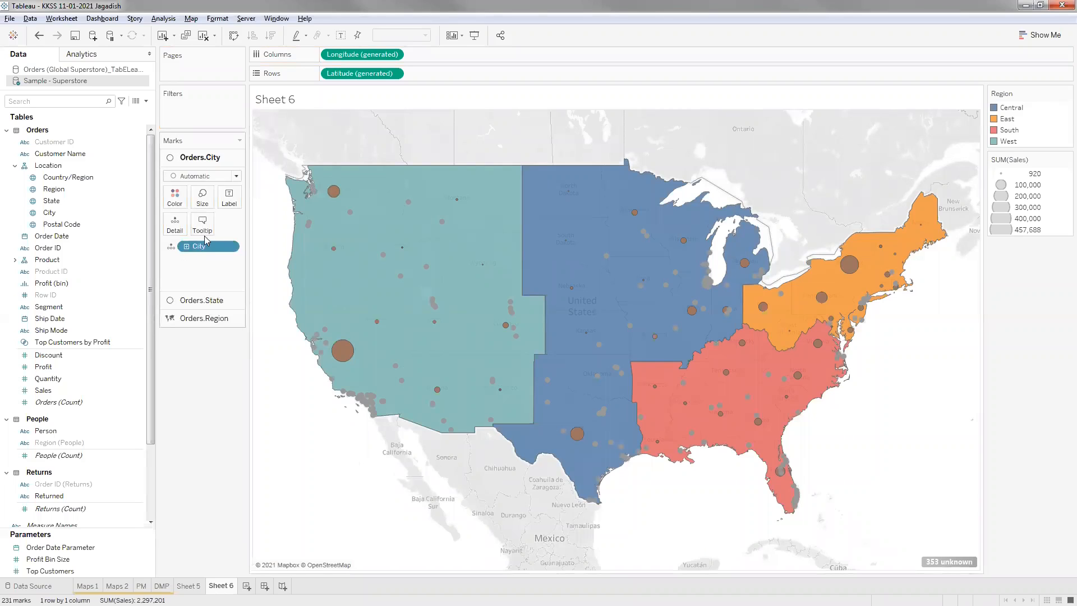
{"action": "left_click", "coordinate": [230, 227]}
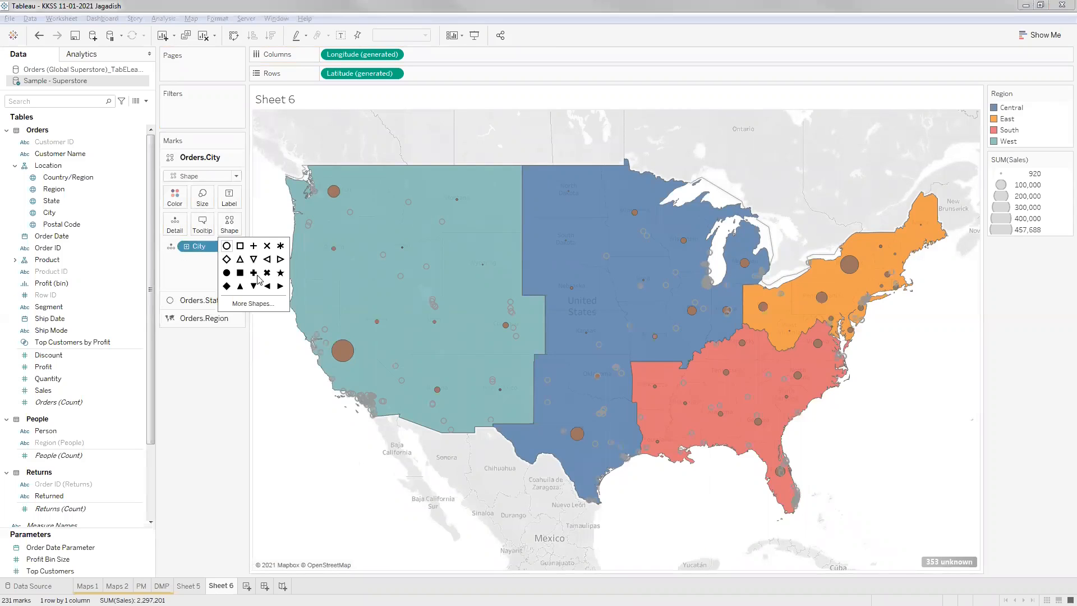
{"action": "left_click", "coordinate": [241, 287]}
Color the City layer's triangles light orange.
{"action": "left_click", "coordinate": [174, 196]}
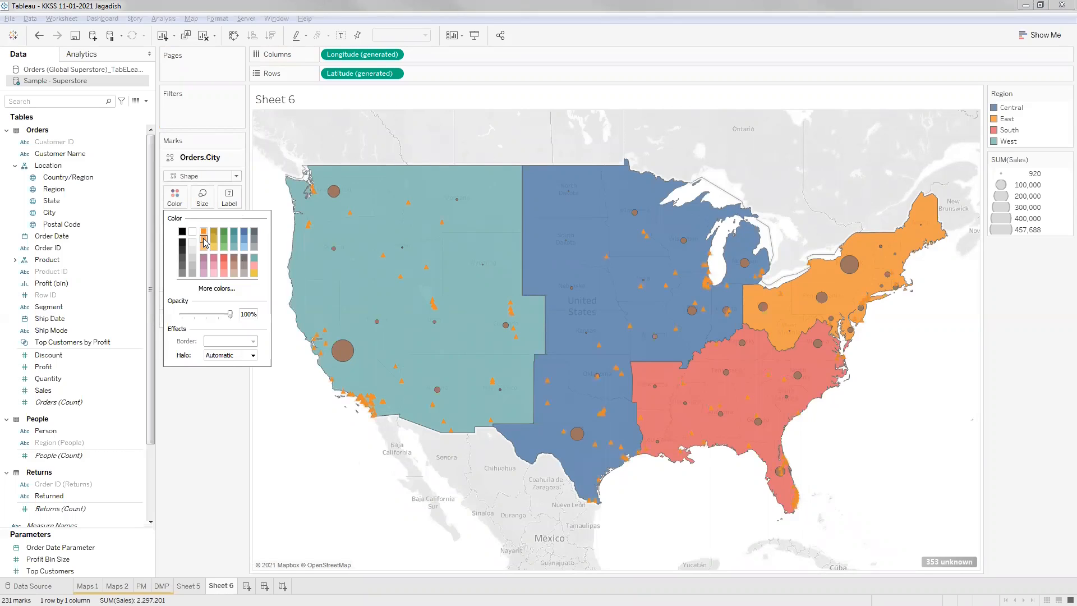
{"action": "left_click", "coordinate": [205, 242]}
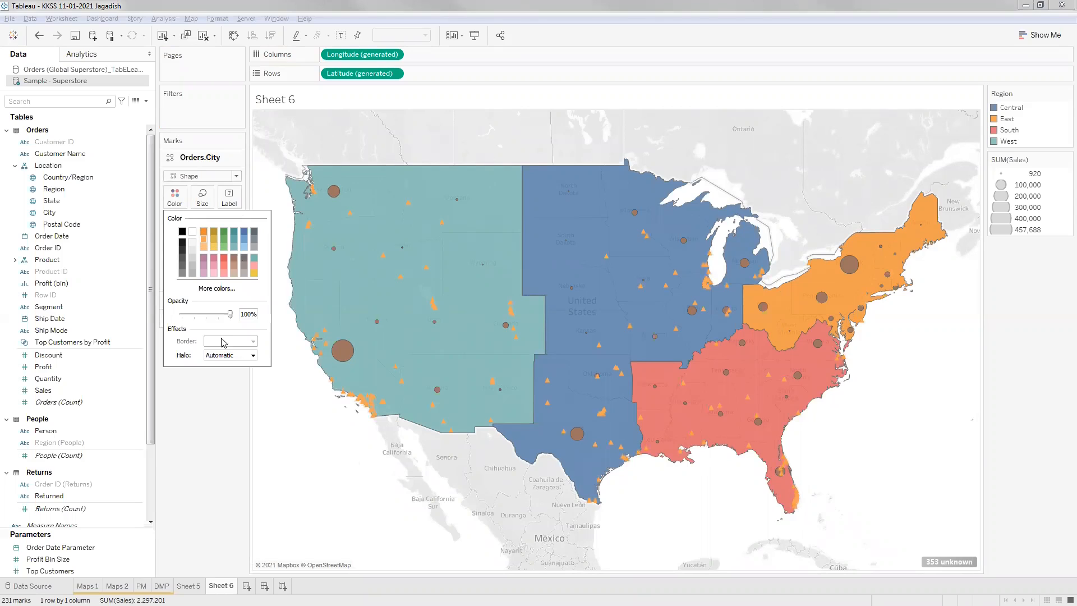
{"action": "left_click", "coordinate": [873, 225]}
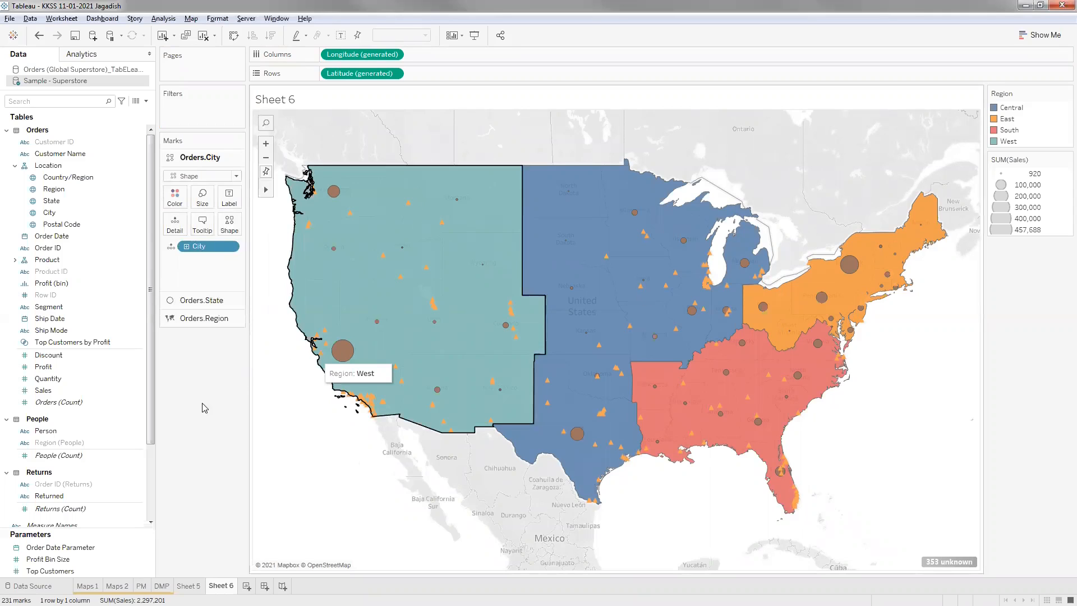
Add Postal Code as a new marks layer and color its marks white.
{"action": "left_click", "coordinate": [70, 227]}
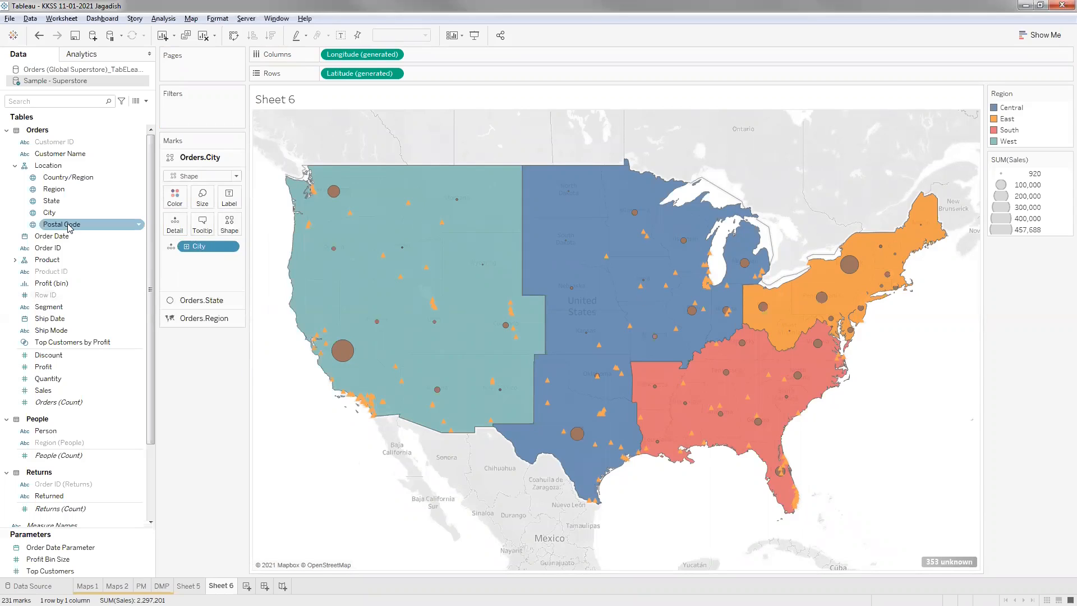
{"action": "left_click_drag", "start_coordinate": [69, 226], "coordinate": [352, 136]}
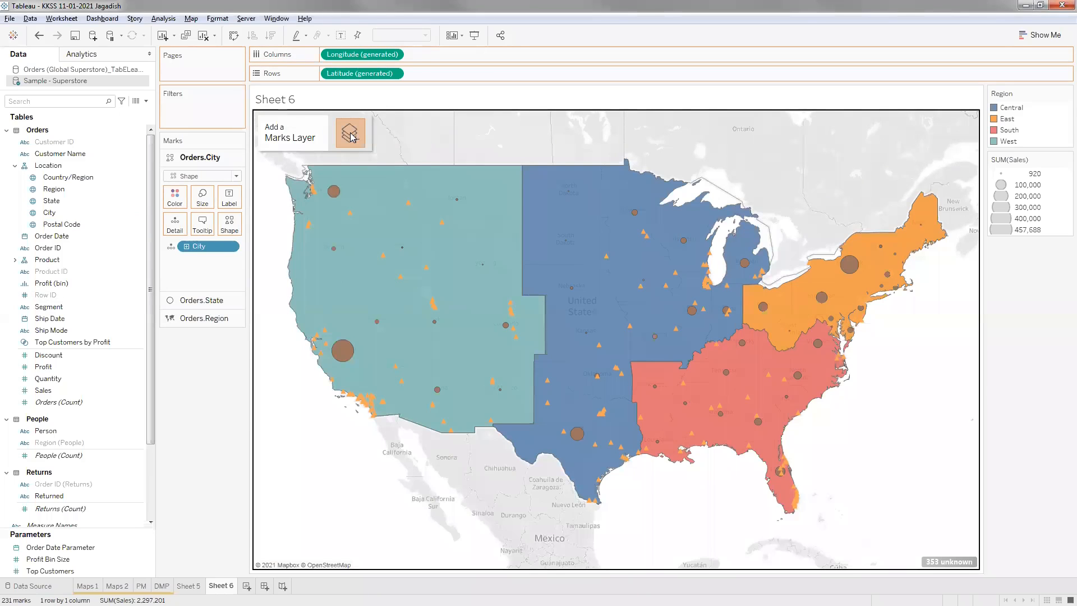
{"action": "left_click", "coordinate": [201, 205]}
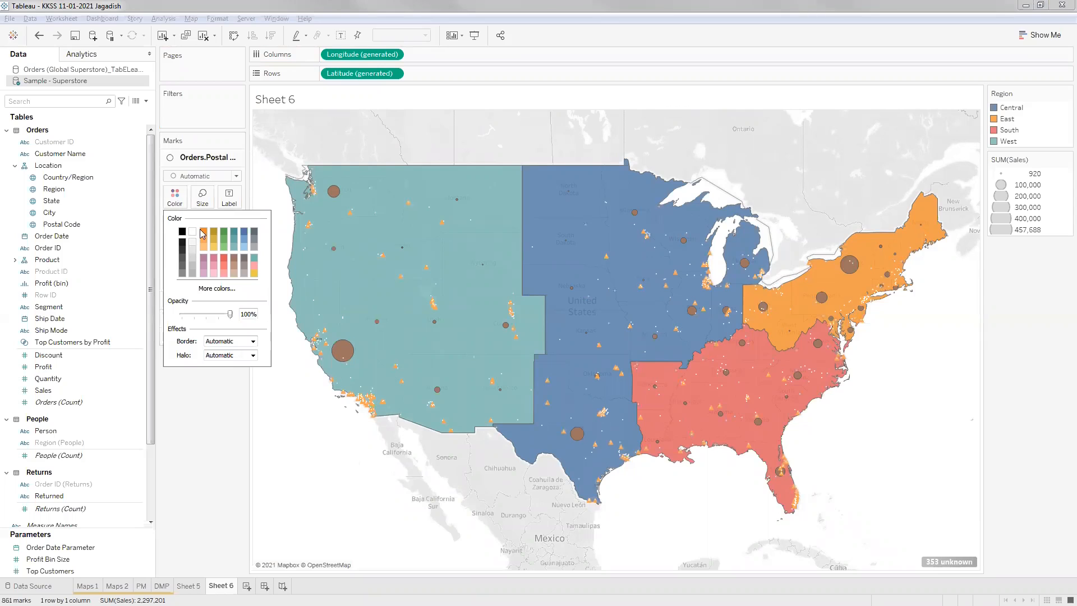
Slightly increase the size of the Postal Code layer's marks.
{"action": "left_click", "coordinate": [202, 208]}
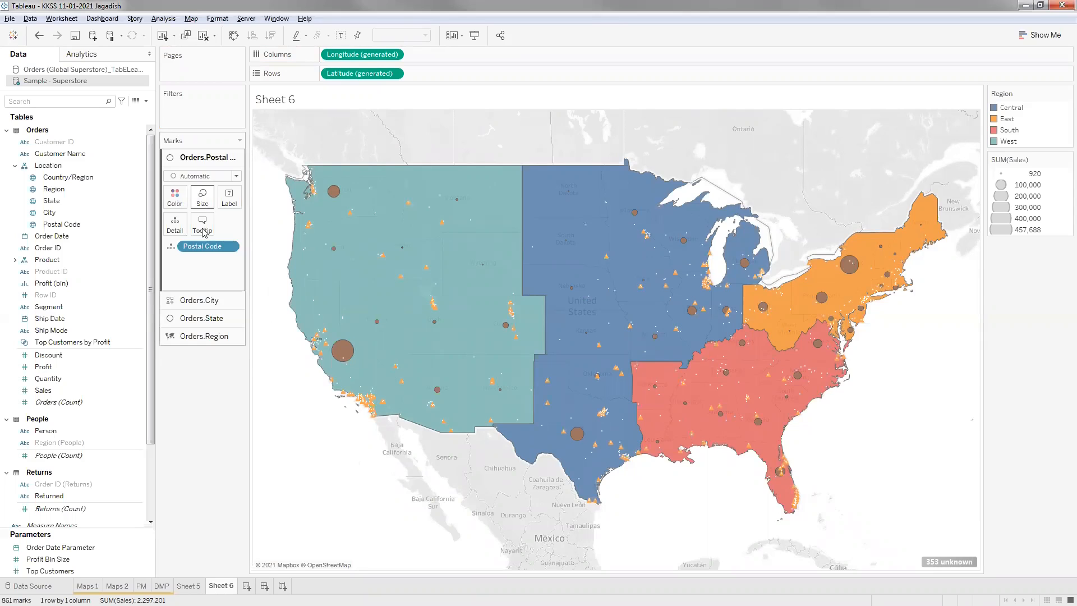
{"action": "left_click", "coordinate": [211, 224]}
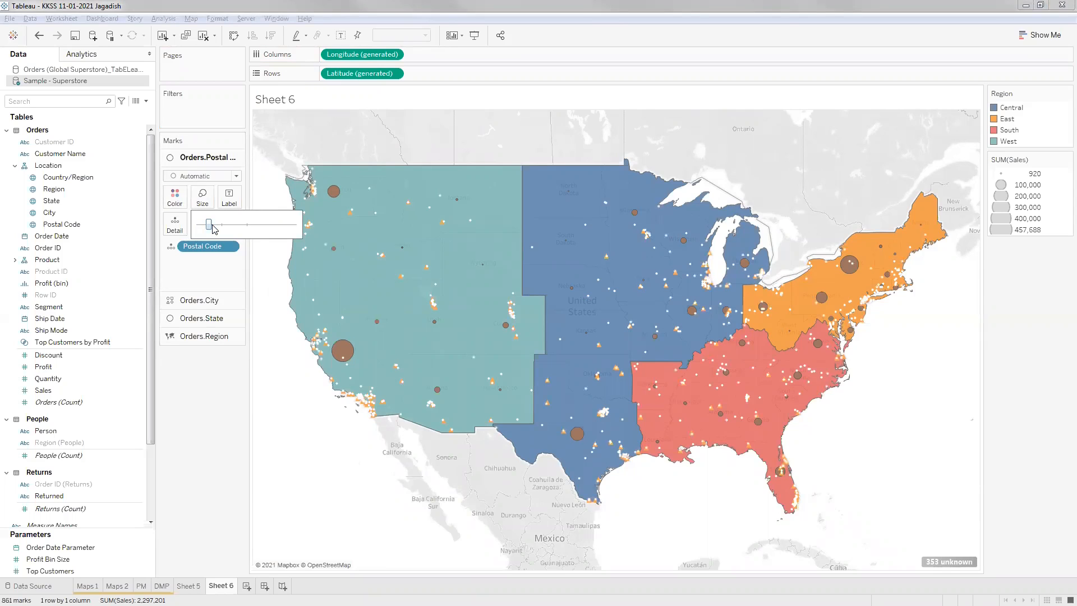
{"action": "left_click_drag", "start_coordinate": [207, 226], "coordinate": [205, 227]}
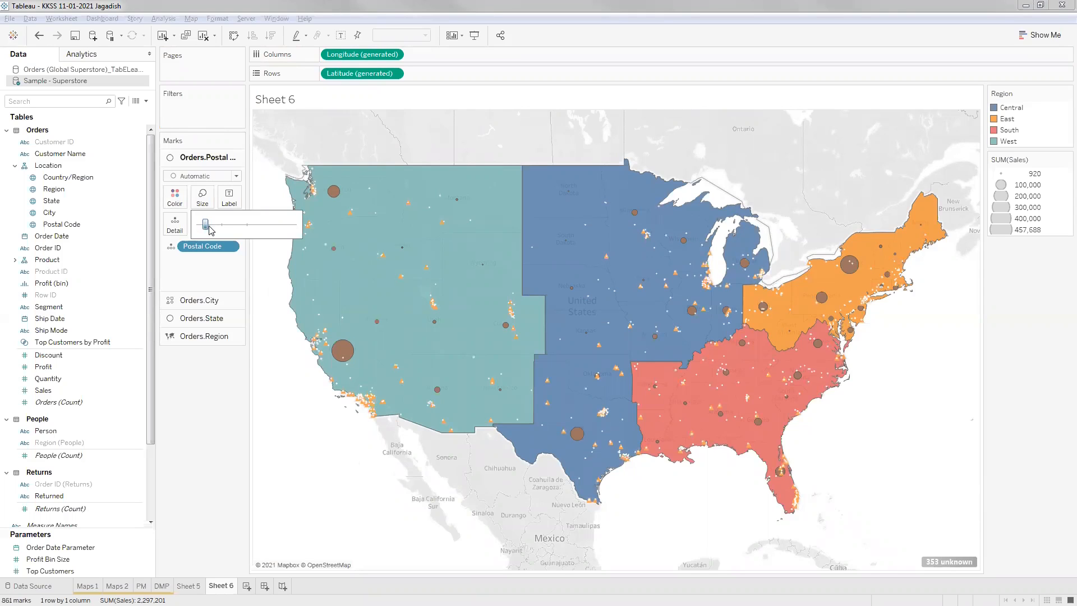
{"action": "left_click_drag", "start_coordinate": [208, 227], "coordinate": [211, 229]}
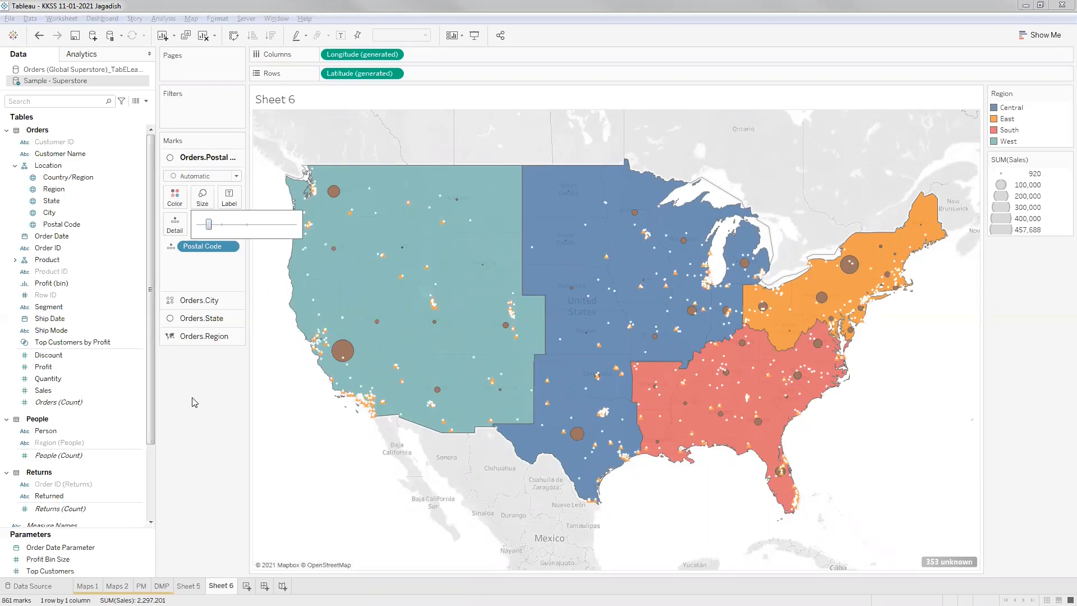
{"action": "left_click", "coordinate": [200, 207]}
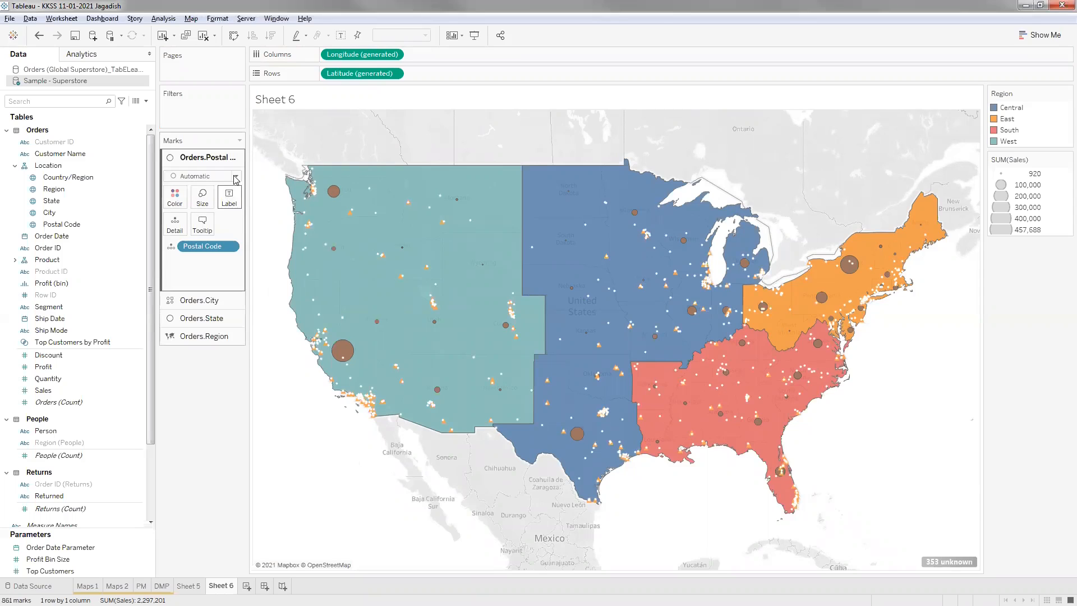
Change the Postal Code layer to the Shape mark type using the filled plus symbol.
{"action": "left_click", "coordinate": [211, 176]}
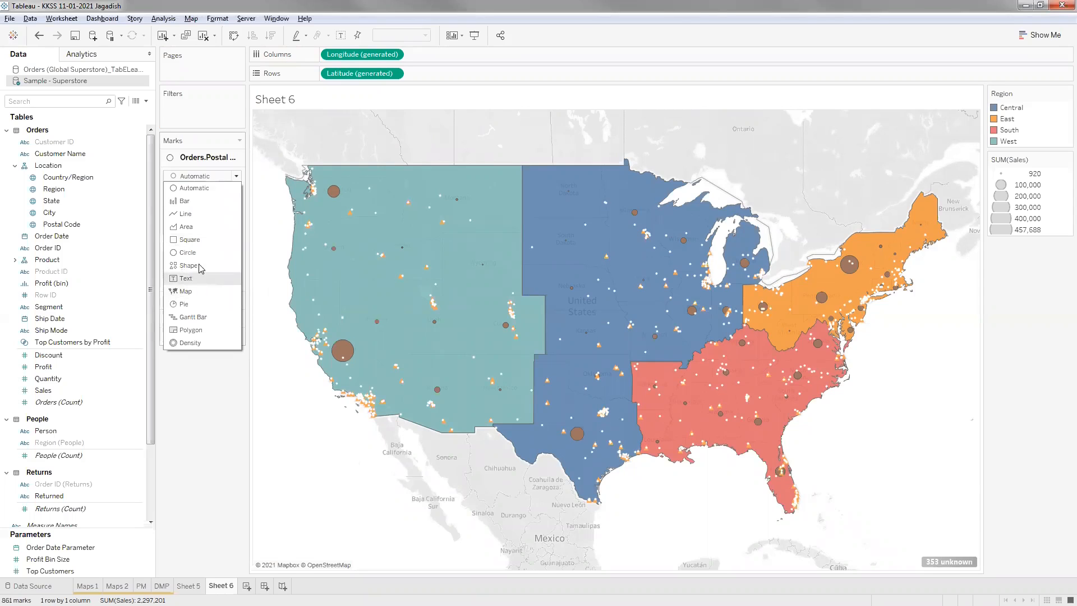
{"action": "left_click", "coordinate": [208, 264]}
{"action": "left_click", "coordinate": [231, 224]}
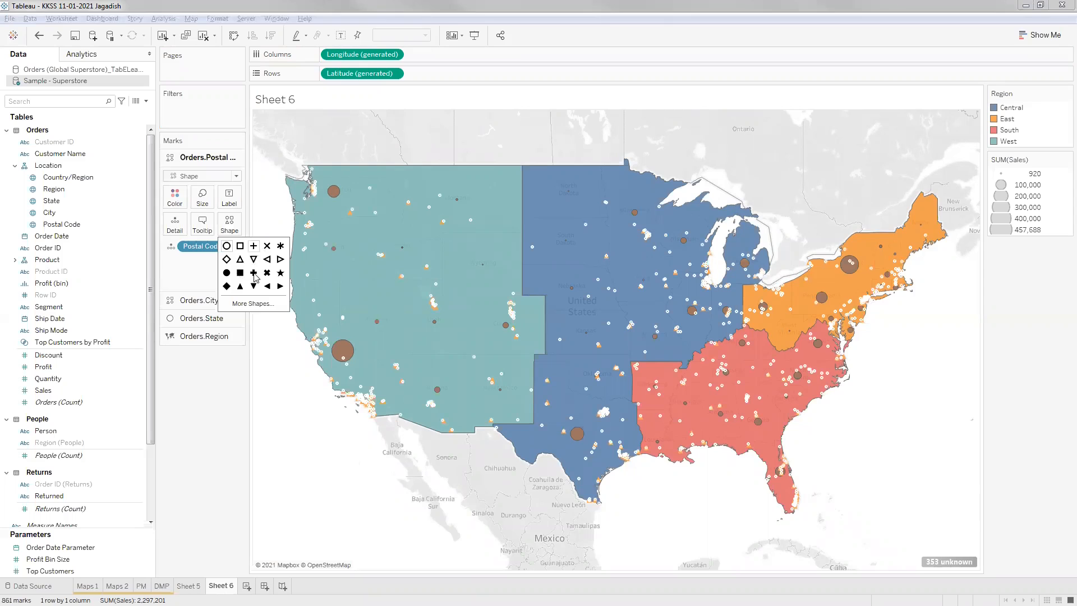
{"action": "left_click", "coordinate": [251, 274]}
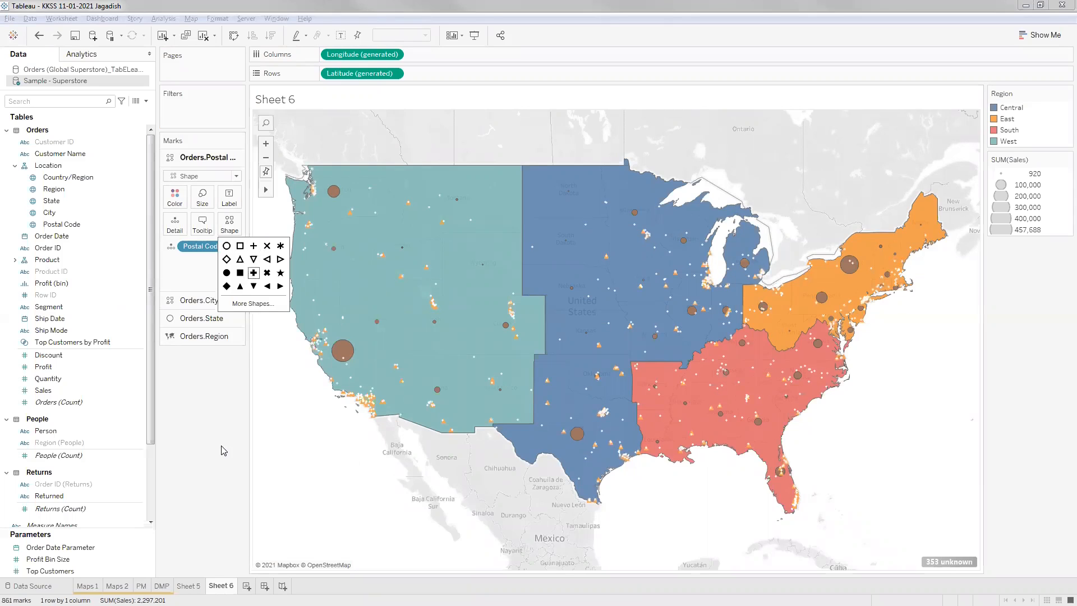
Set the map's background style to Dark.
{"action": "left_click", "coordinate": [192, 20]}
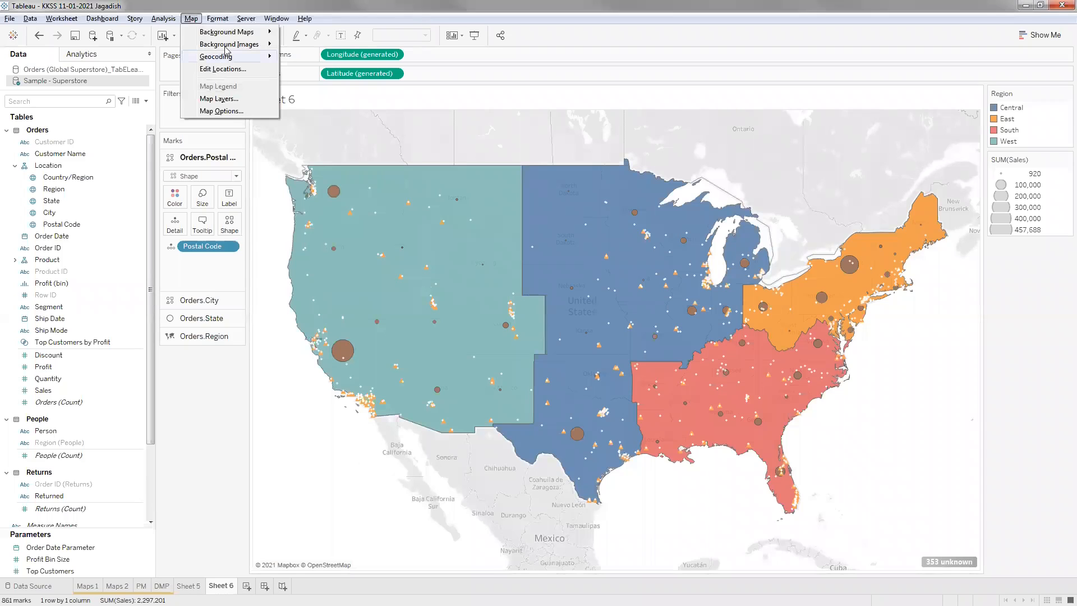
{"action": "left_click", "coordinate": [224, 99]}
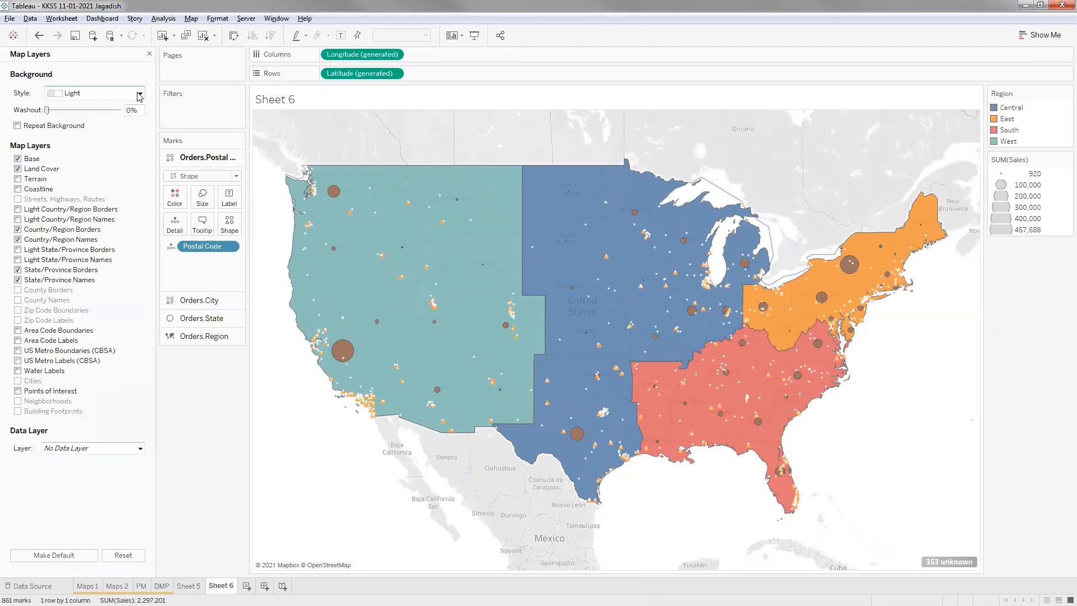
{"action": "left_click", "coordinate": [104, 94]}
{"action": "left_click", "coordinate": [103, 127]}
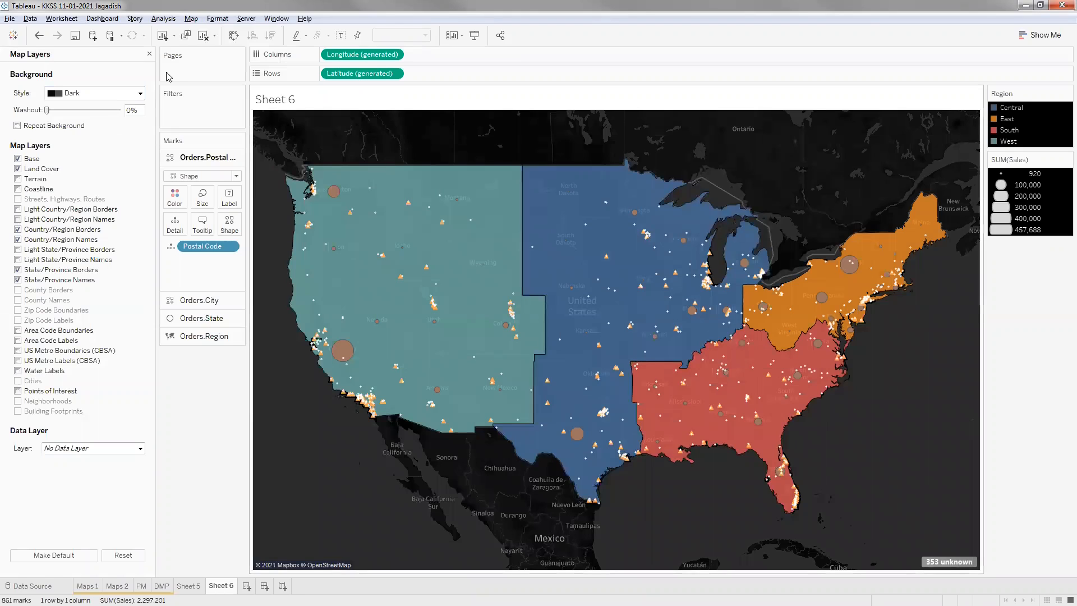
{"action": "left_click", "coordinate": [149, 55]}
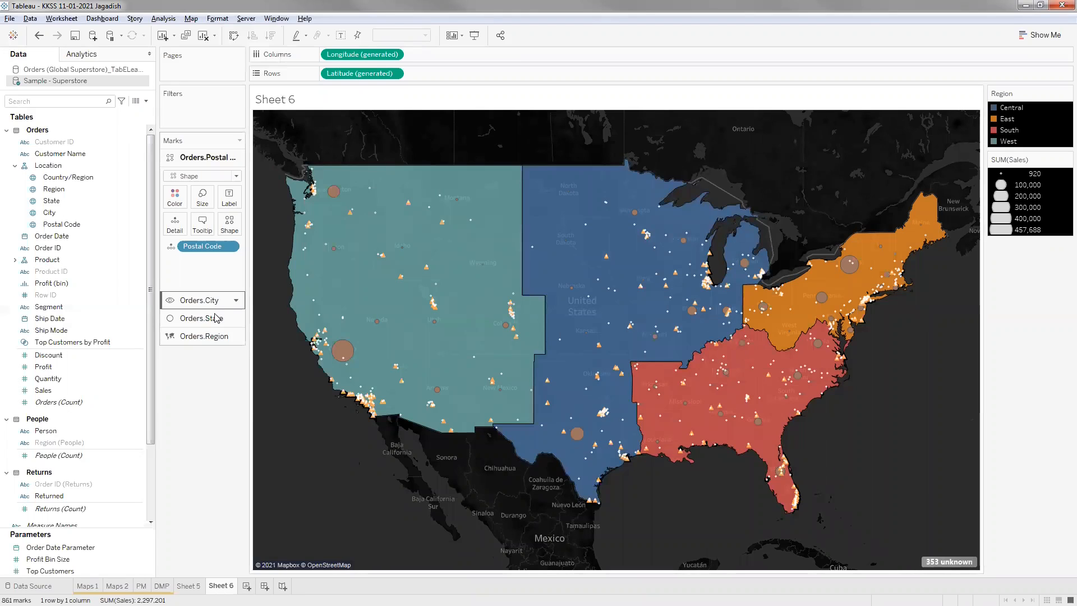
Narrow the data pane, and hide the Postal Code layer and show it again.
{"action": "left_click", "coordinate": [203, 336]}
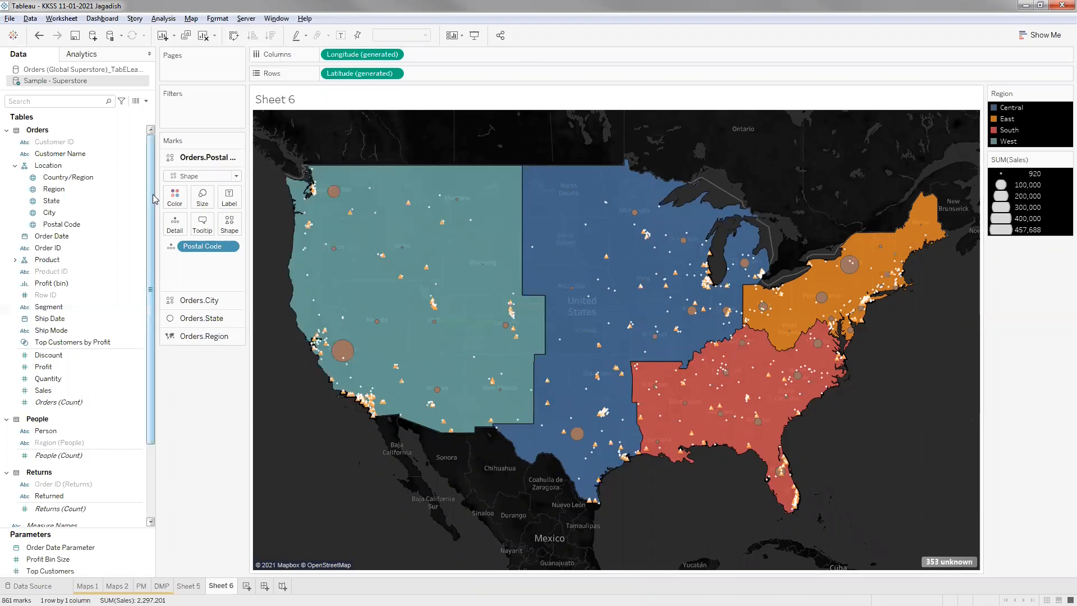
{"action": "left_click_drag", "start_coordinate": [157, 203], "coordinate": [134, 203]}
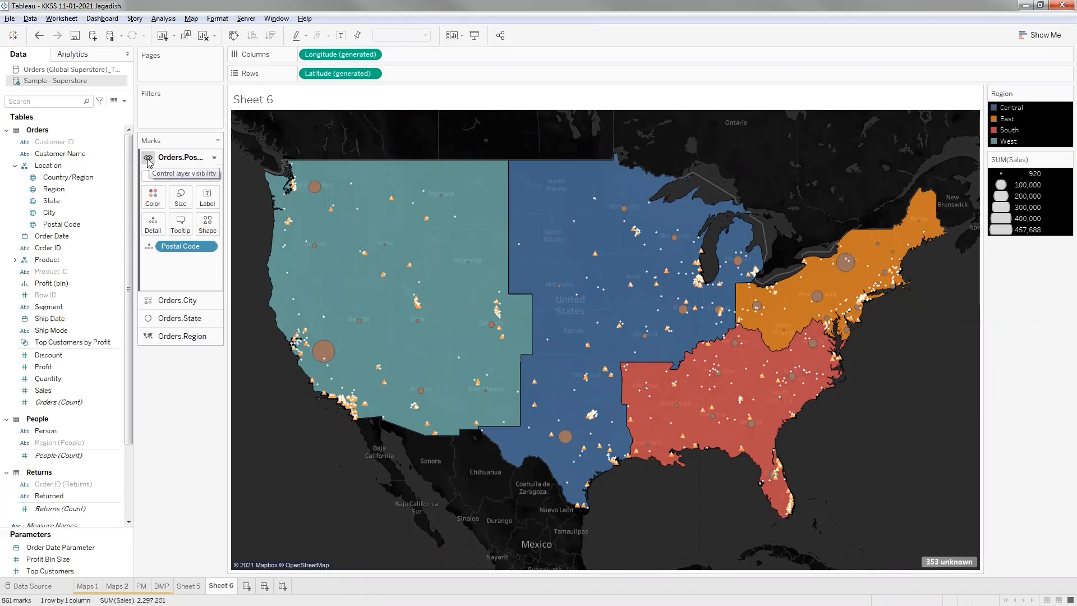
{"action": "left_click", "coordinate": [148, 160]}
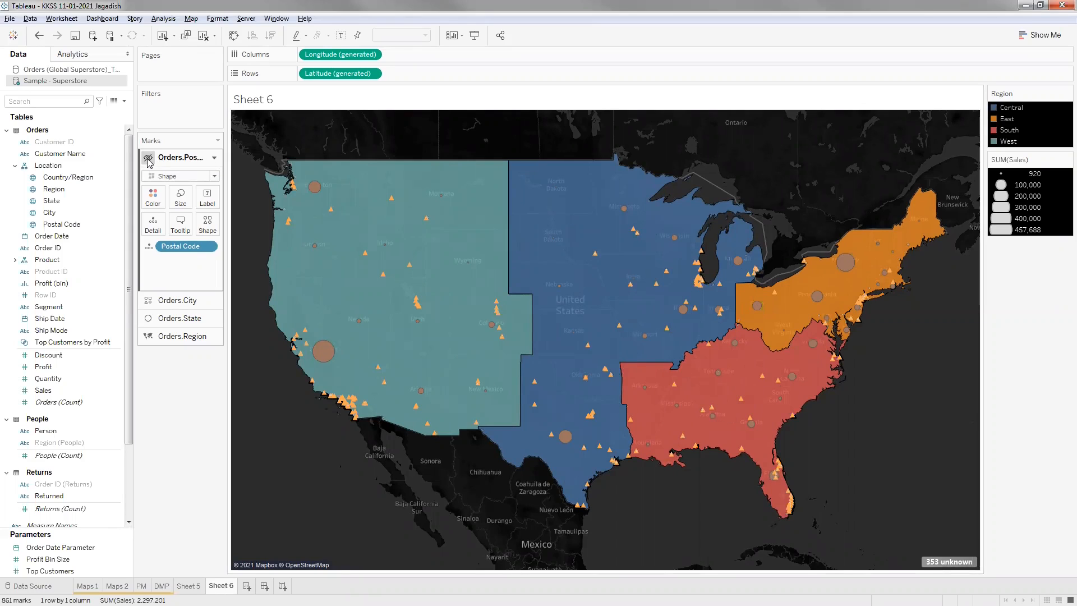
{"action": "left_click", "coordinate": [149, 161]}
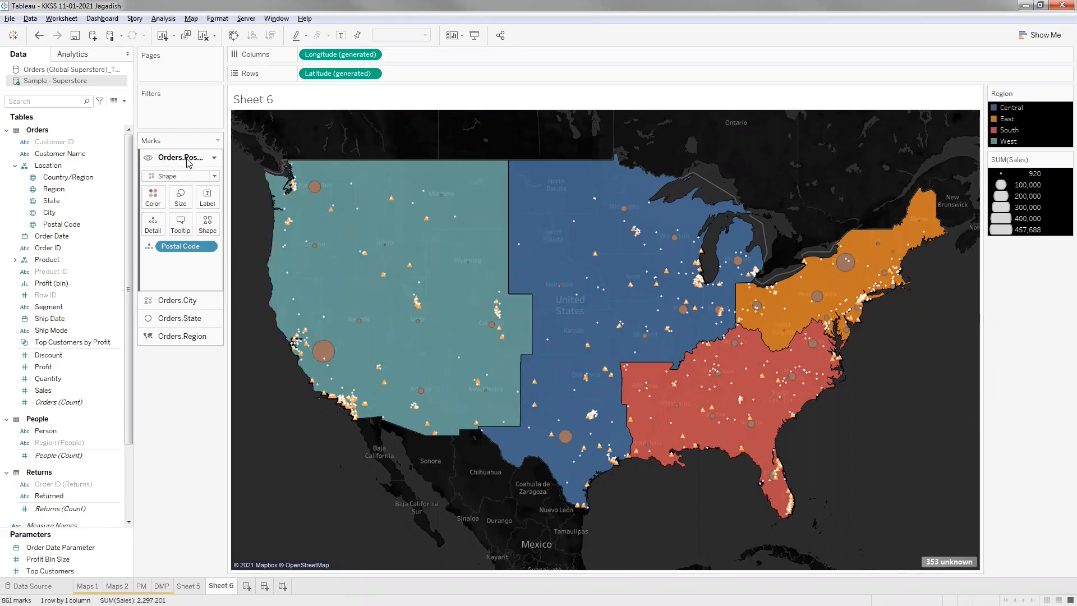
Hide the Region layer and show it again, and widen the Marks card slightly.
{"action": "mouse_move", "coordinate": [160, 337]}
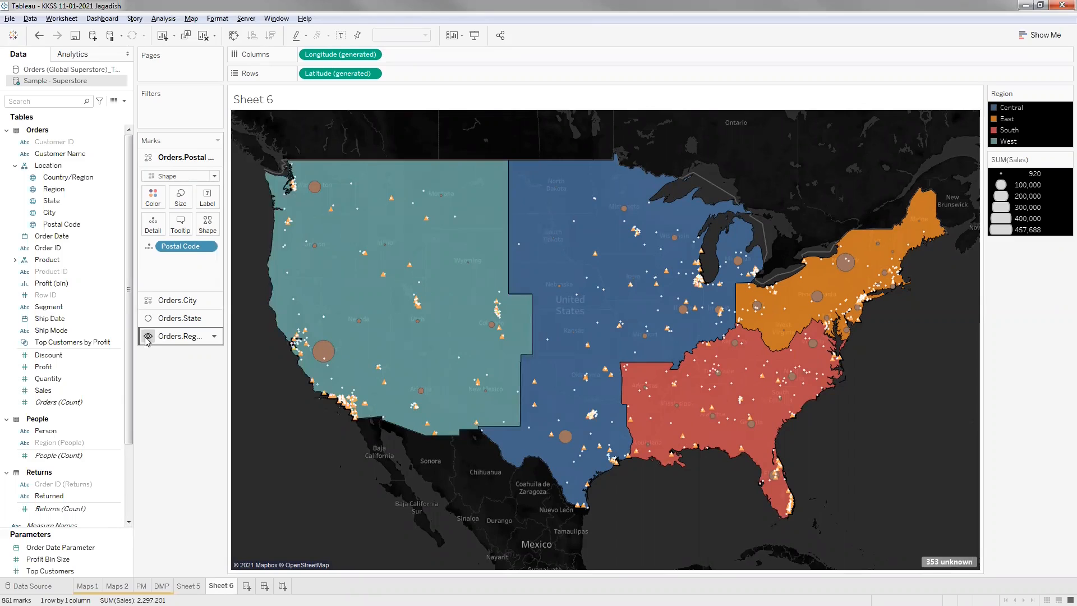
{"action": "left_click", "coordinate": [148, 336]}
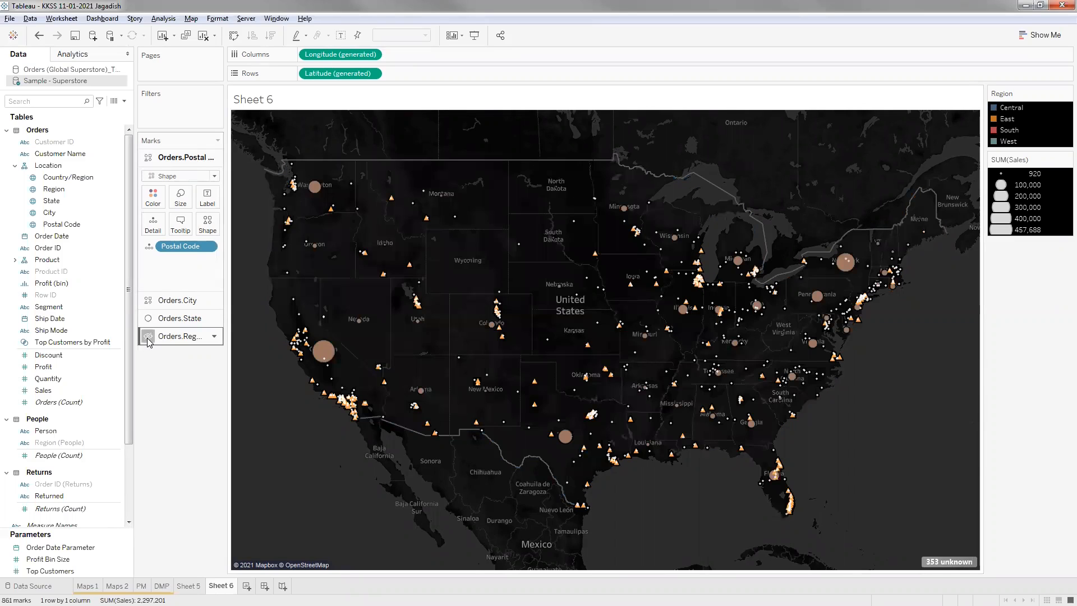
{"action": "left_click", "coordinate": [148, 337]}
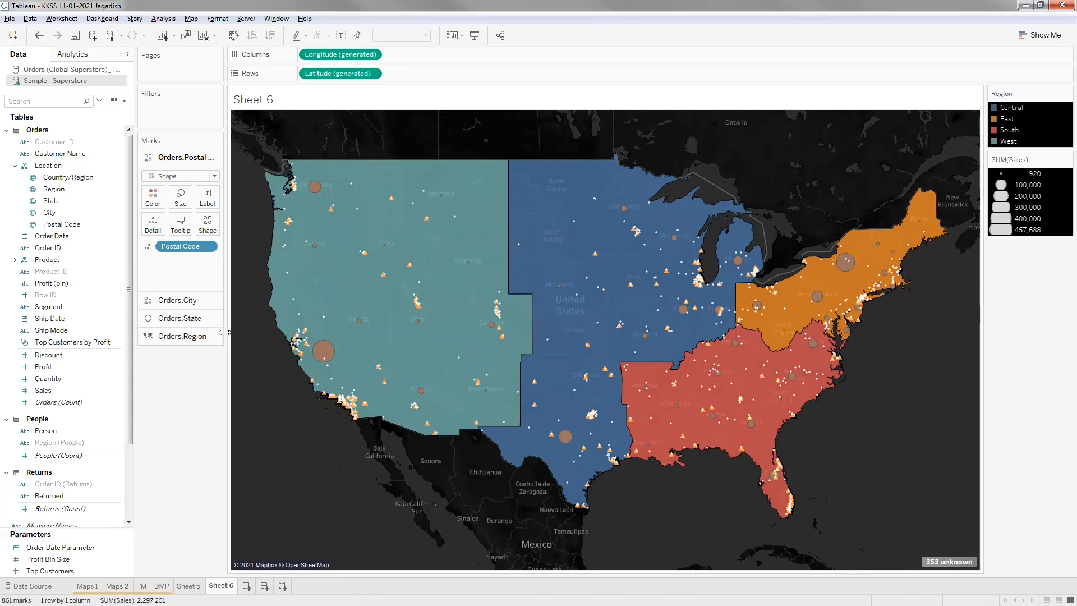
{"action": "left_click_drag", "start_coordinate": [232, 332], "coordinate": [239, 332]}
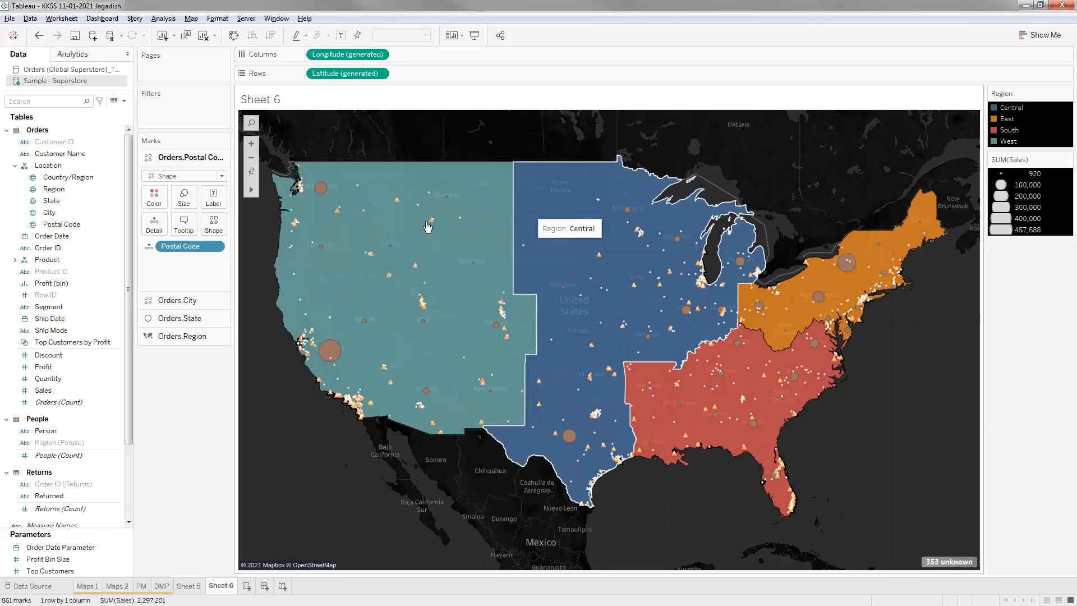
Move the Region layer above the Postal Code layer, try to move it back down, and undo both changes.
{"action": "left_click_drag", "start_coordinate": [182, 336], "coordinate": [188, 155]}
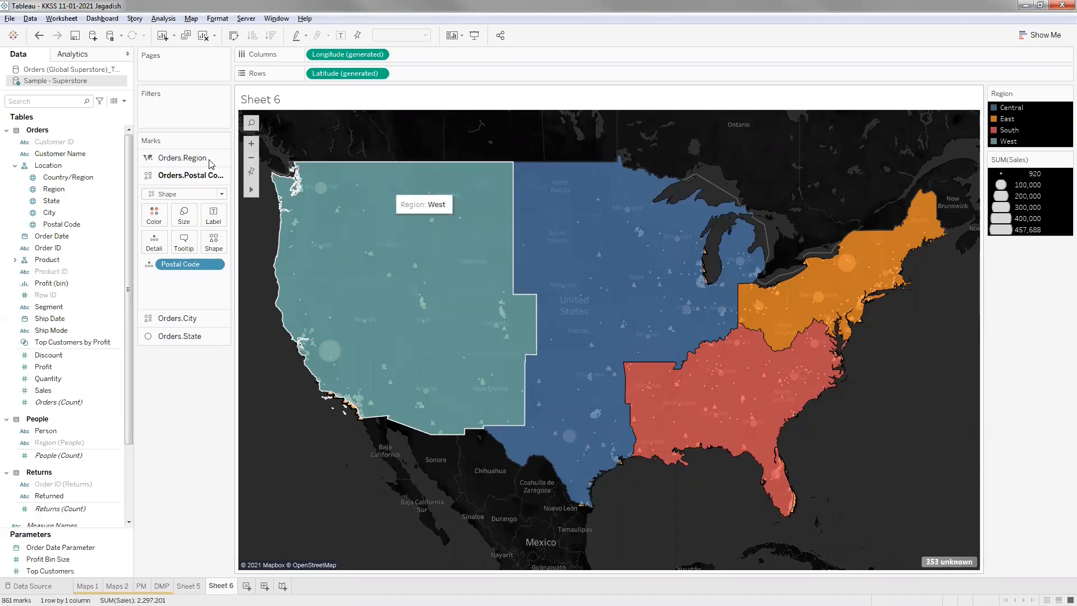
{"action": "left_click_drag", "start_coordinate": [180, 161], "coordinate": [181, 354]}
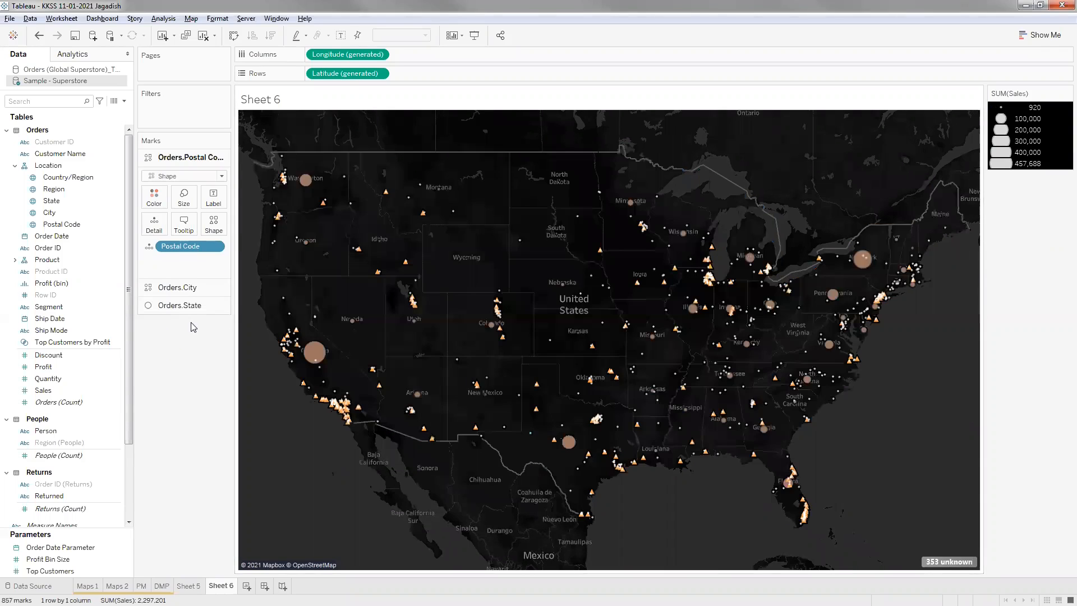
{"action": "key", "text": "ctrl+z"}
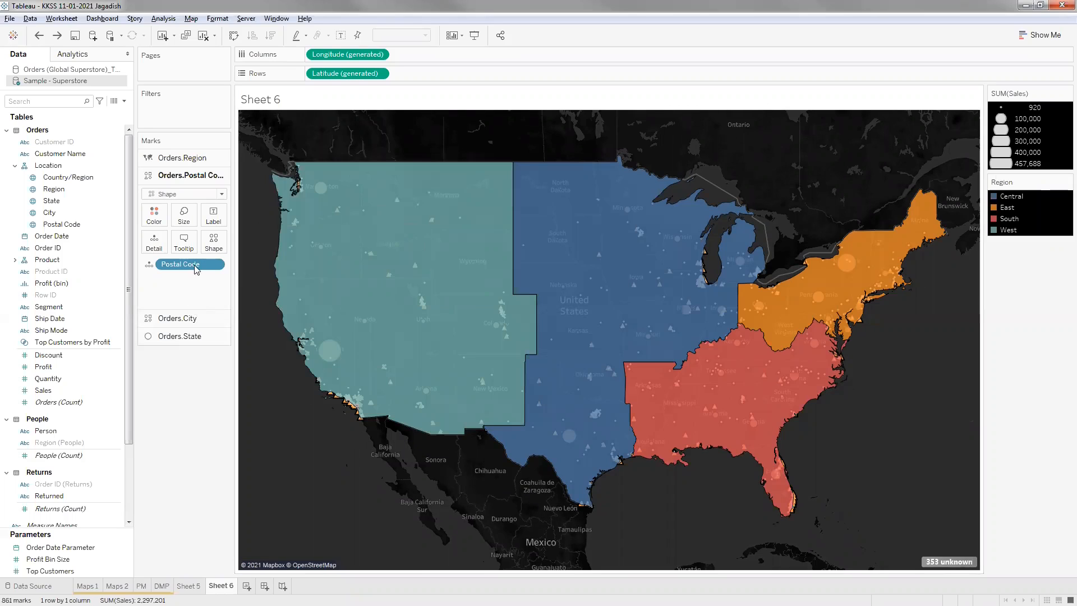
{"action": "key", "text": "ctrl+z"}
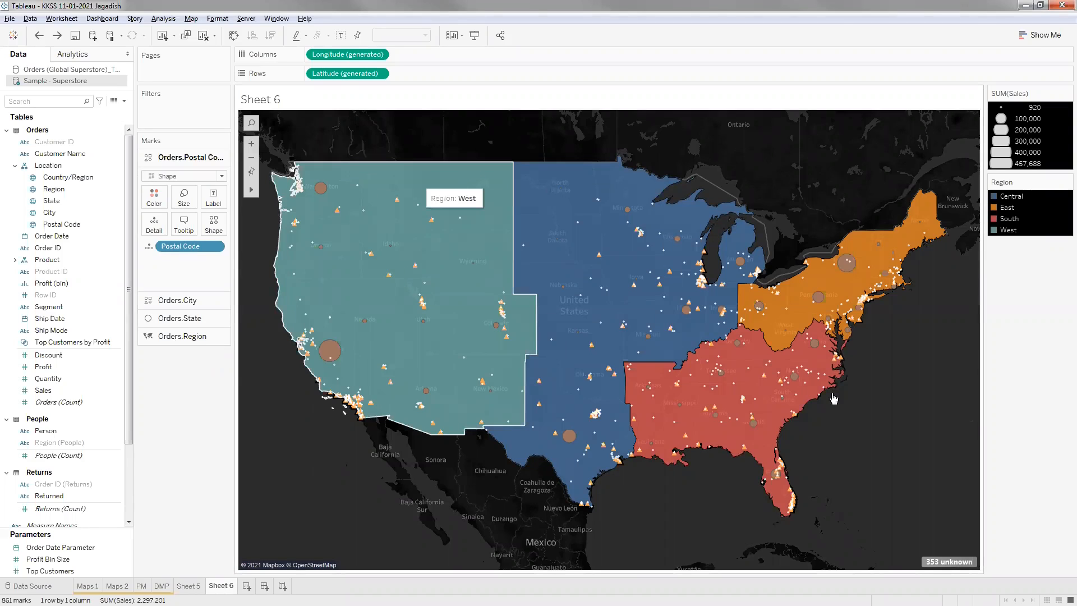
Try to disable selection for the Region layer.
{"action": "left_click", "coordinate": [222, 337]}
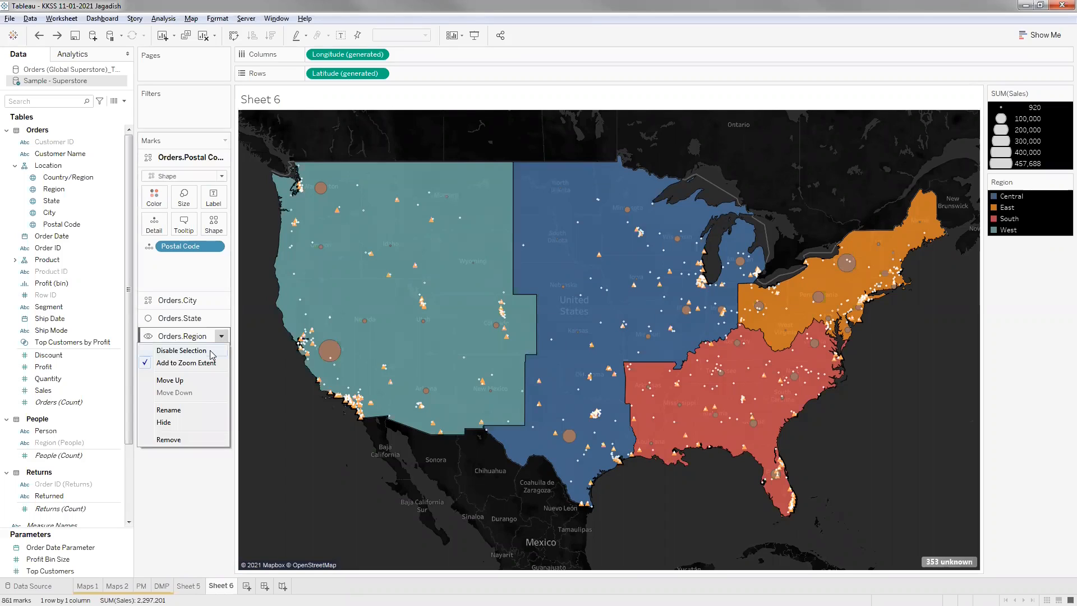
{"action": "left_click", "coordinate": [211, 350]}
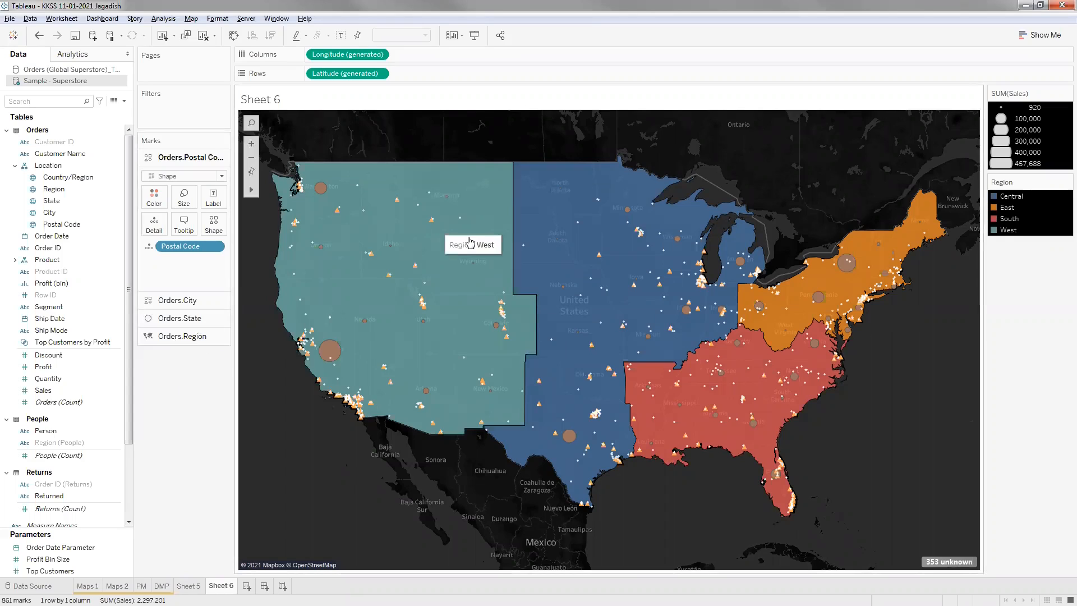
{"action": "right_click", "coordinate": [199, 337]}
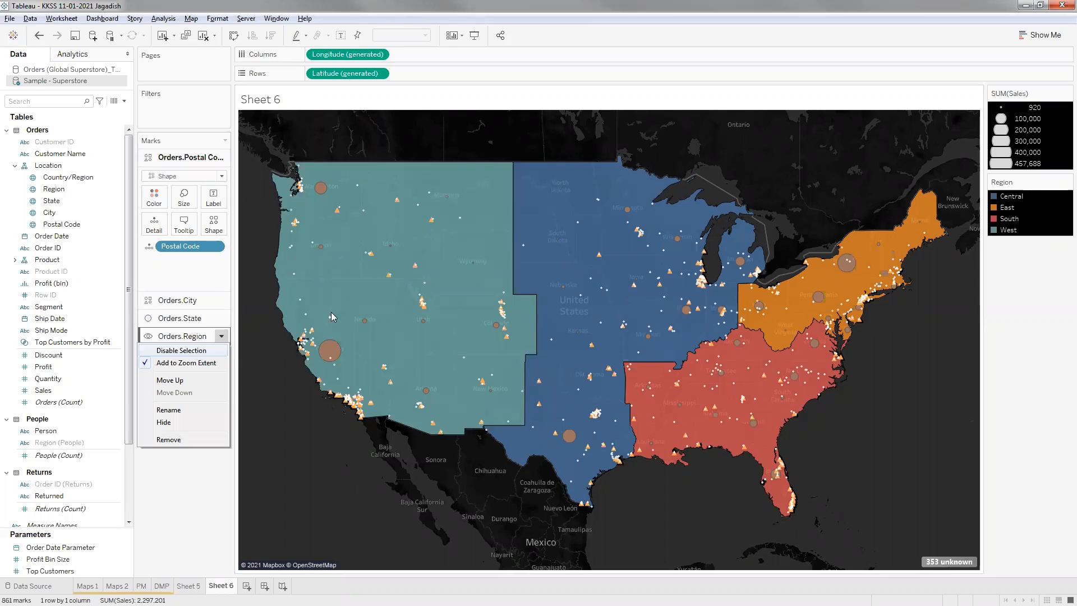
{"action": "left_click", "coordinate": [401, 327]}
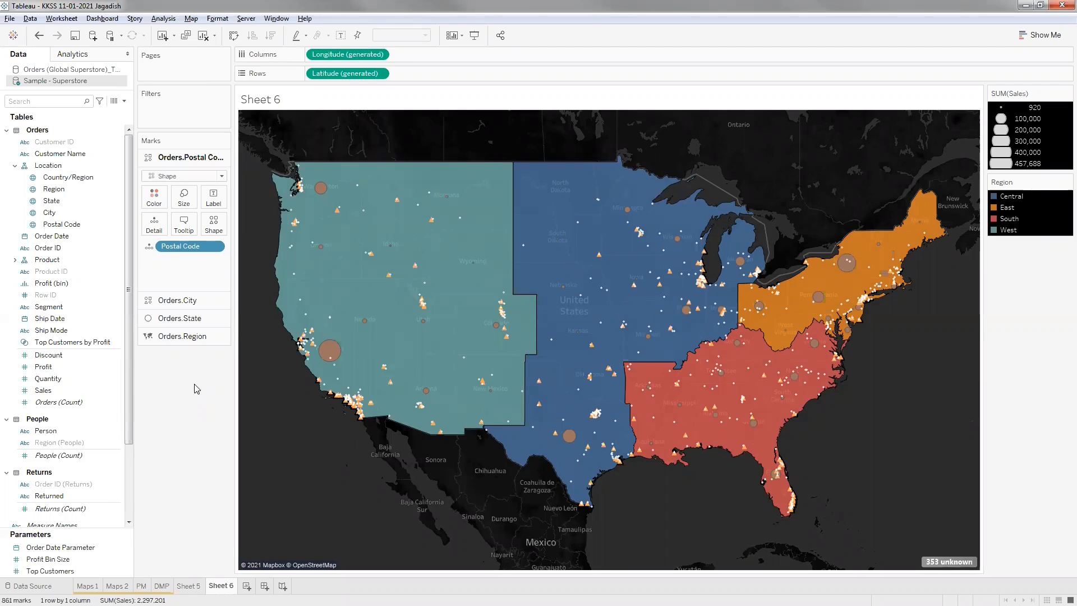
Switch the Region layer's visibility off and on again, and do the same for the State layer.
{"action": "left_click", "coordinate": [148, 336]}
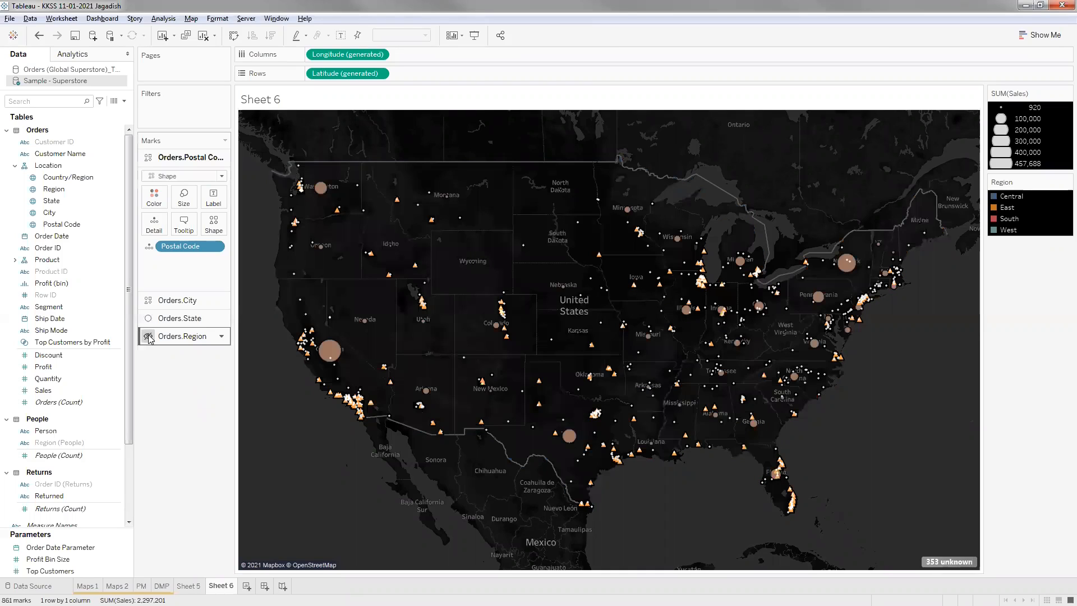
{"action": "left_click", "coordinate": [149, 337]}
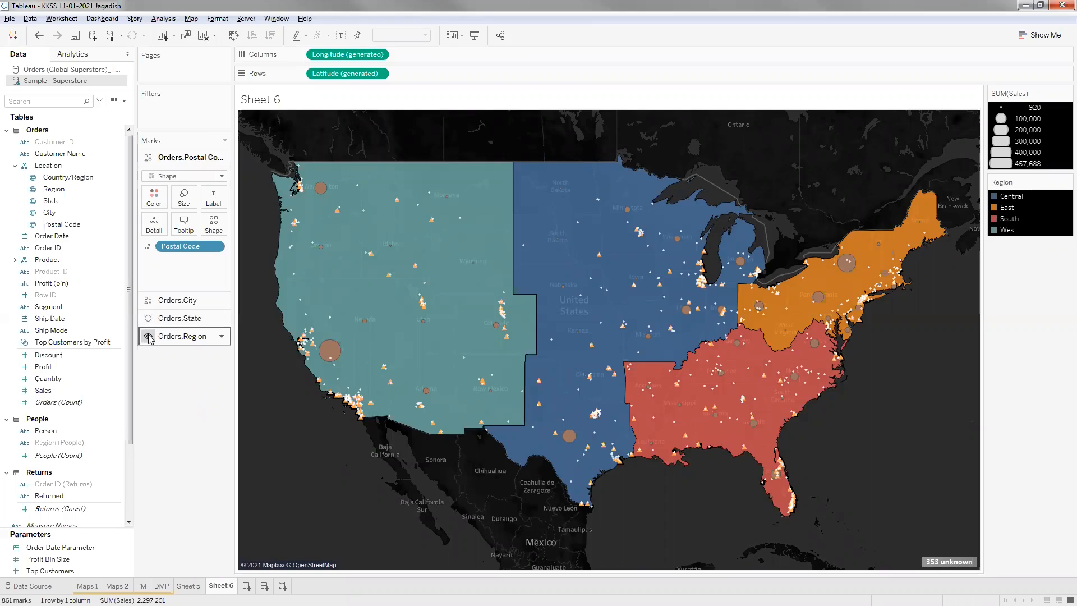
{"action": "left_click", "coordinate": [221, 338]}
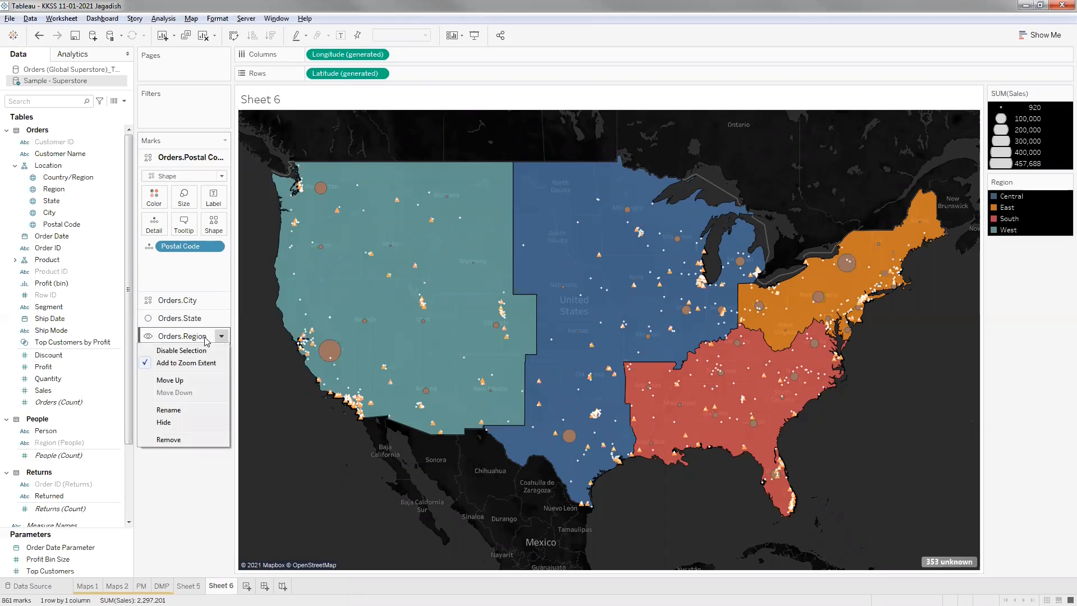
{"action": "left_click", "coordinate": [148, 340]}
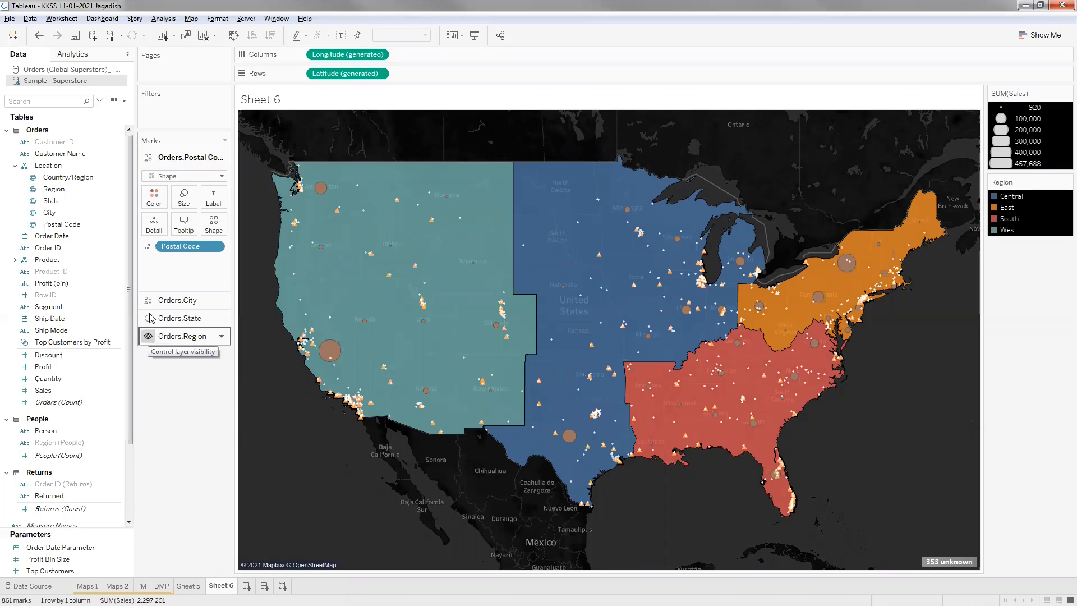
{"action": "left_click", "coordinate": [149, 319]}
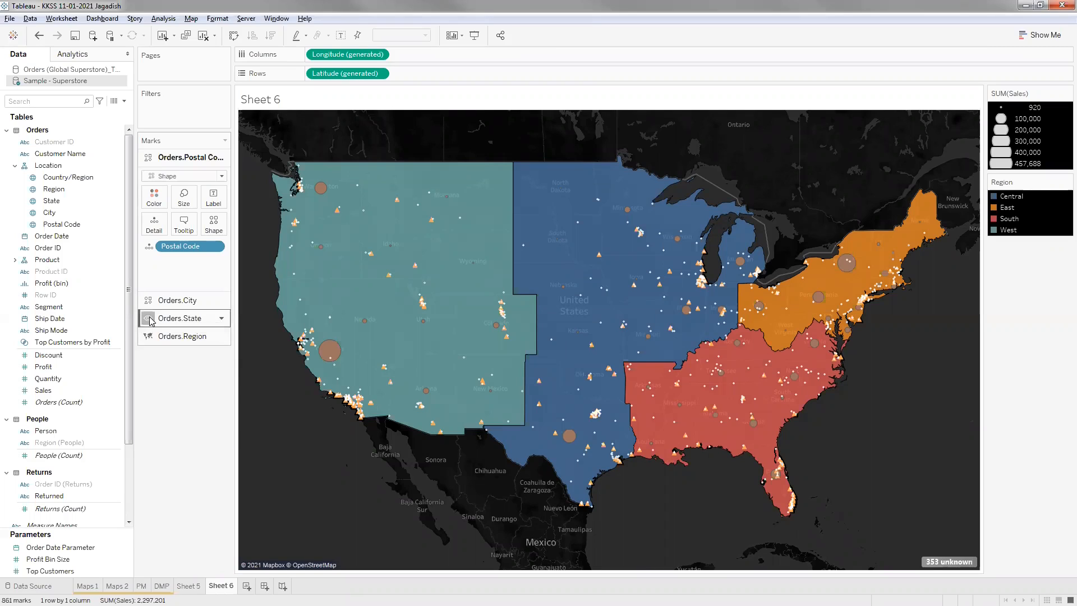
{"action": "left_click", "coordinate": [149, 320]}
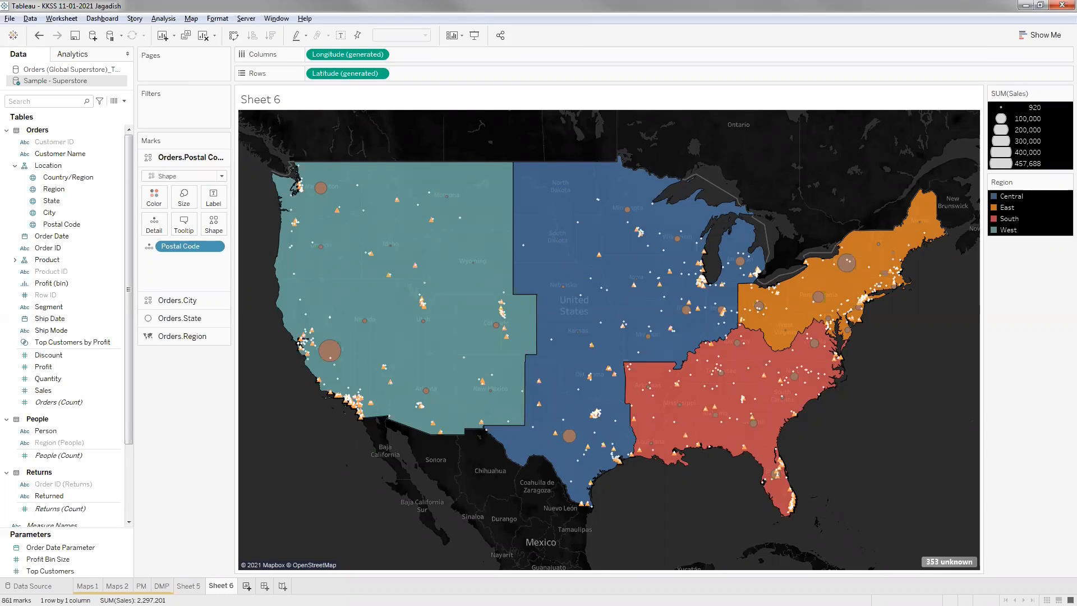
Add a new worksheet after Sheet 6.
{"action": "left_click", "coordinate": [247, 587]}
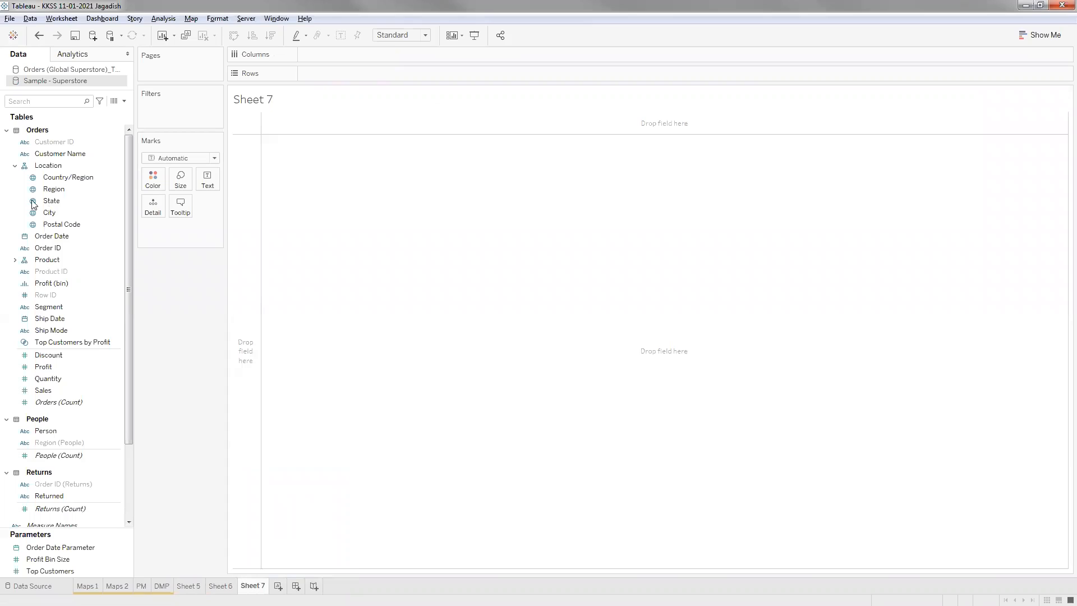
{"action": "left_click", "coordinate": [65, 236]}
{"action": "left_click_drag", "start_coordinate": [52, 240], "coordinate": [337, 56]}
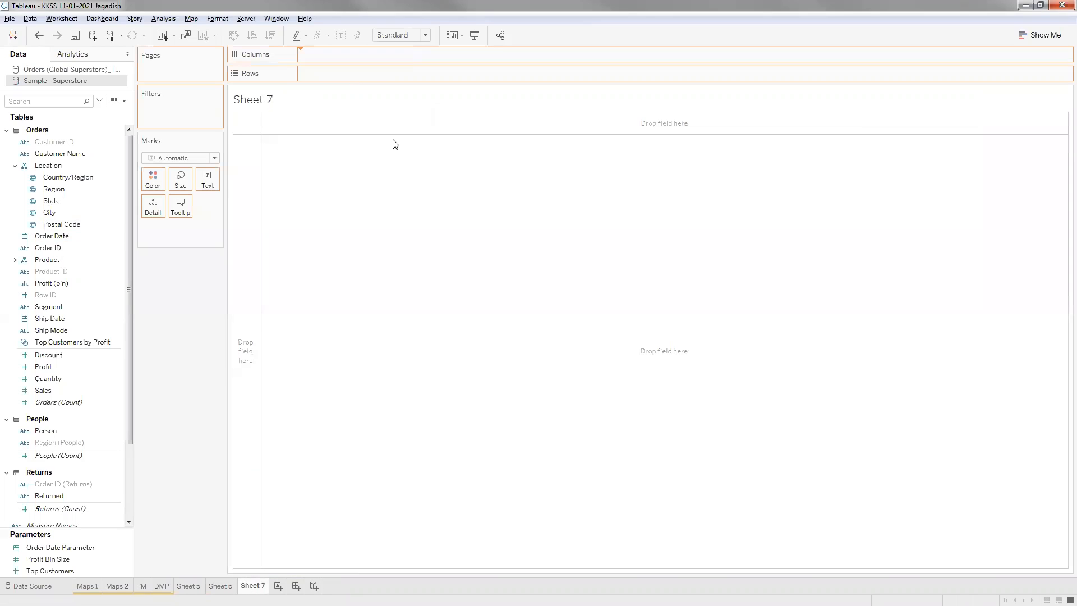
{"action": "left_click_drag", "start_coordinate": [365, 106], "coordinate": [510, 352]}
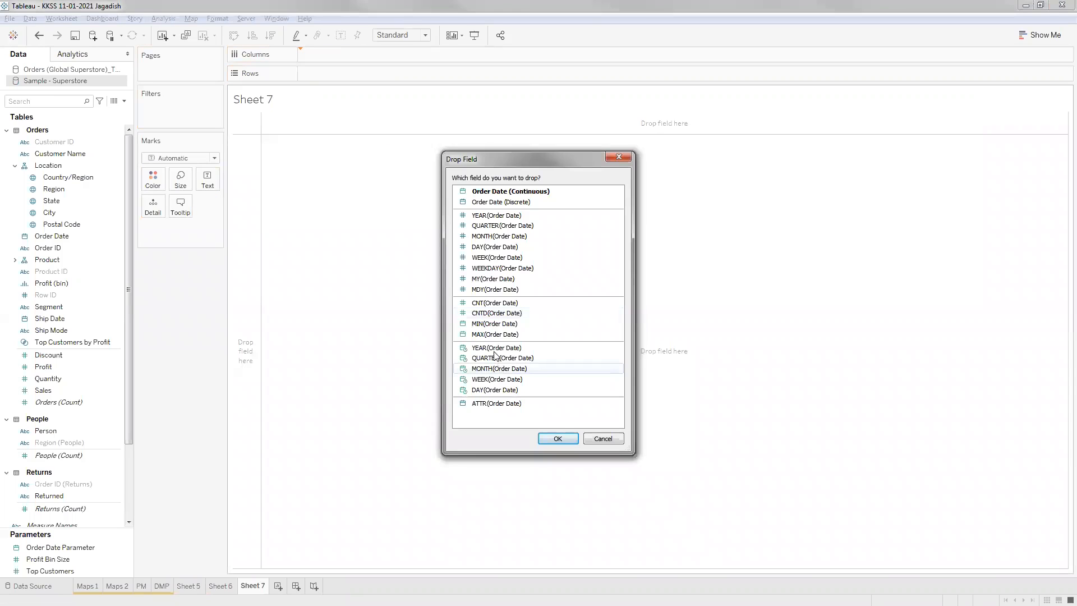
{"action": "left_click", "coordinate": [498, 380]}
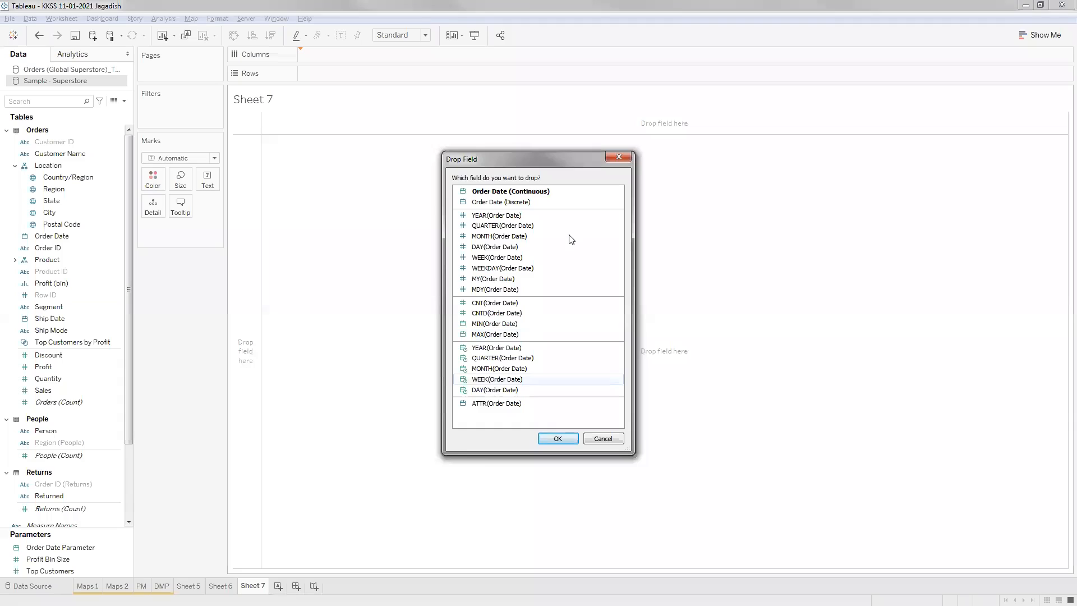
{"action": "left_click", "coordinate": [618, 159]}
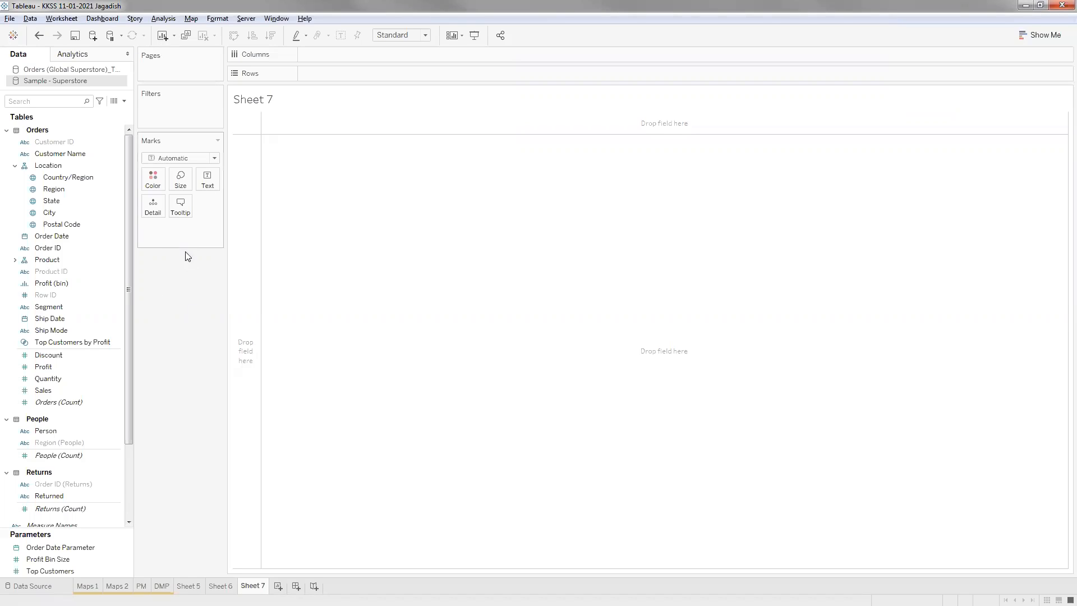
Place Order Date on Columns as the continuous MONTH(Order Date).
{"action": "left_click", "coordinate": [82, 236]}
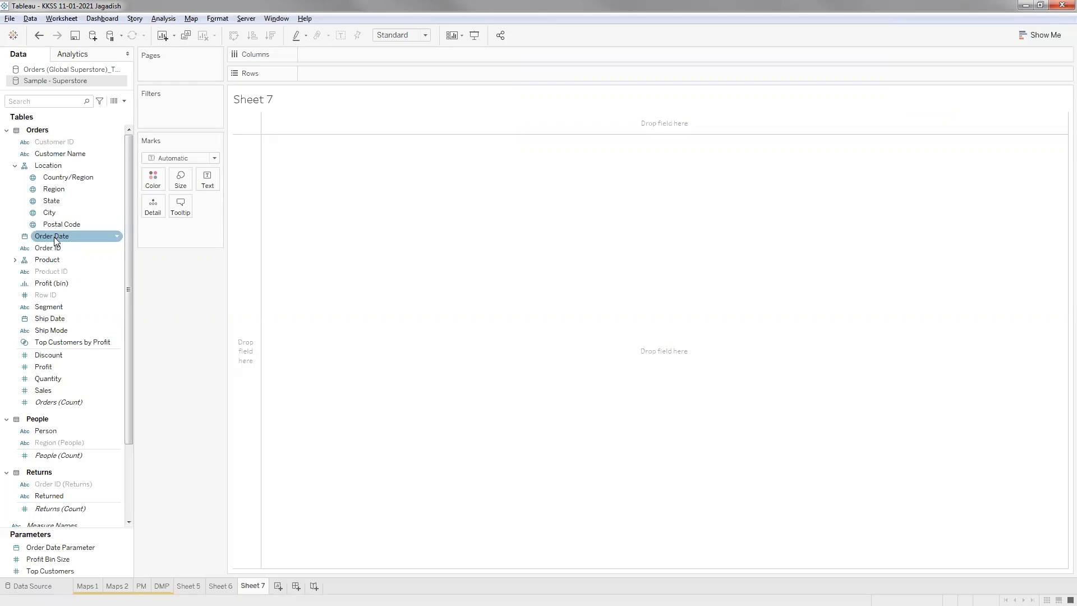
{"action": "mouse_move", "coordinate": [54, 240]}
{"action": "left_mouse_down"}
{"action": "mouse_move", "coordinate": [104, 222]}
{"action": "mouse_move", "coordinate": [359, 55]}
{"action": "left_mouse_up"}
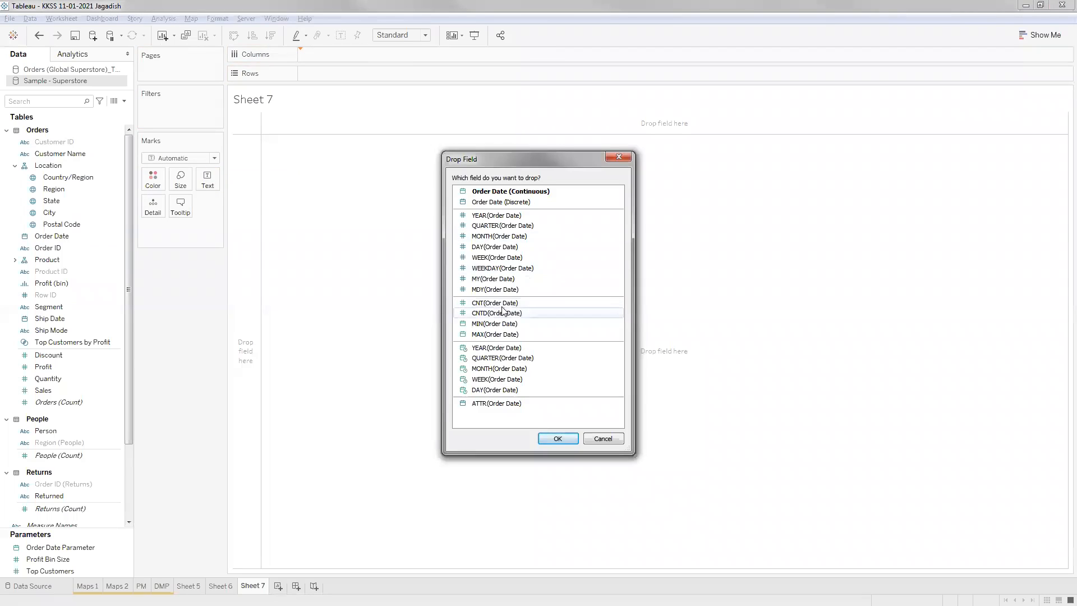
{"action": "left_click", "coordinate": [499, 369]}
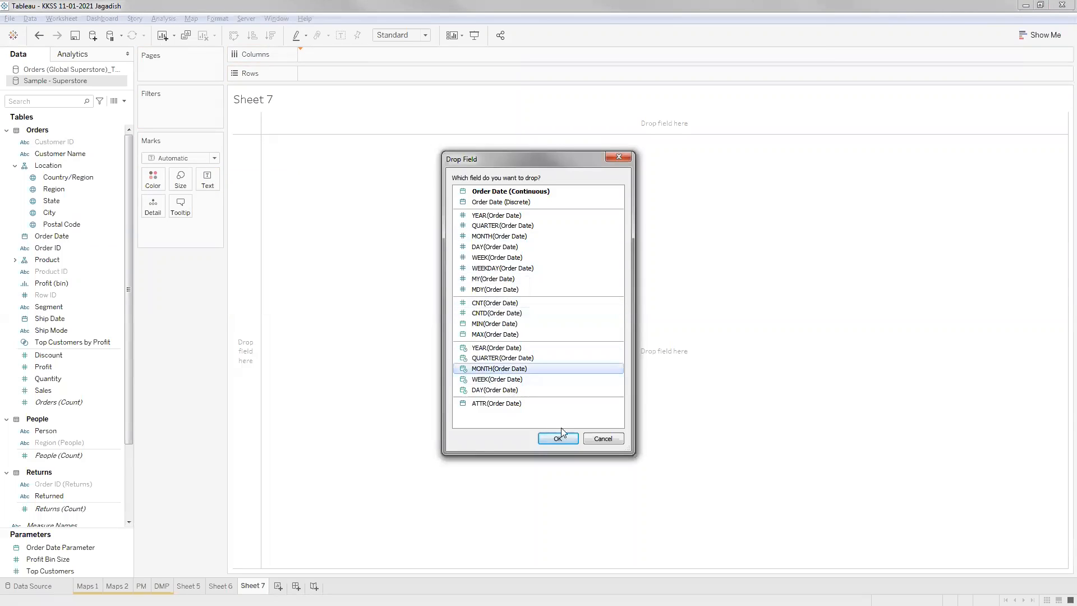
{"action": "left_click", "coordinate": [558, 438]}
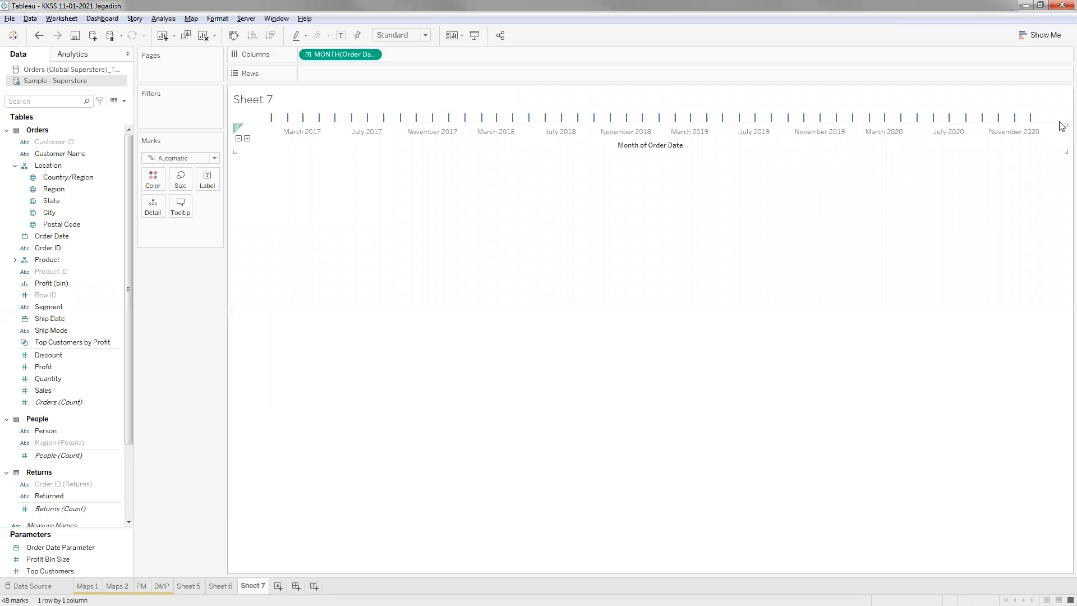
{"action": "mouse_move", "coordinate": [1032, 121]}
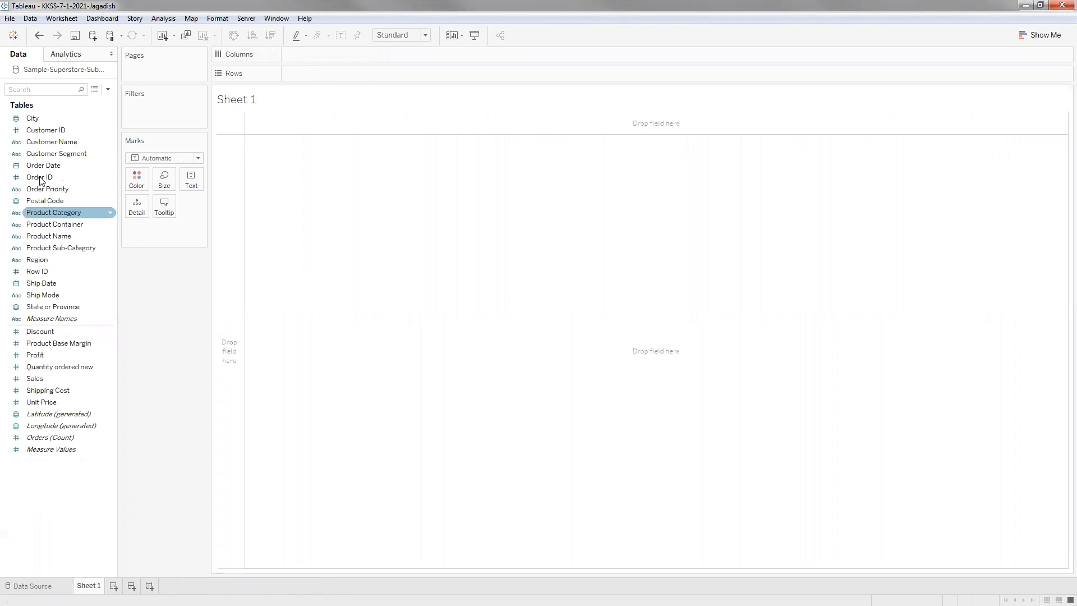
In the KKSS-7-1-2021 workbook, place Order Date on Columns of Sheet 1 as continuous MONTH(Order Date) and inspect the last month's mark.
{"action": "left_click_drag", "start_coordinate": [42, 167], "coordinate": [531, 396]}
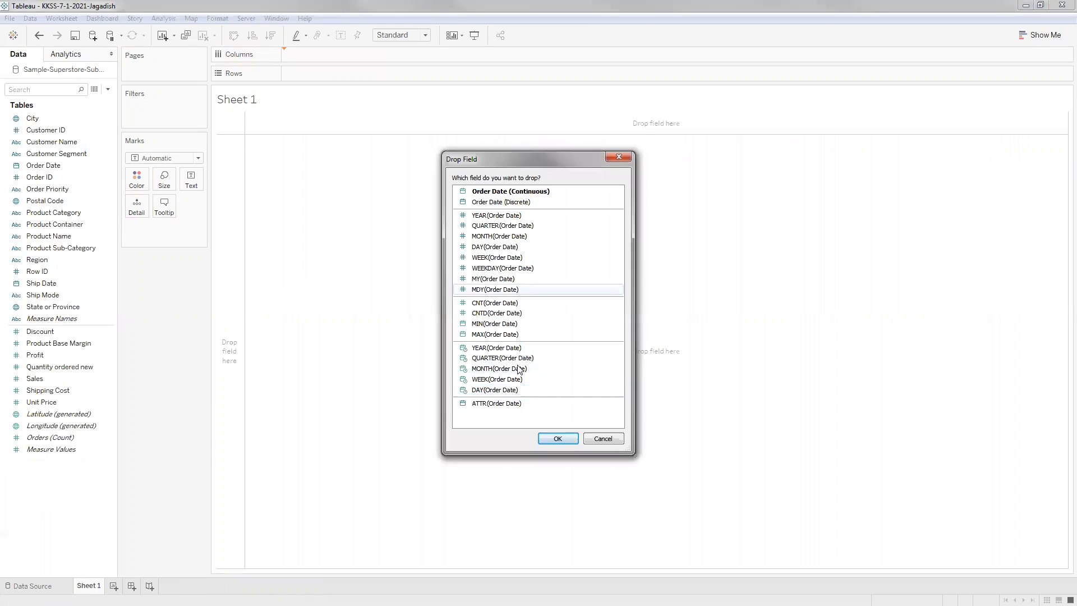
{"action": "left_click", "coordinate": [572, 435]}
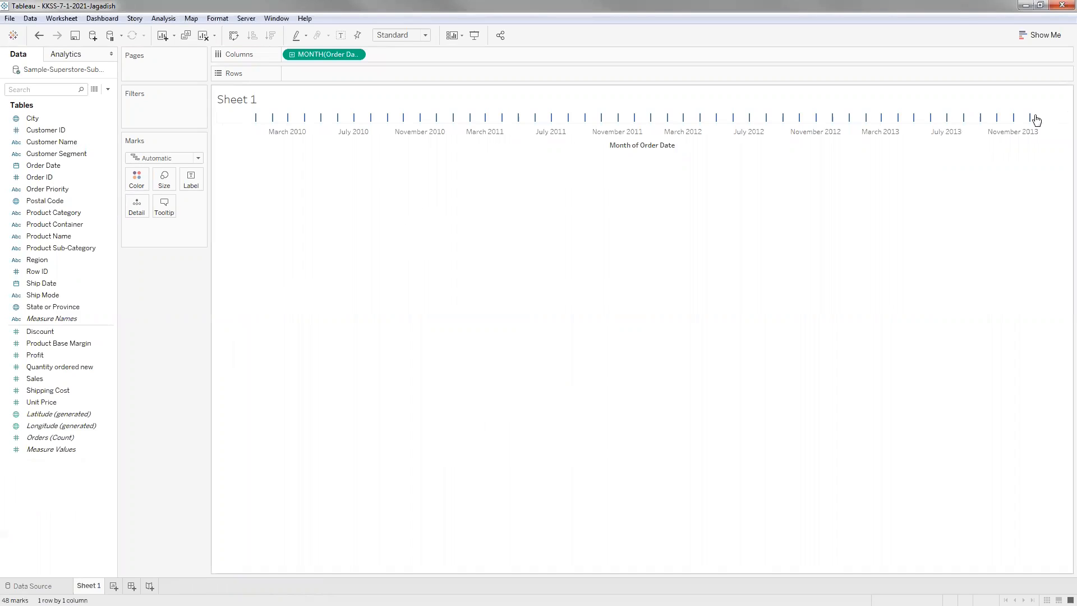
{"action": "mouse_move", "coordinate": [1032, 122]}
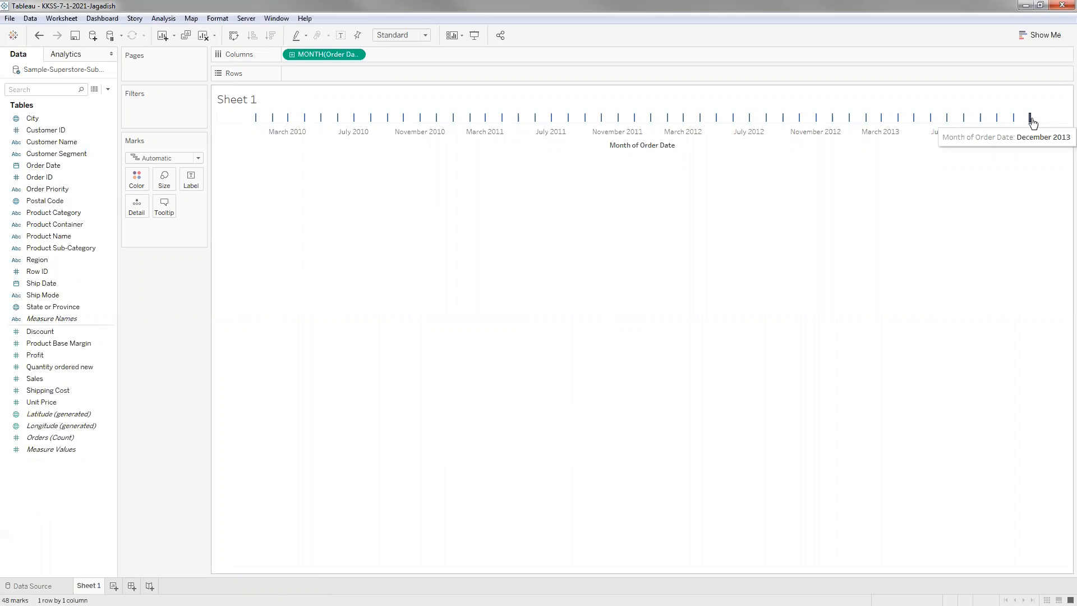
{"action": "left_click", "coordinate": [1032, 122]}
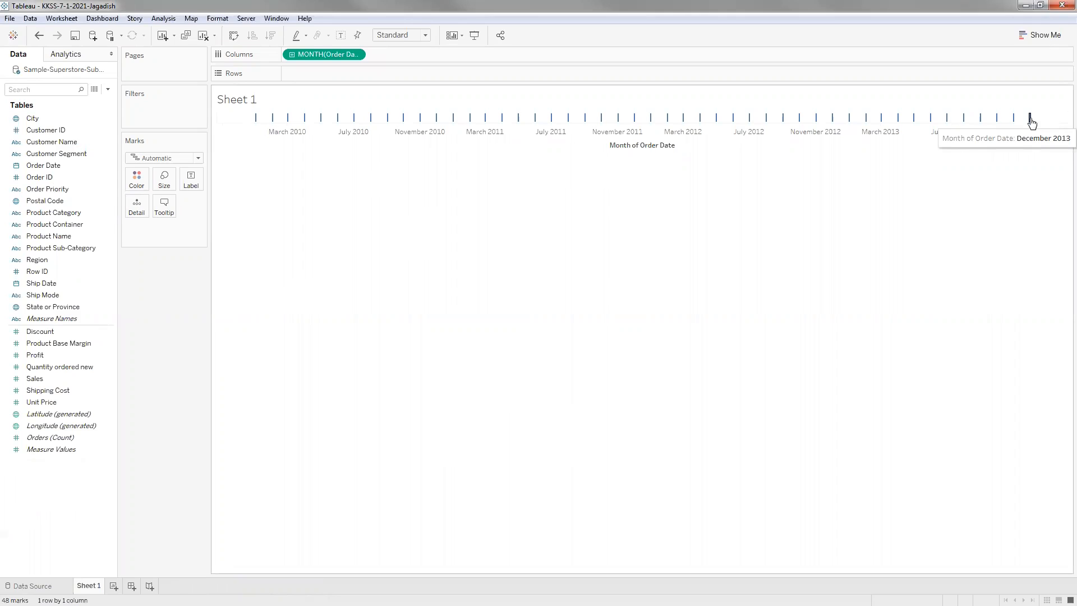
{"action": "left_click", "coordinate": [355, 55]}
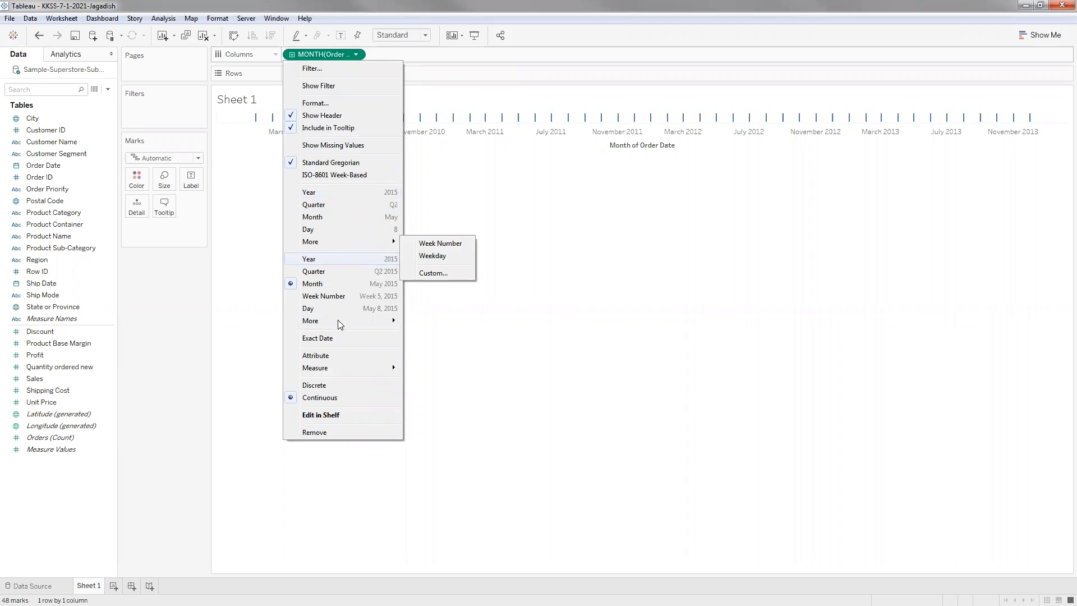
{"action": "mouse_move", "coordinate": [338, 321]}
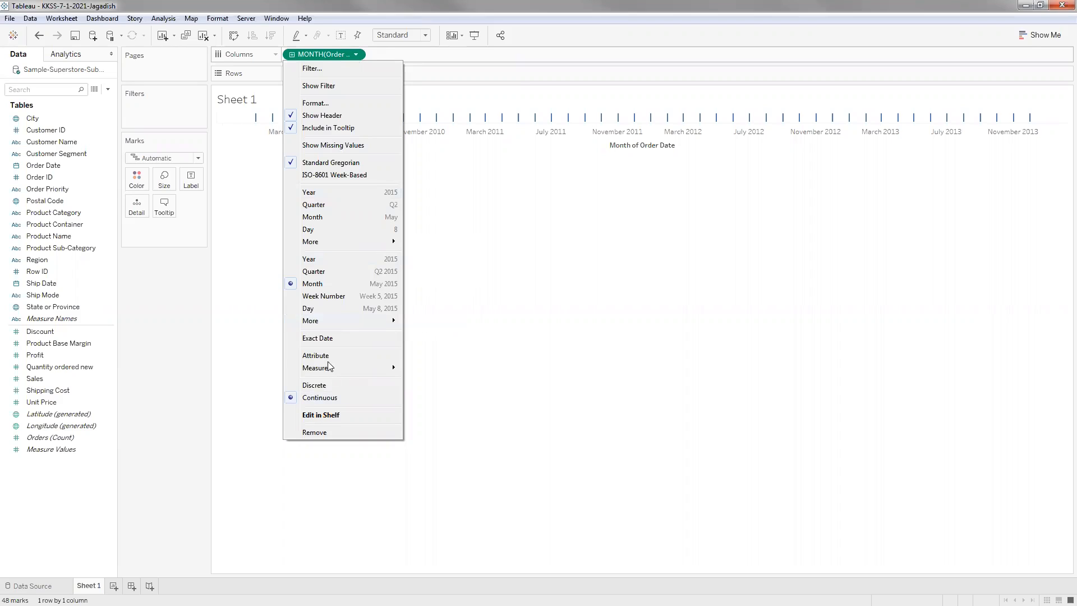
{"action": "left_click", "coordinate": [179, 352]}
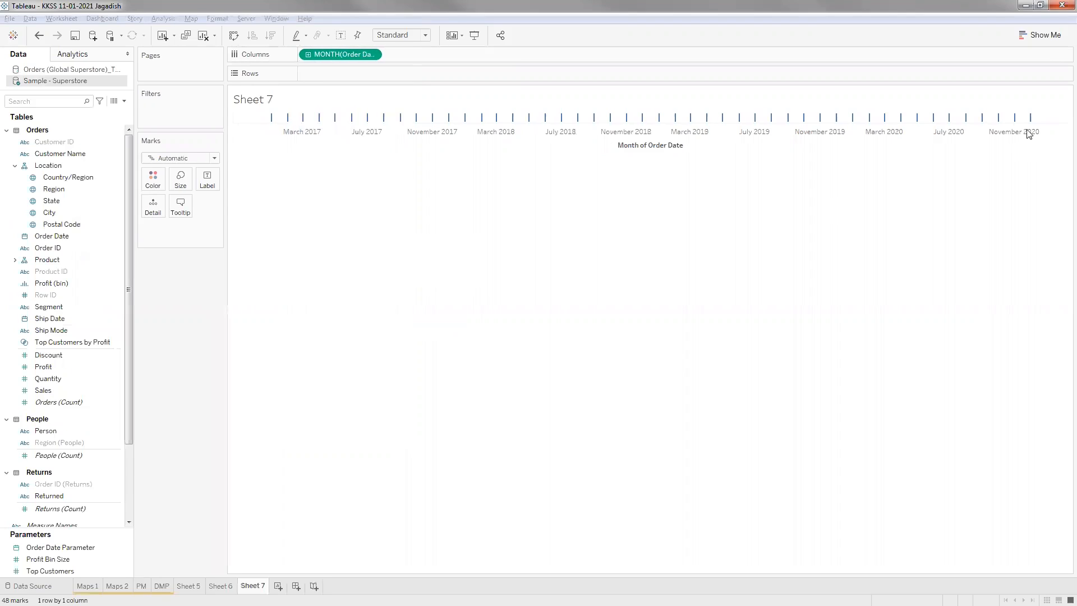
Review the Extend Date Range options for MONTH(Order Date), including the custom length and unit of time, and close them without changes.
{"action": "left_click", "coordinate": [372, 55]}
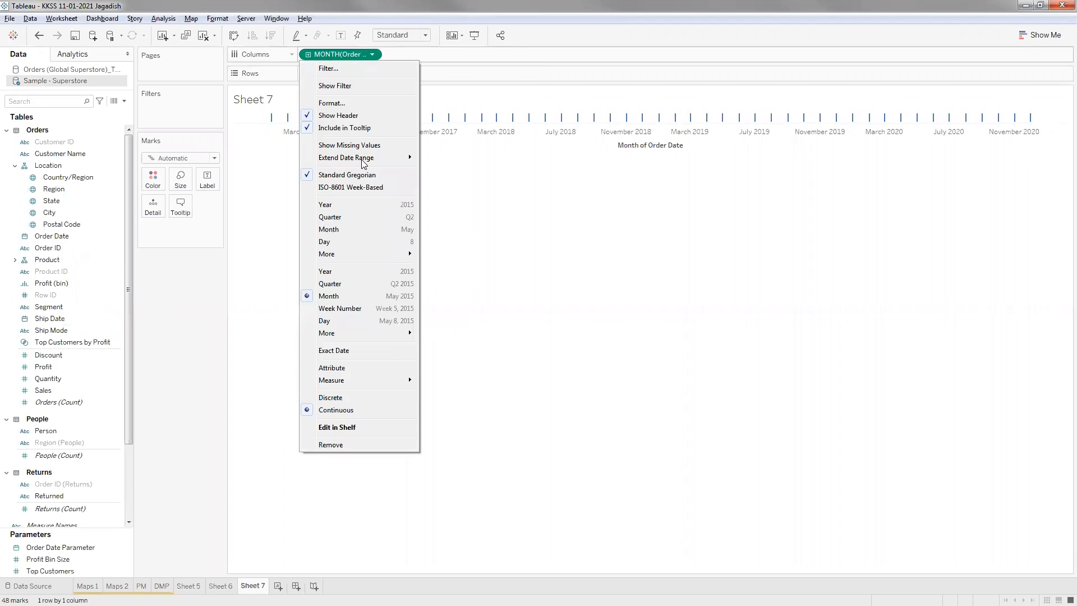
{"action": "mouse_move", "coordinate": [361, 164]}
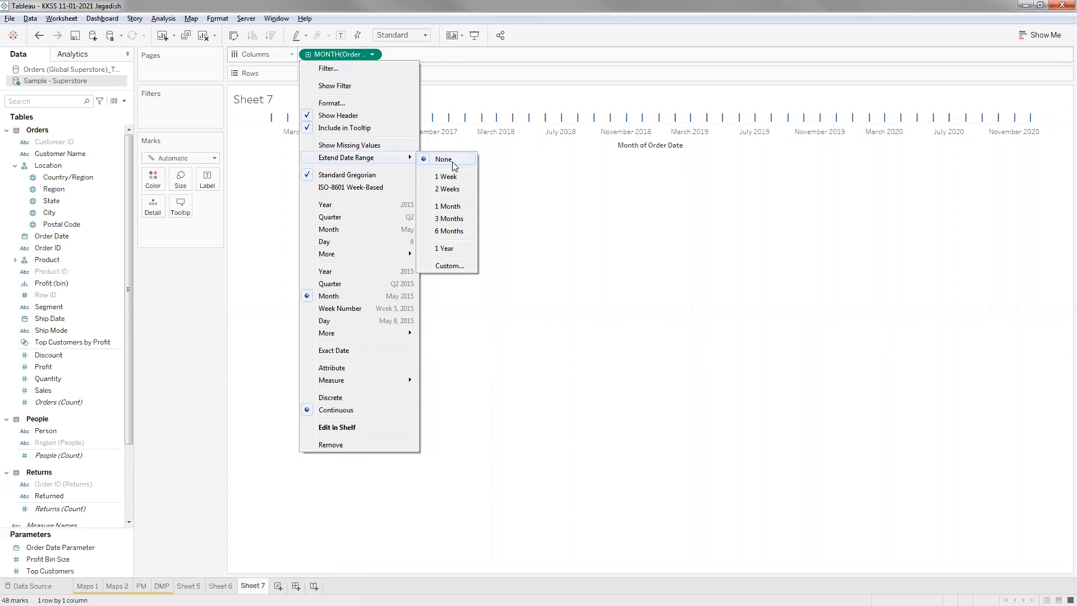
{"action": "left_click", "coordinate": [451, 263]}
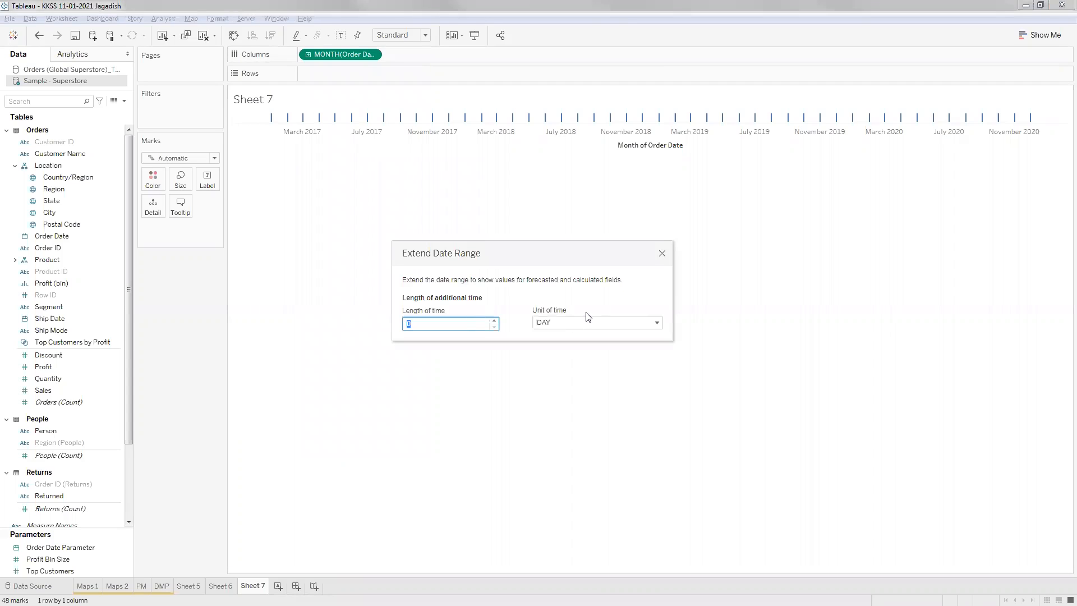
{"action": "left_click", "coordinate": [660, 255]}
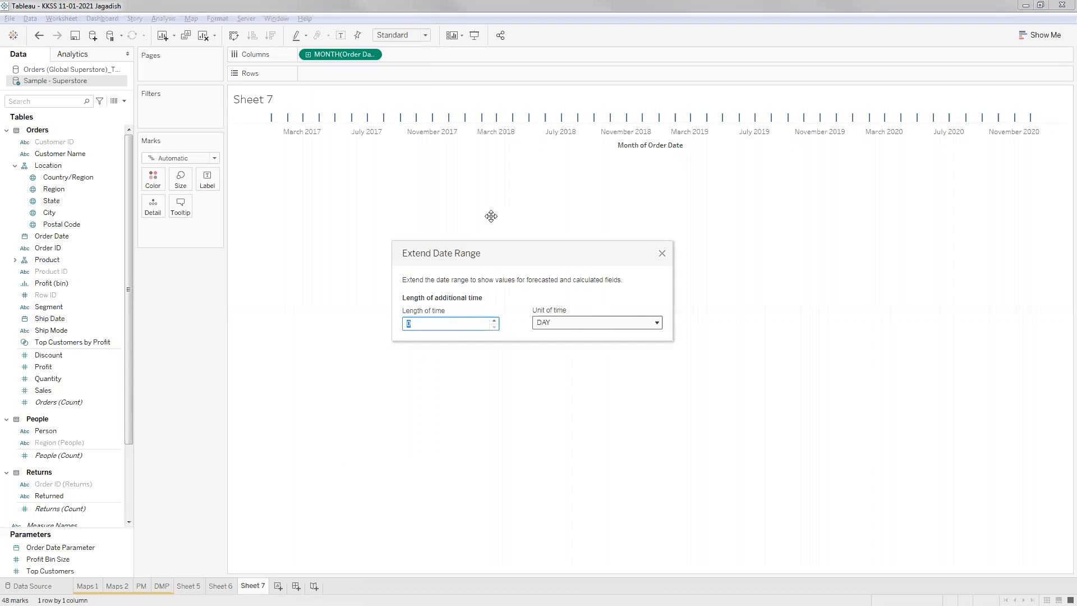
Extend the date range of MONTH(Order Date) on Columns by 6 months.
{"action": "left_click", "coordinate": [373, 55]}
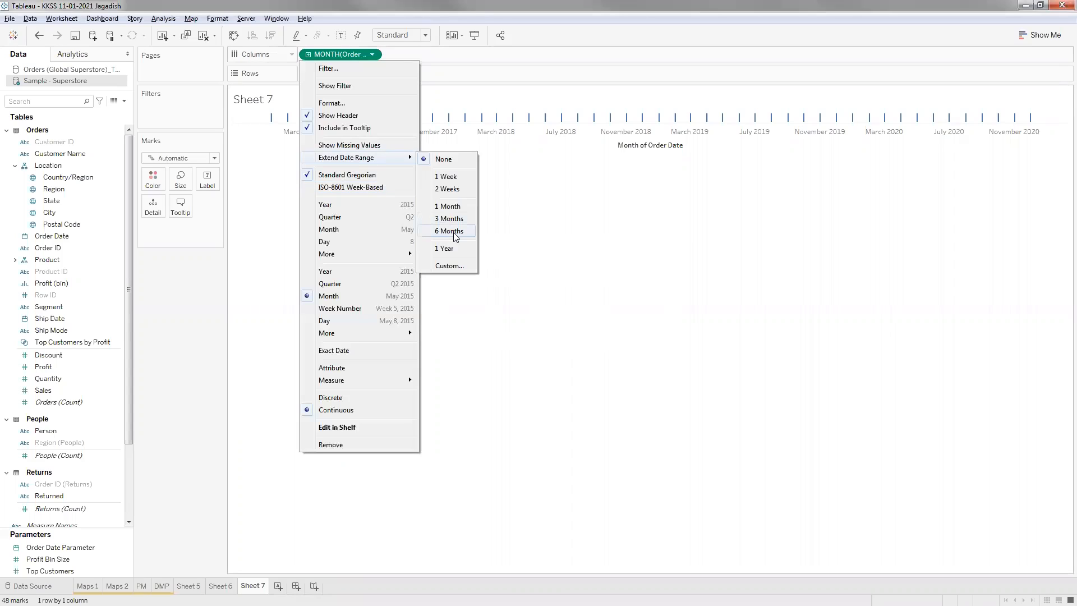
{"action": "left_click", "coordinate": [451, 232]}
Inspect the month marks from December 2020 to the end of the extended axis.
{"action": "mouse_move", "coordinate": [1031, 118]}
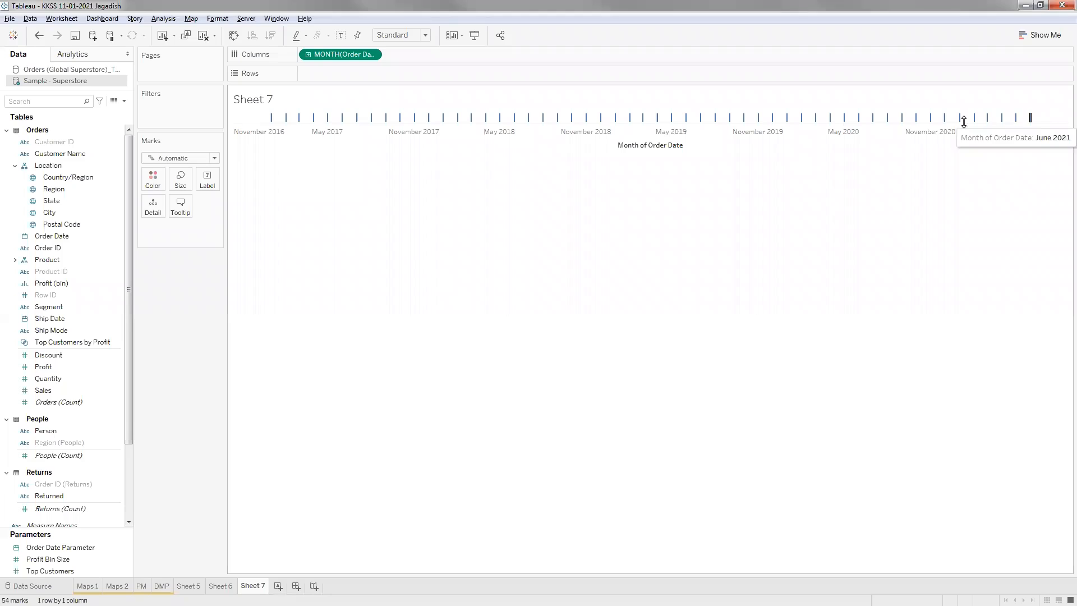
{"action": "mouse_move", "coordinate": [960, 120]}
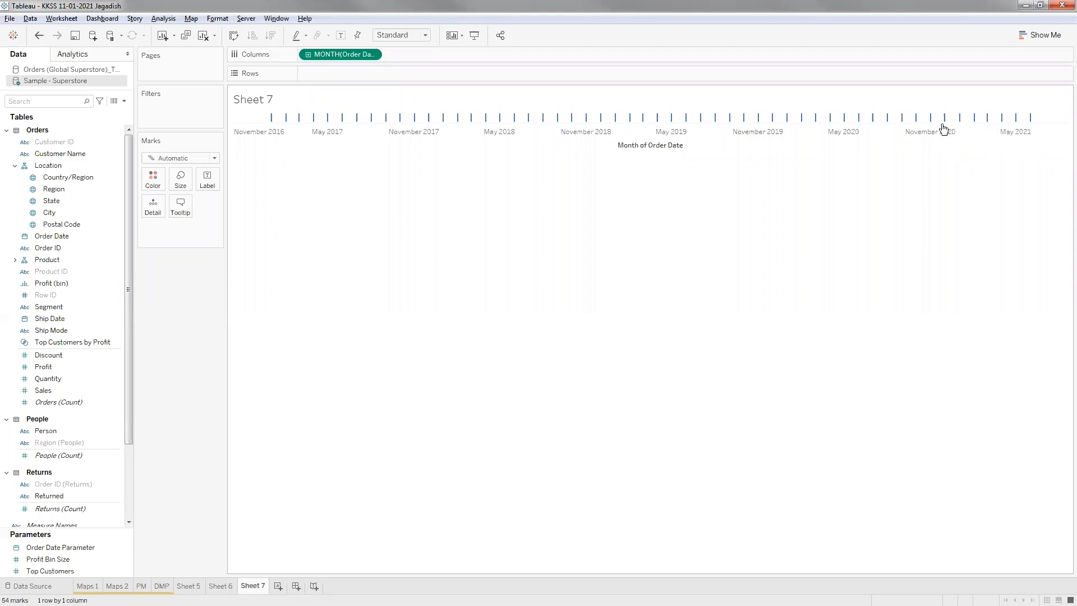
{"action": "left_click", "coordinate": [949, 120]}
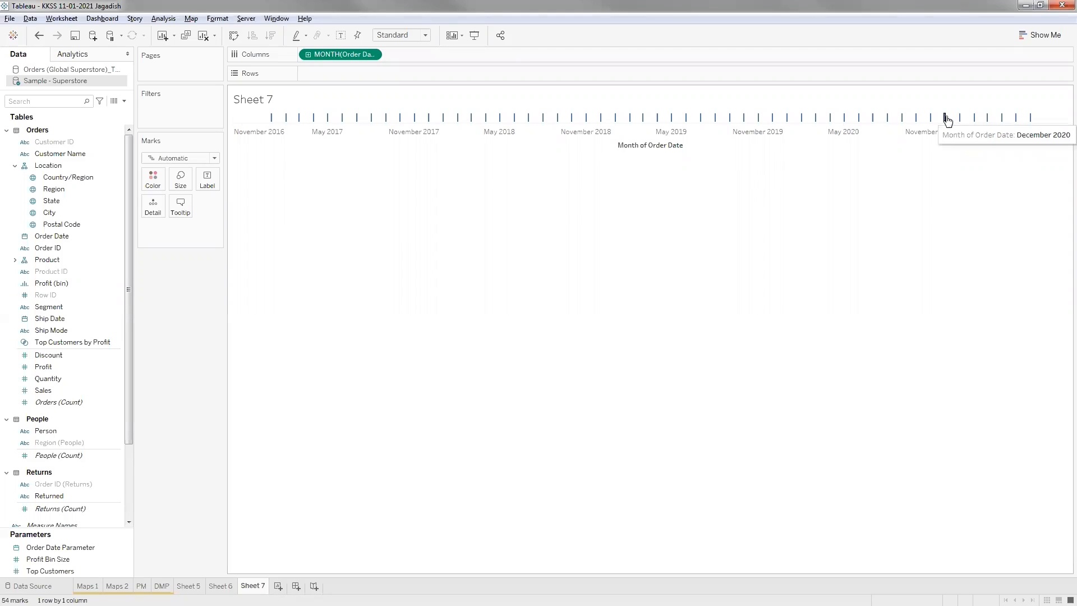
{"action": "left_click", "coordinate": [1017, 119]}
{"action": "mouse_move", "coordinate": [1028, 121]}
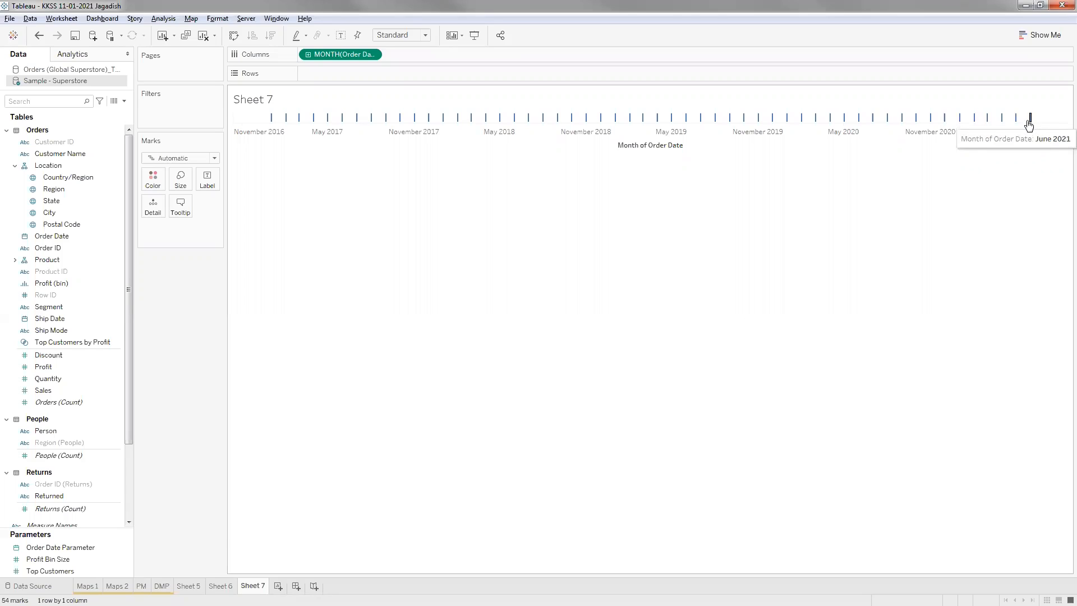
{"action": "mouse_move", "coordinate": [962, 123]}
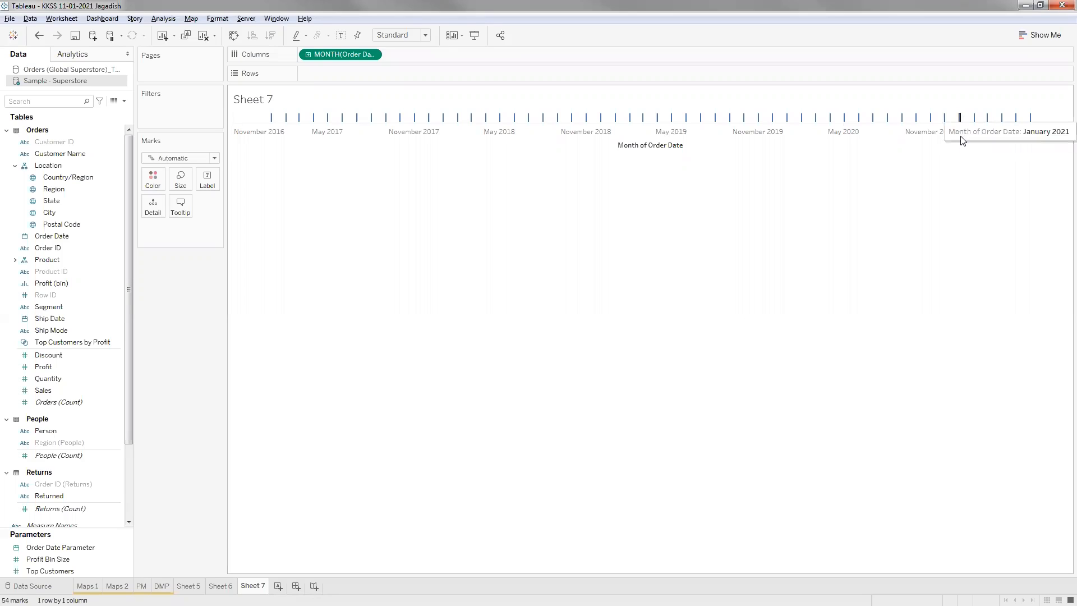
{"action": "mouse_move", "coordinate": [959, 123]}
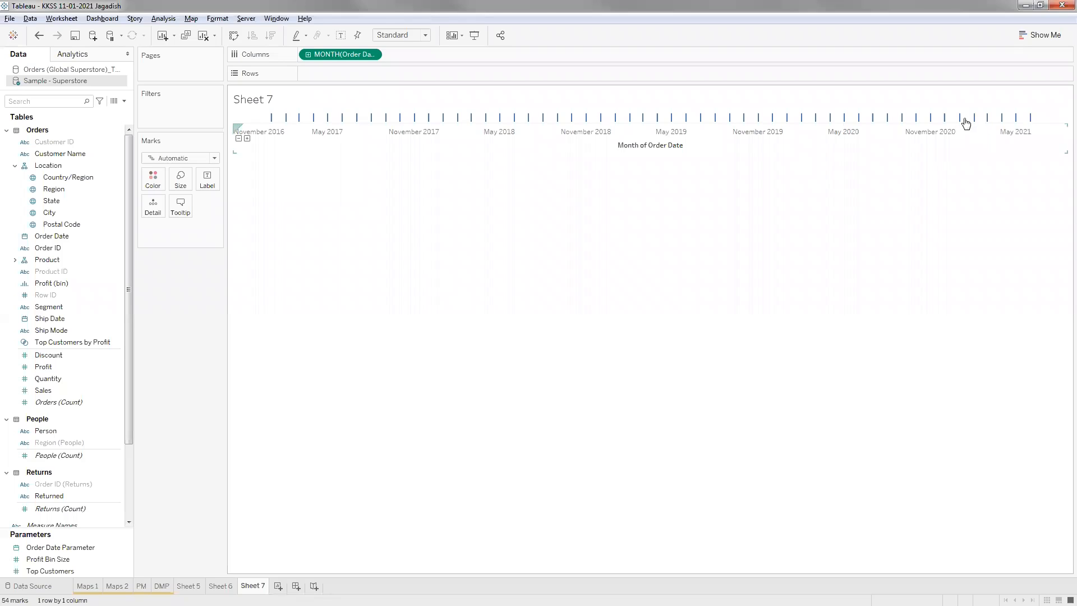
{"action": "left_click", "coordinate": [1030, 117]}
{"action": "left_click", "coordinate": [406, 242]}
{"action": "mouse_move", "coordinate": [1002, 119]}
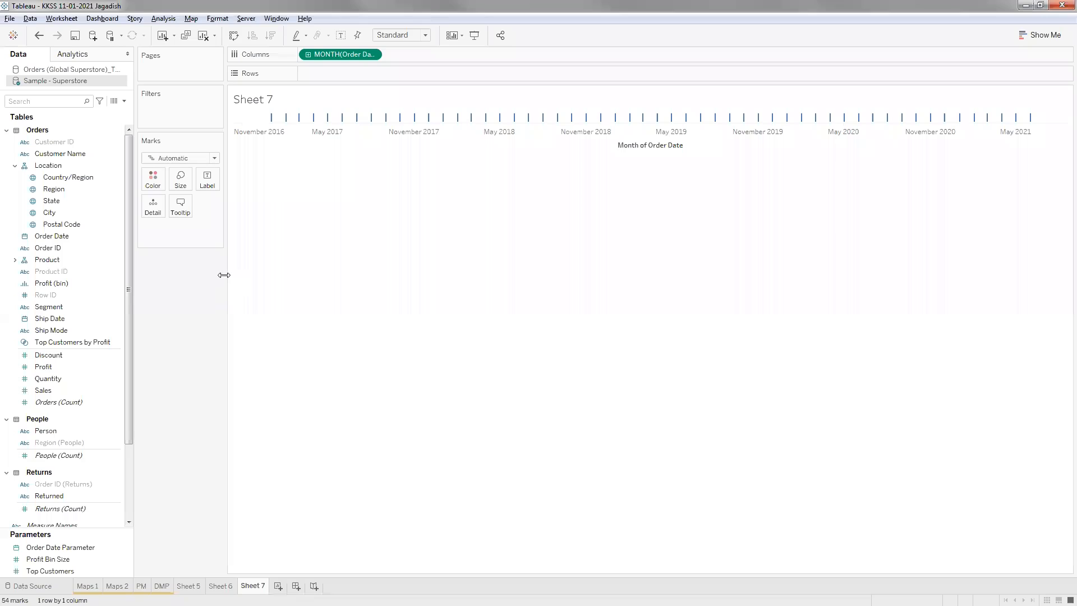
Add Sales to Rows as SUM(Sales) to plot sales by month.
{"action": "left_click", "coordinate": [371, 54]}
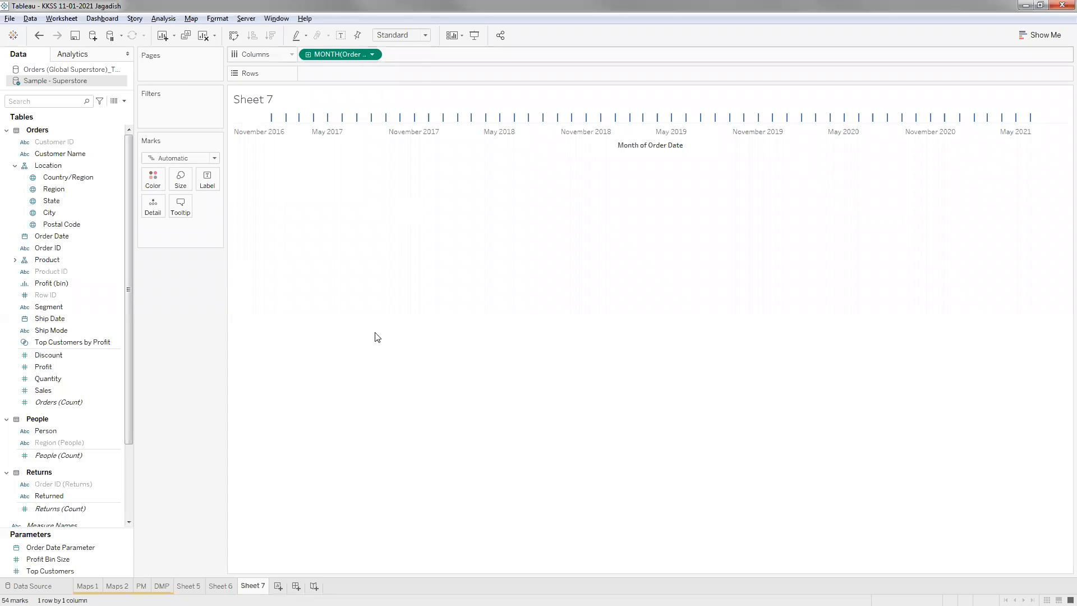
{"action": "left_click", "coordinate": [81, 384]}
{"action": "left_click_drag", "start_coordinate": [59, 391], "coordinate": [347, 74]}
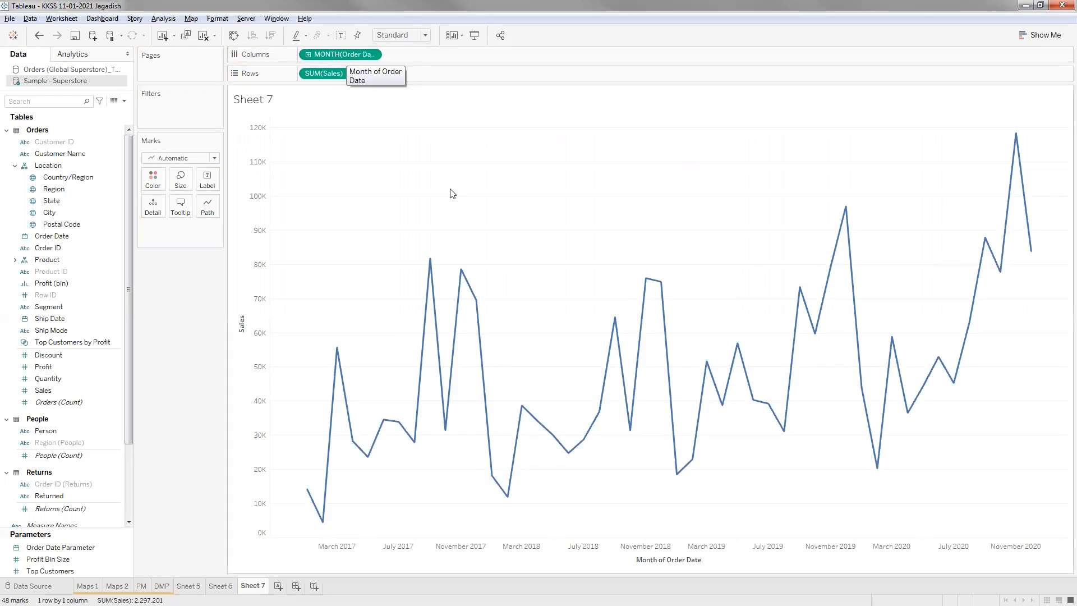
{"action": "mouse_move", "coordinate": [1044, 251]}
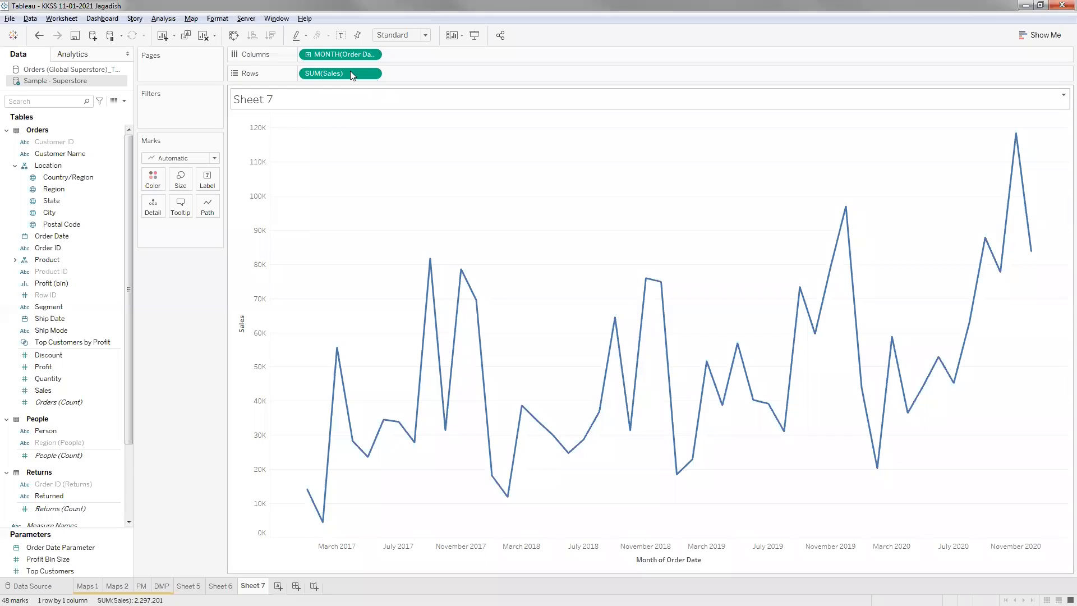
Duplicate SUM(Sales) on Rows and apply the Moving Average quick table calculation to the copy.
{"action": "left_click_drag", "start_coordinate": [341, 74], "coordinate": [454, 79]}
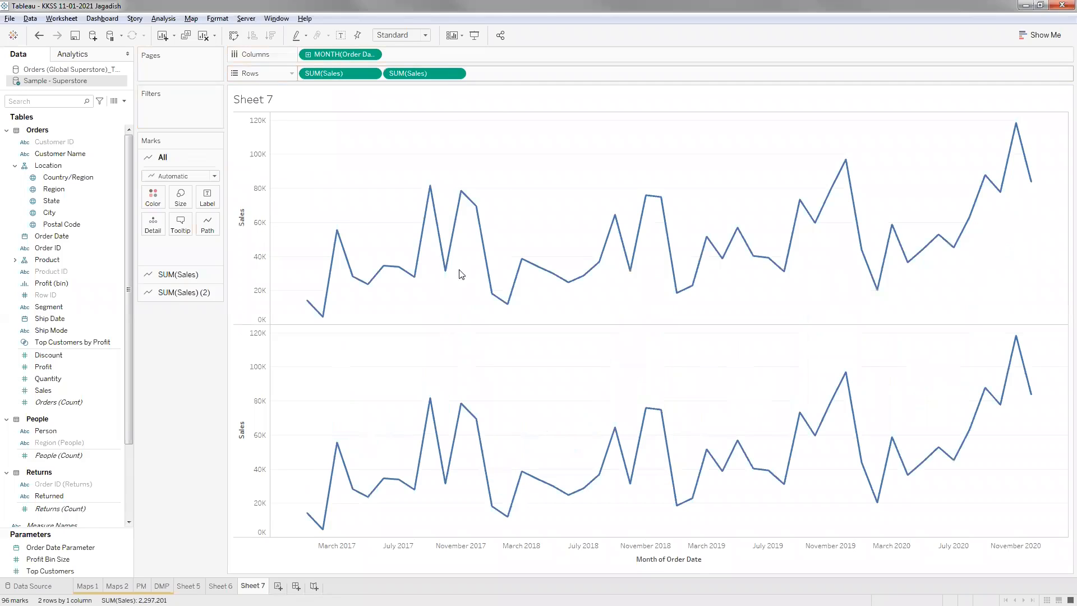
{"action": "left_click", "coordinate": [456, 73]}
{"action": "mouse_move", "coordinate": [442, 266]}
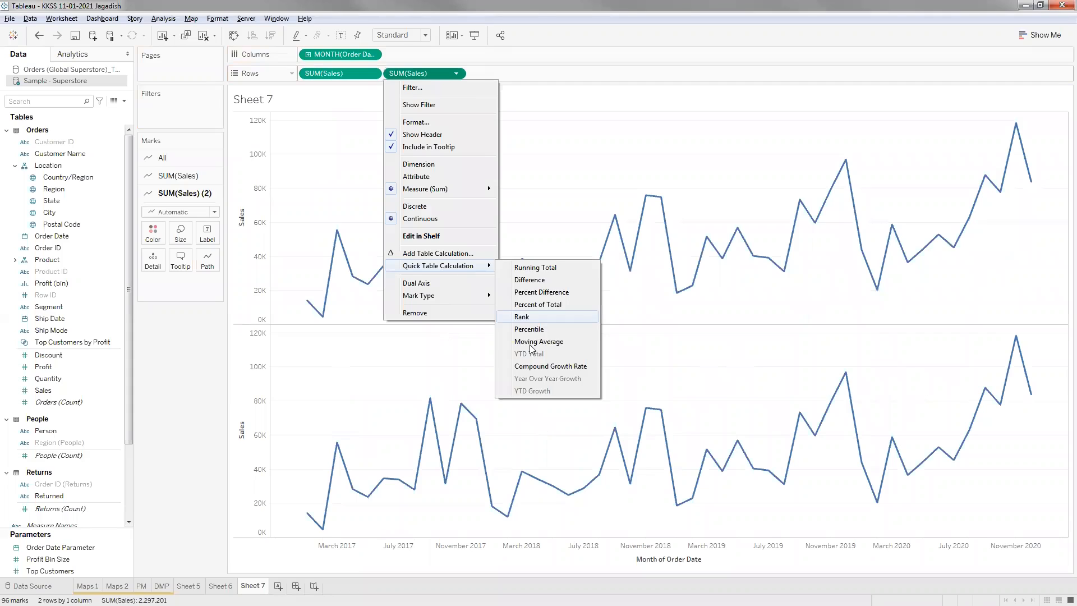
{"action": "left_click", "coordinate": [530, 343]}
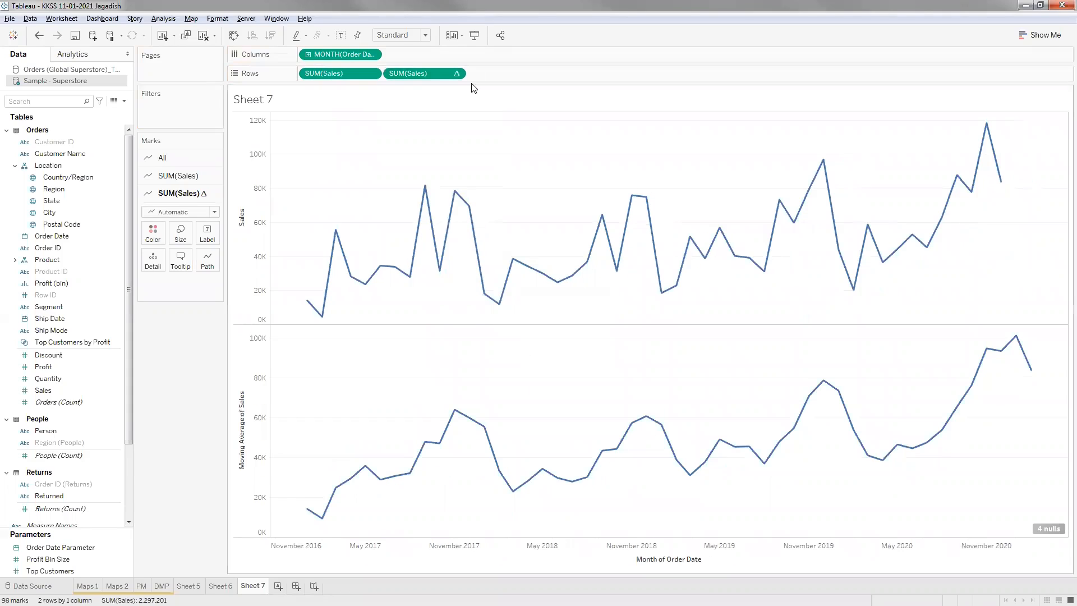
Review the moving average's previous and next value settings, and inspect the last mark on its line.
{"action": "left_click", "coordinate": [456, 73]}
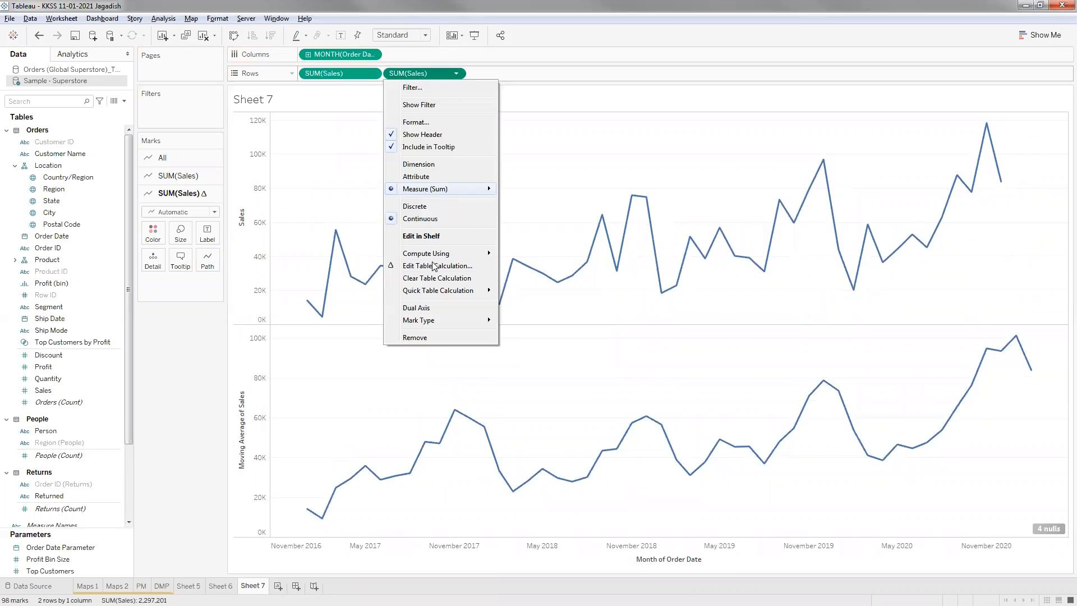
{"action": "left_click", "coordinate": [772, 222]}
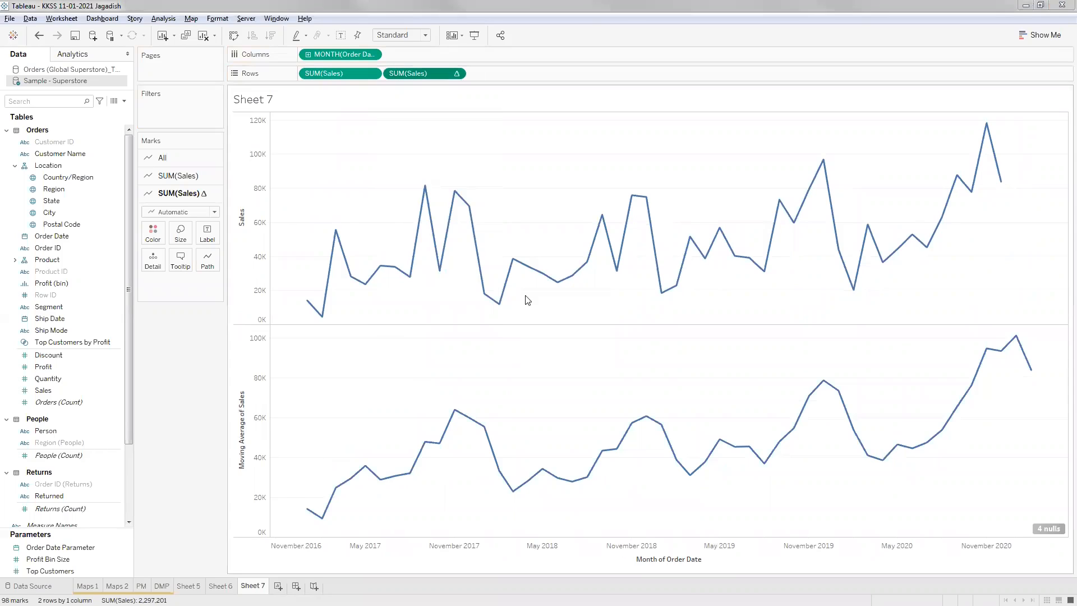
{"action": "left_click", "coordinate": [530, 254]}
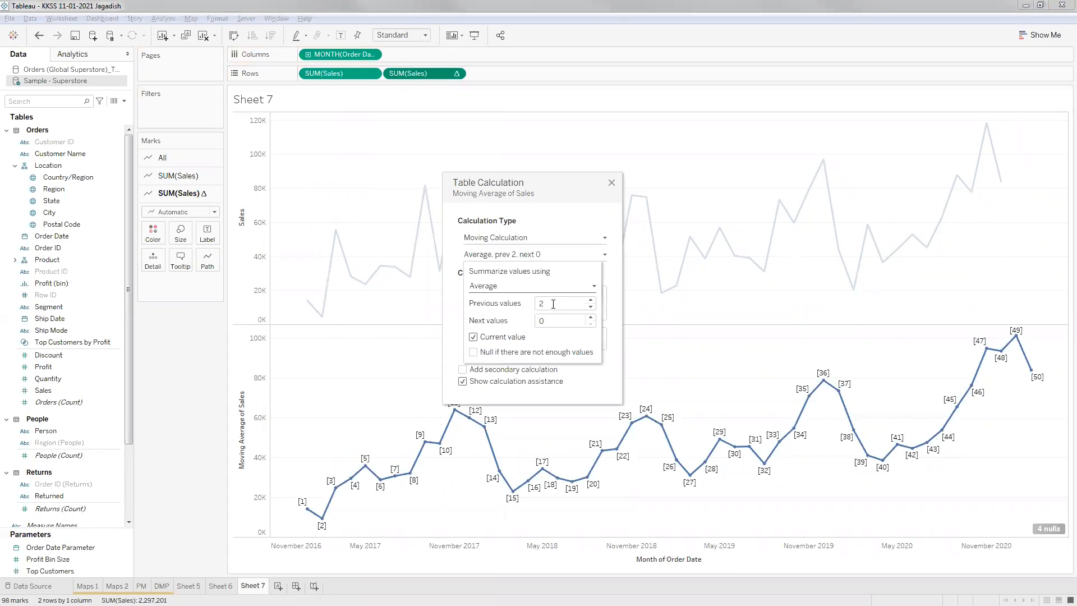
{"action": "left_click", "coordinate": [612, 183]}
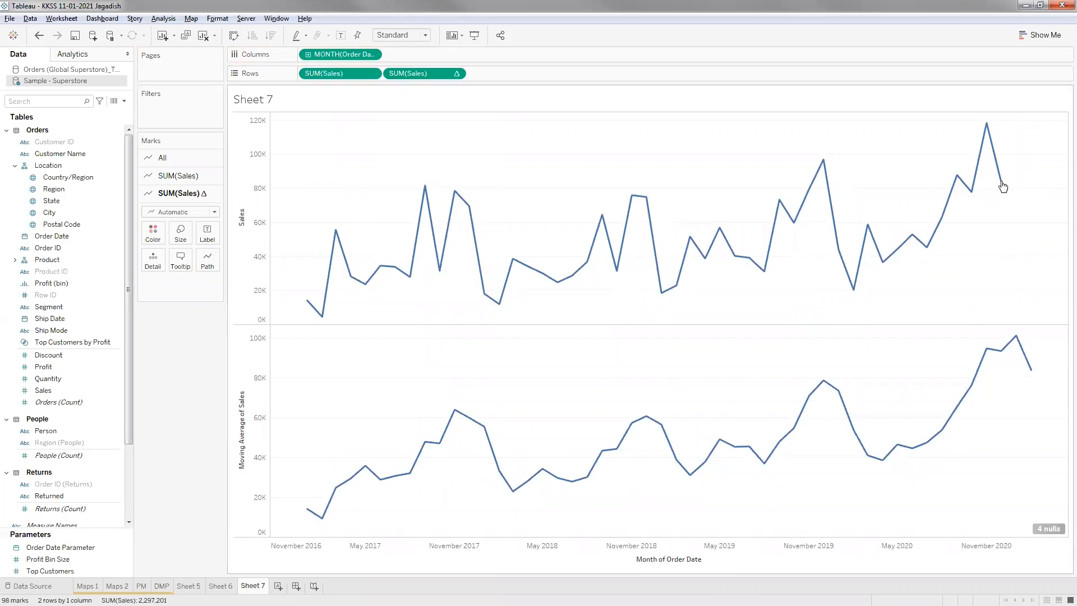
{"action": "mouse_move", "coordinate": [1031, 374]}
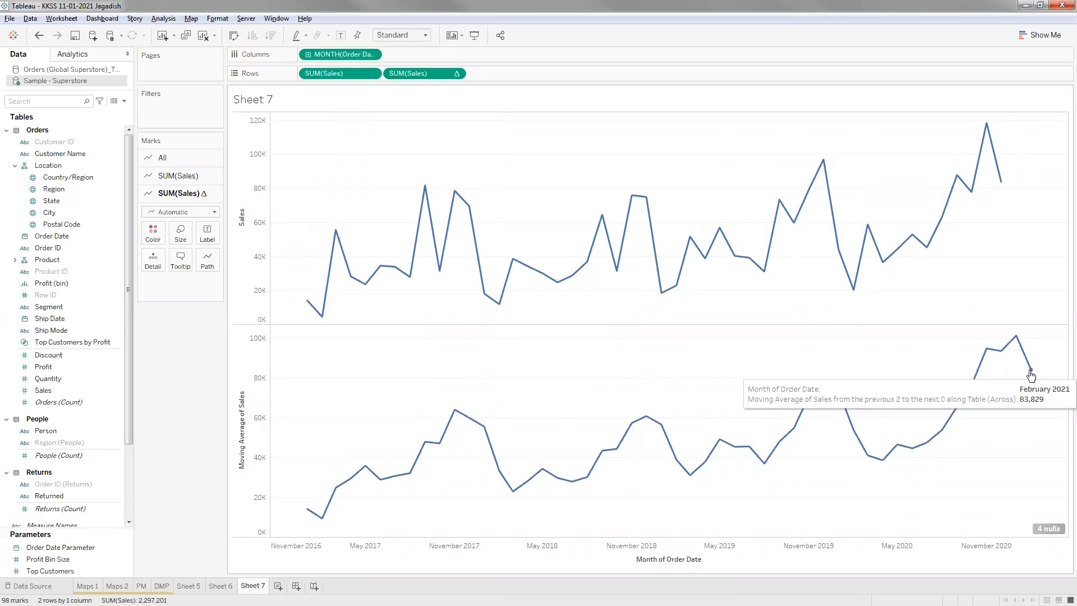
{"action": "left_click", "coordinate": [371, 52]}
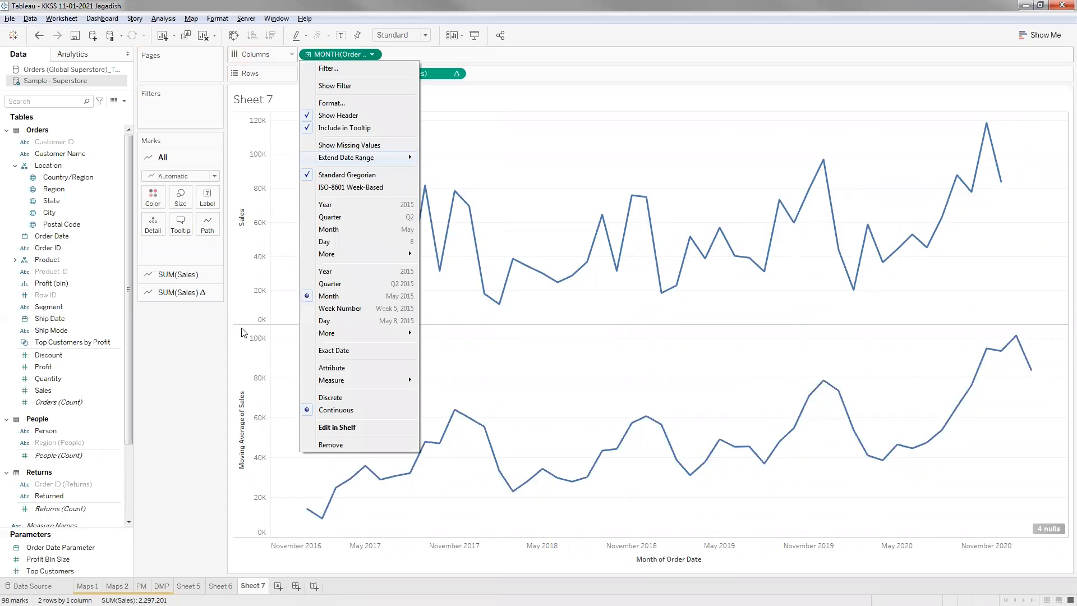
{"action": "left_click", "coordinate": [610, 355]}
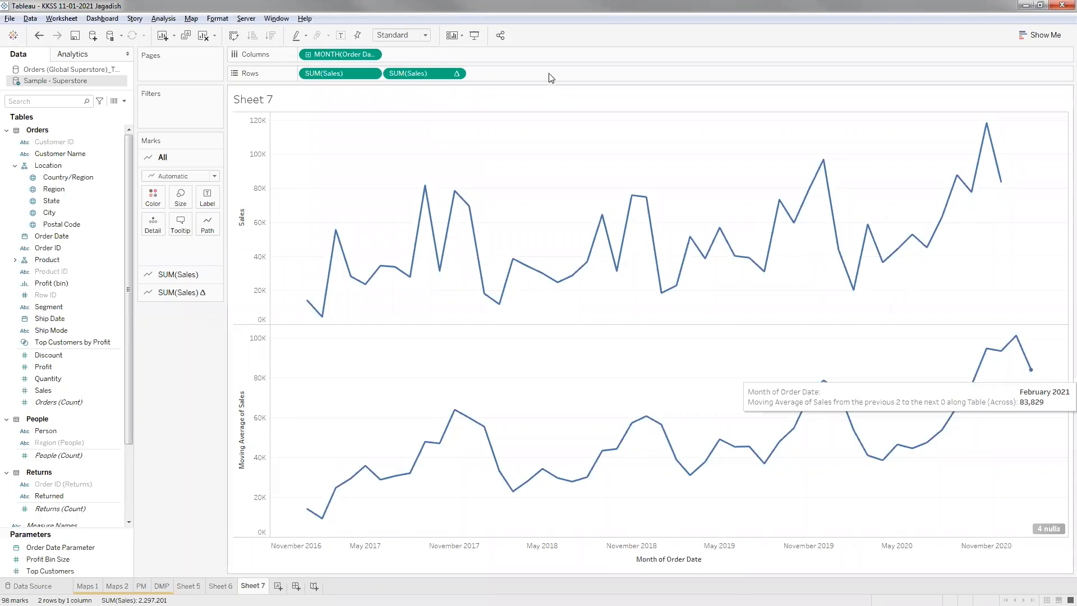
Open the moving average's table calculation settings, move the dialog clear of the lower line, and inspect that line's last three marks.
{"action": "left_click", "coordinate": [456, 73]}
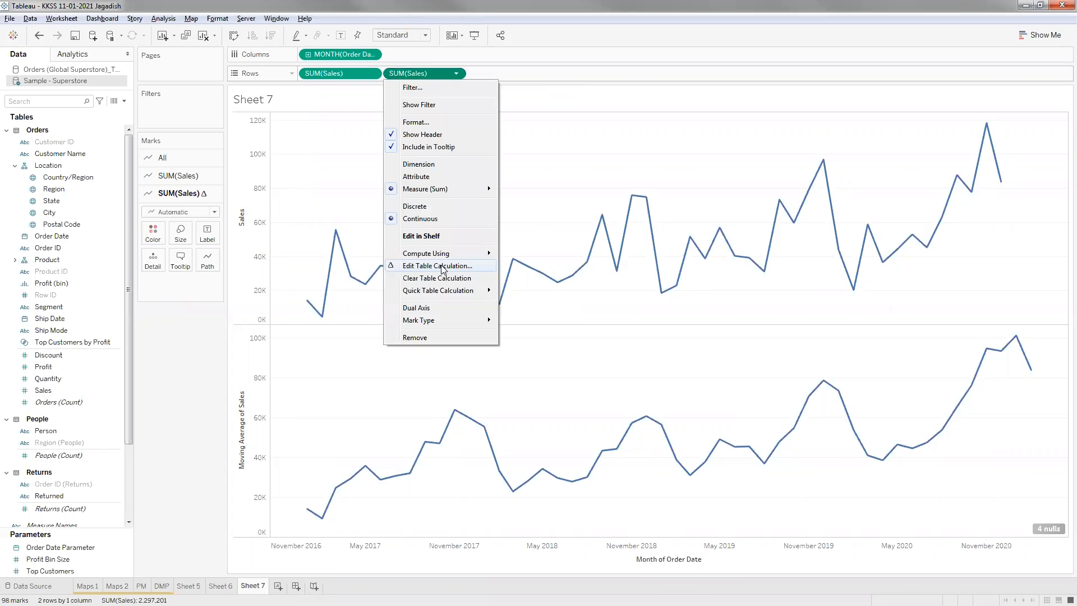
{"action": "left_click", "coordinate": [527, 256]}
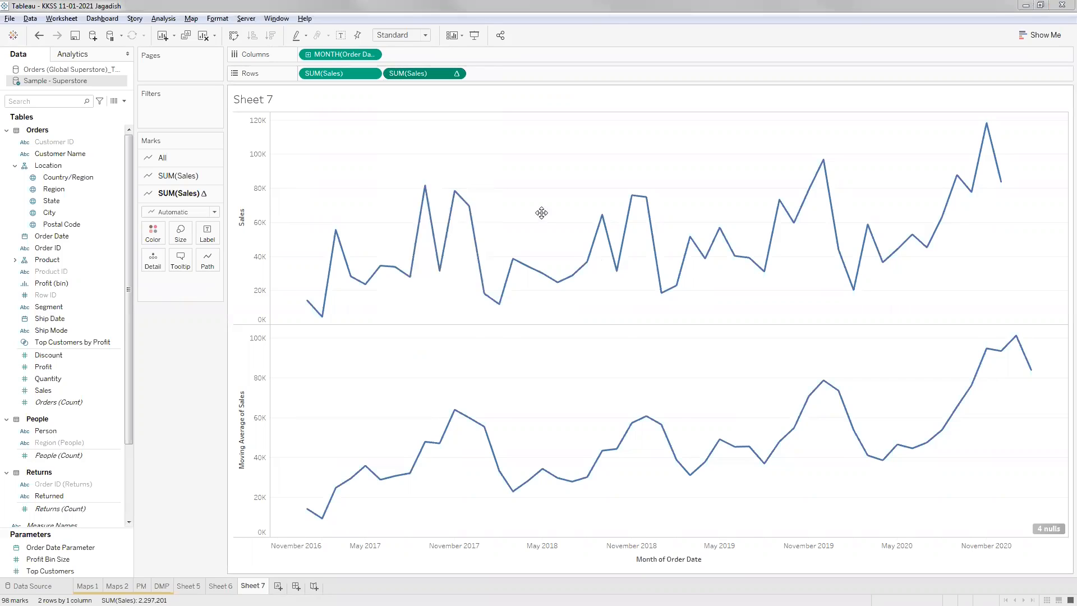
{"action": "left_click_drag", "start_coordinate": [540, 187], "coordinate": [481, 115]}
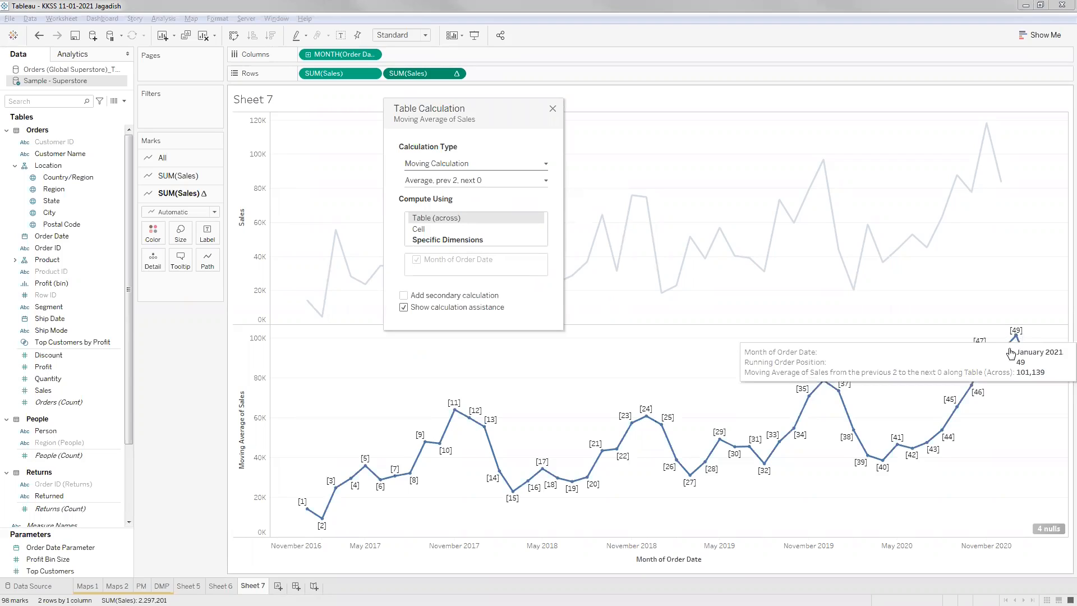
{"action": "mouse_move", "coordinate": [1001, 357]}
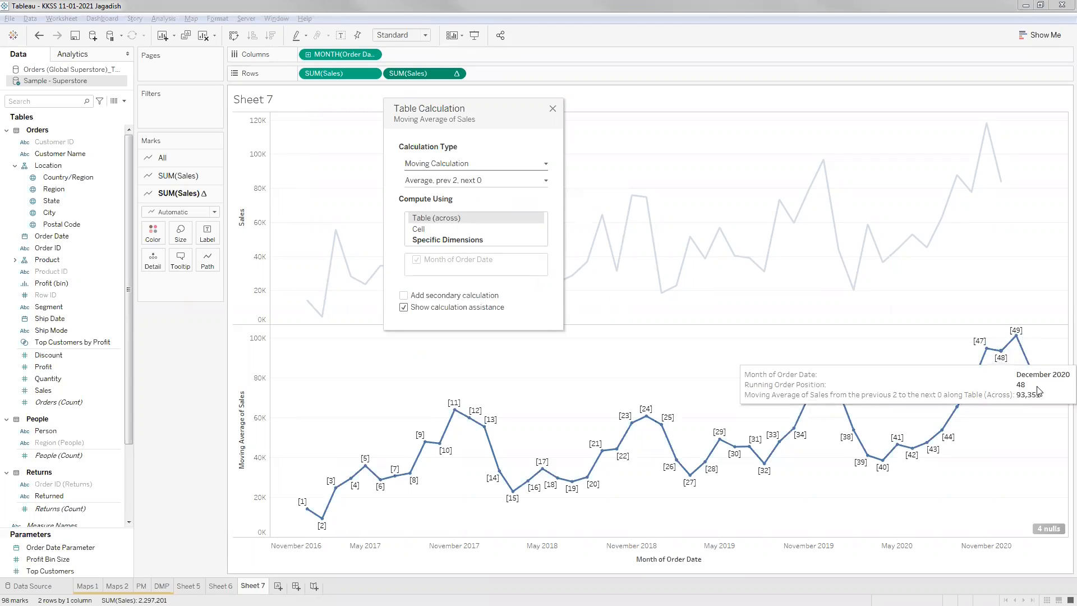
{"action": "mouse_move", "coordinate": [1031, 375]}
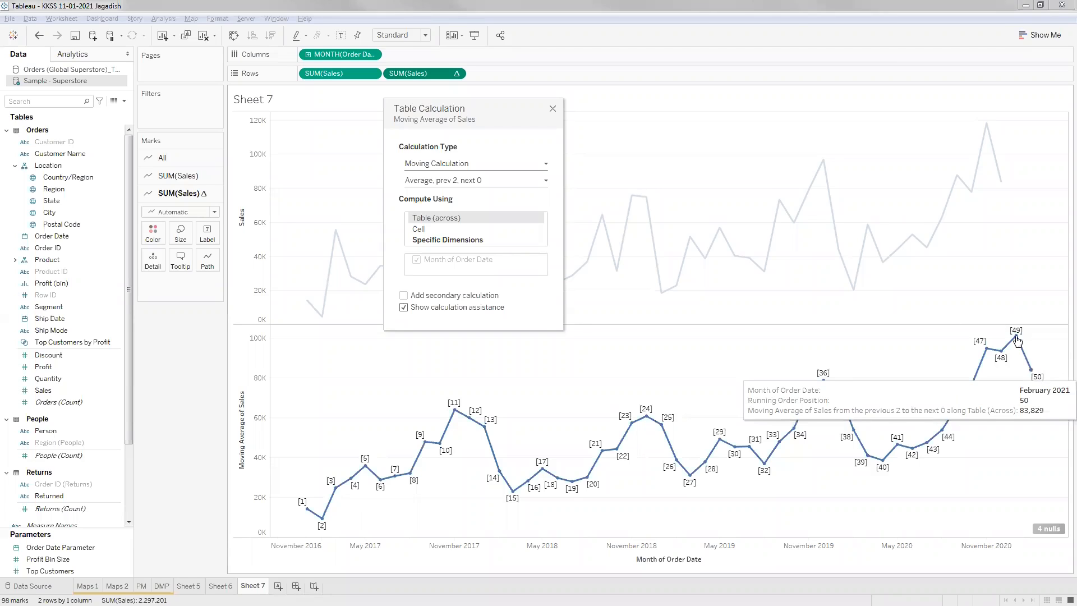
{"action": "mouse_move", "coordinate": [1016, 338]}
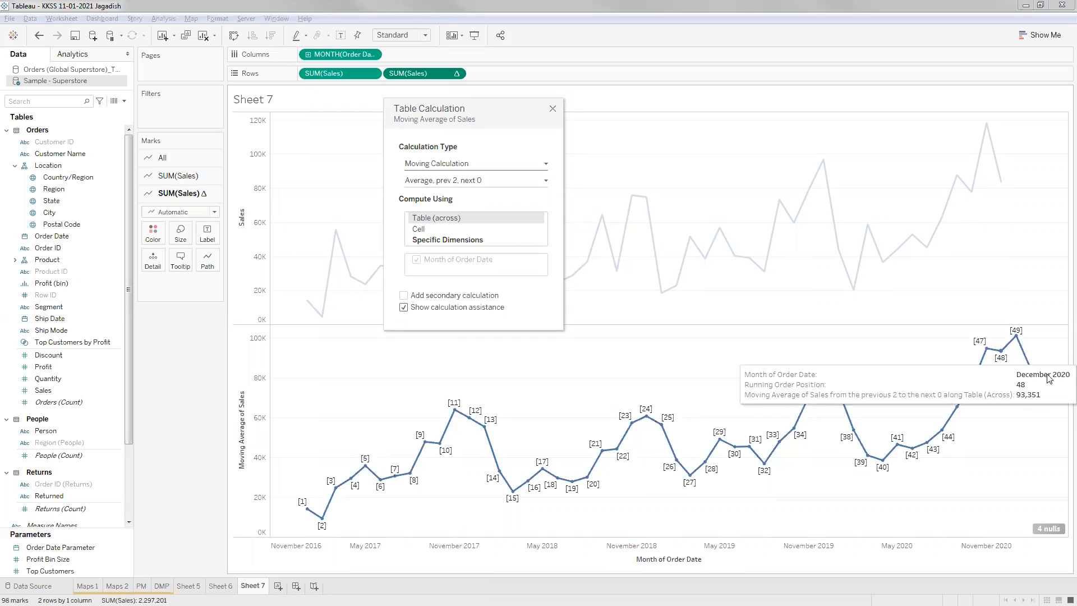
Set the moving average's previous values to 6, close the settings, and inspect the last months on its line.
{"action": "left_click", "coordinate": [458, 180]}
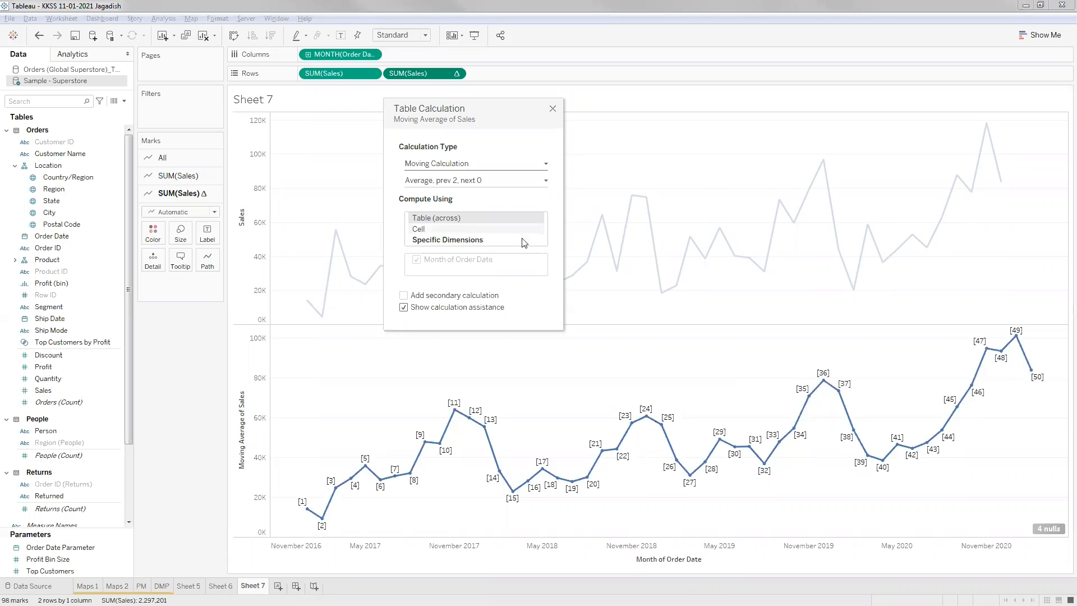
{"action": "left_click", "coordinate": [532, 227]}
{"action": "left_click", "coordinate": [532, 227]}
{"action": "left_click", "coordinate": [532, 227]}
{"action": "left_click", "coordinate": [532, 227]}
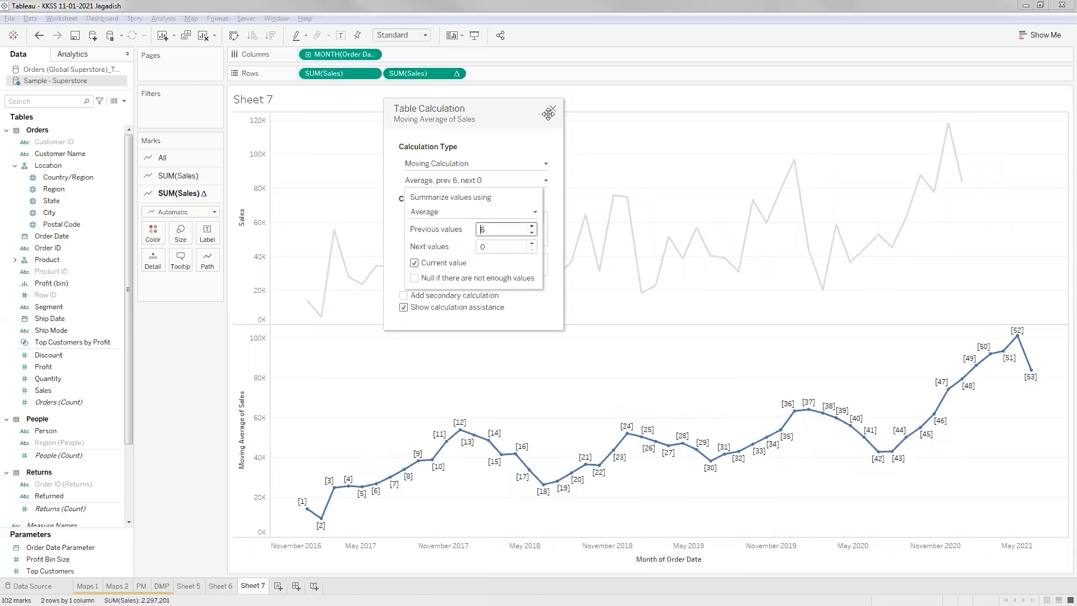
{"action": "left_click", "coordinate": [208, 383]}
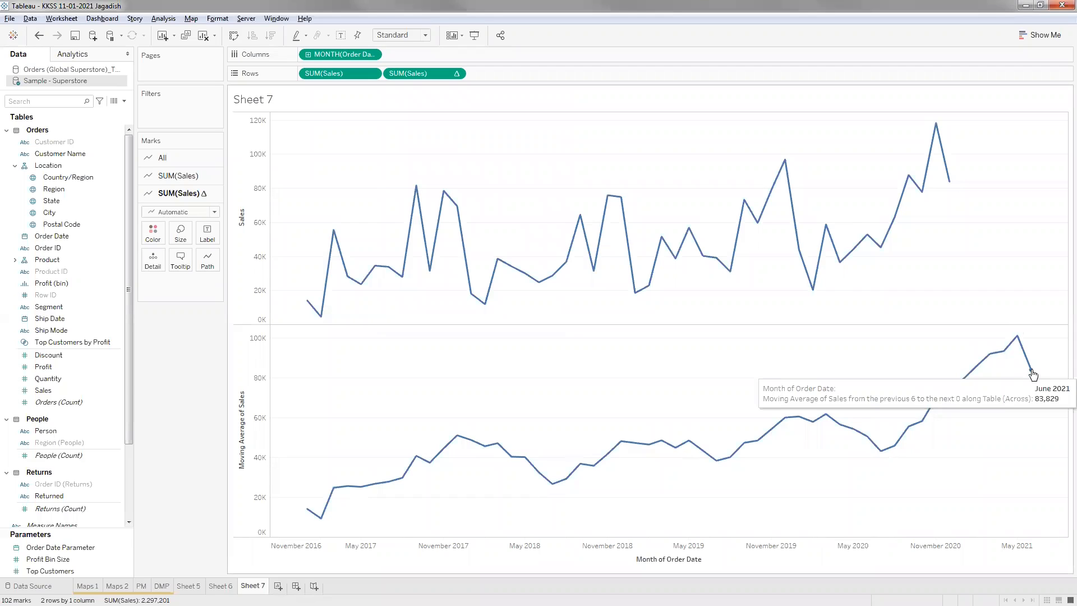
{"action": "mouse_move", "coordinate": [978, 376]}
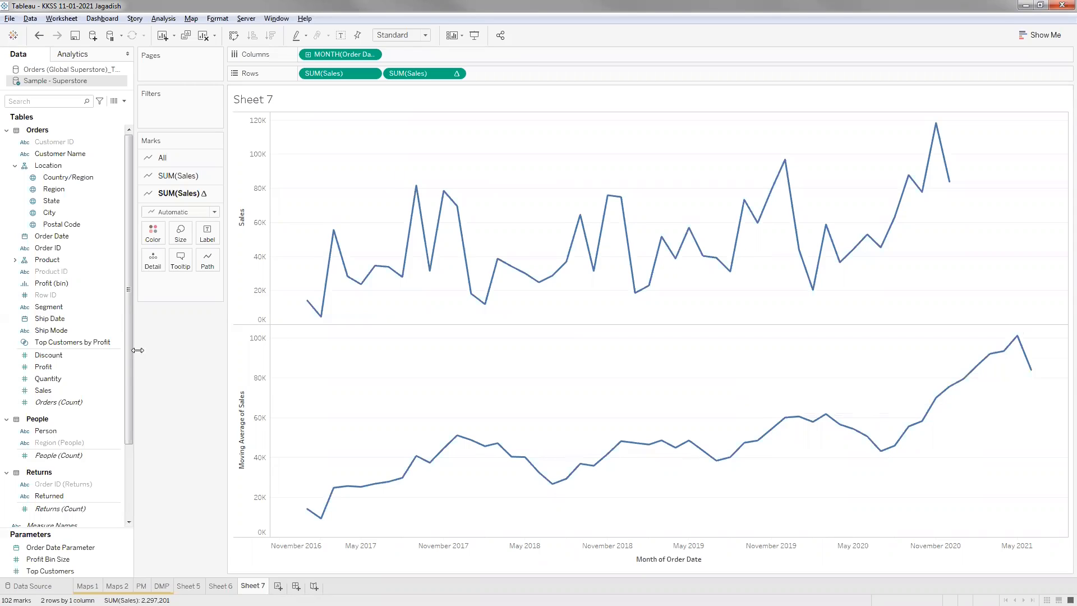
Widen the data pane slightly, bring its calculated fields into view, and remove the moving average copy of SUM(Sales) from Rows.
{"action": "left_click_drag", "start_coordinate": [139, 360], "coordinate": [144, 359]}
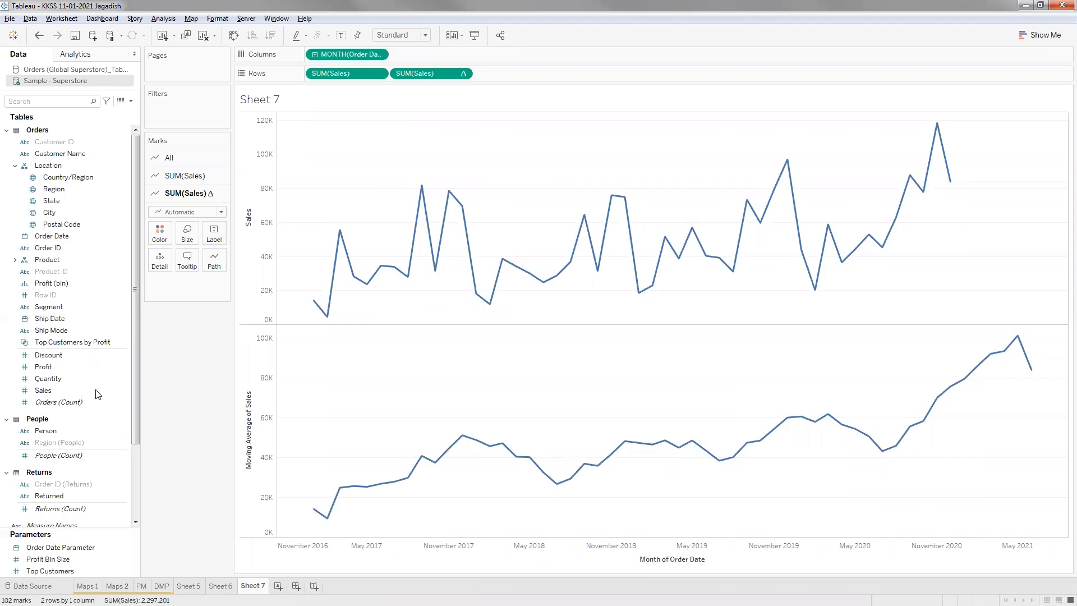
{"action": "left_click", "coordinate": [81, 458]}
{"action": "scroll", "coordinate": [83, 465], "scroll_direction": "down", "scroll_amount": 3}
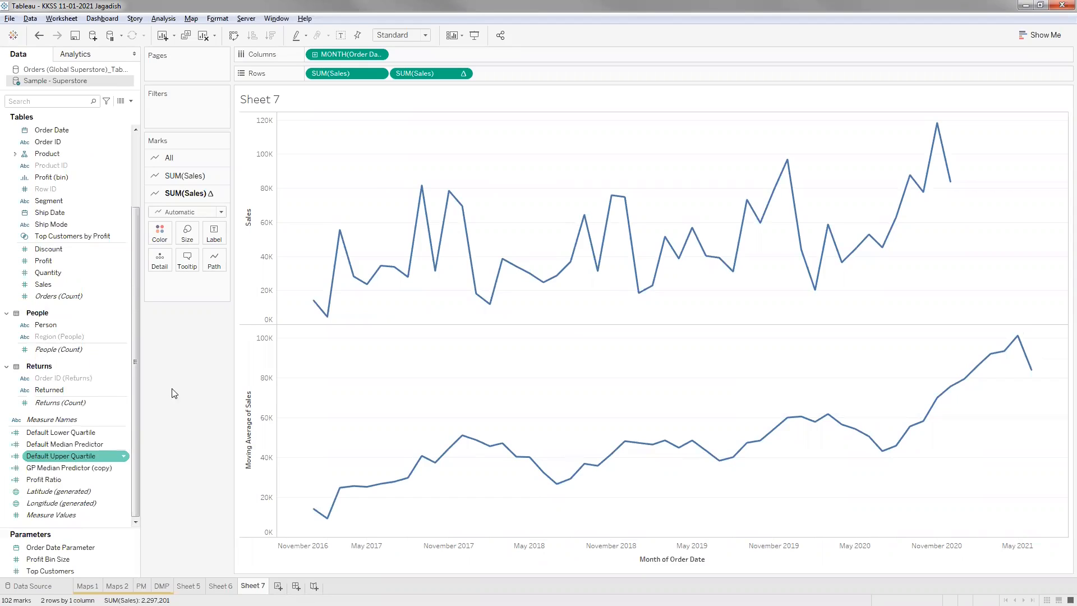
{"action": "left_click", "coordinate": [93, 447]}
{"action": "right_click", "coordinate": [93, 447]}
{"action": "left_click", "coordinate": [201, 501]}
{"action": "left_click_drag", "start_coordinate": [443, 78], "coordinate": [527, 371]}
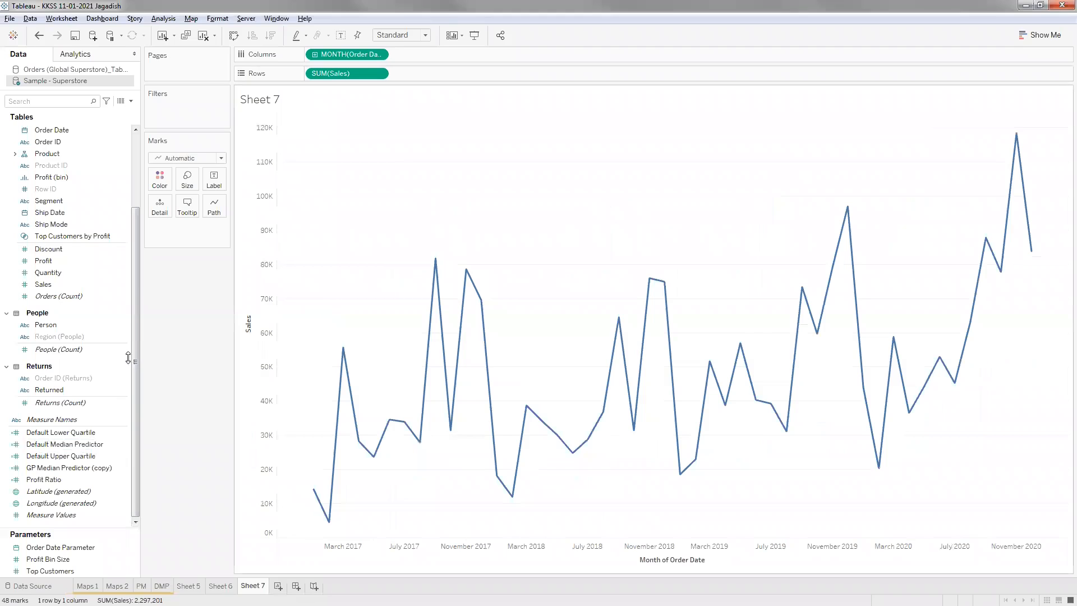
Open the Default Median Predictor calculation for editing and enlarge its formula text.
{"action": "left_click", "coordinate": [81, 448]}
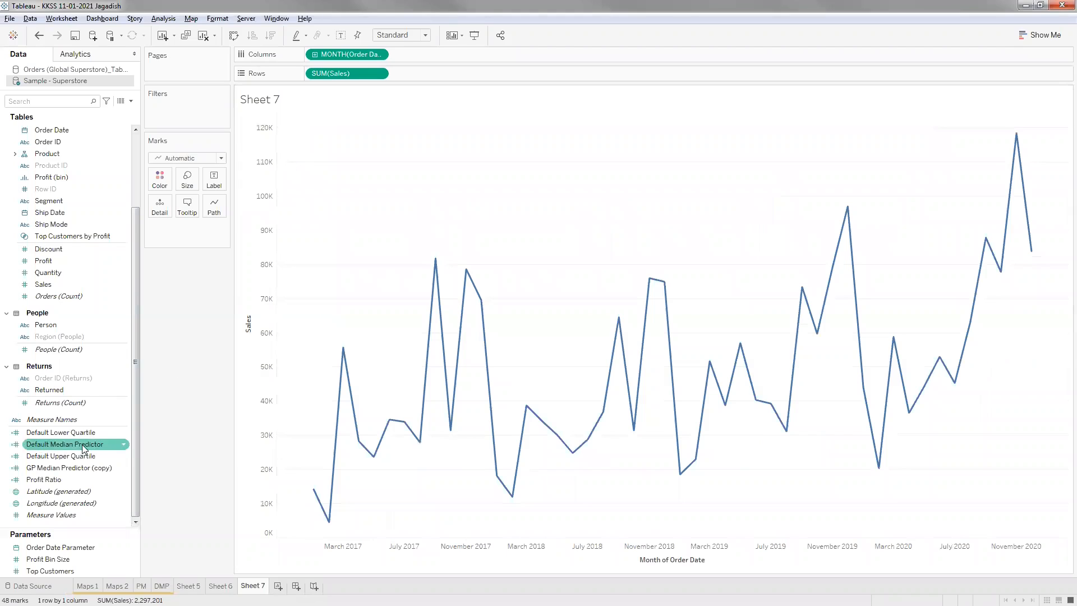
{"action": "left_click", "coordinate": [129, 256]}
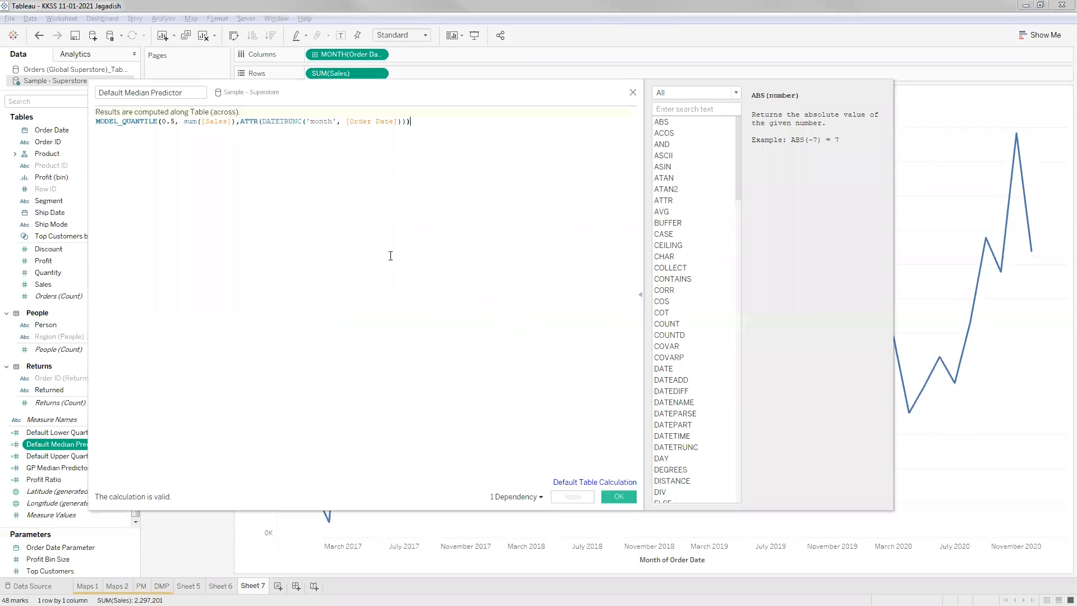
{"action": "key", "text": "ctrl+a"}
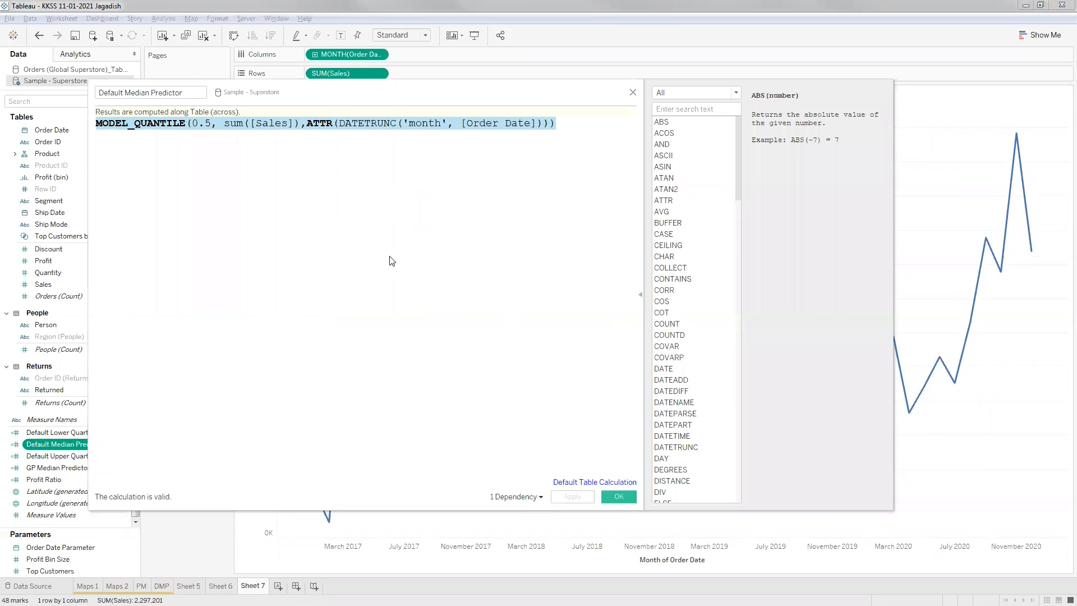
{"action": "scroll", "coordinate": [393, 257], "scroll_direction": "up", "scroll_amount": 3}
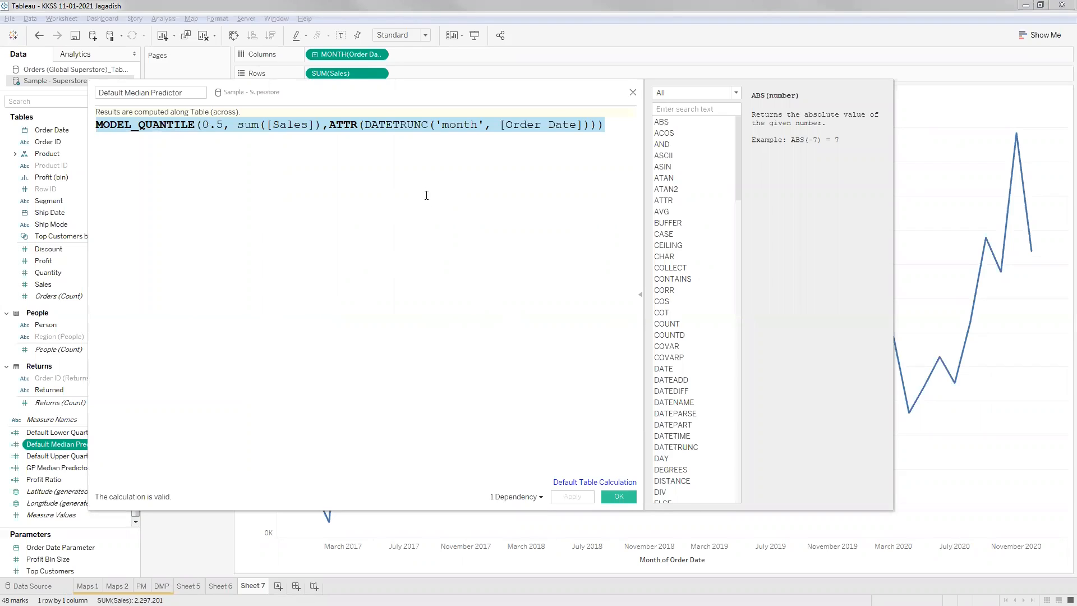
{"action": "left_click", "coordinate": [425, 182]}
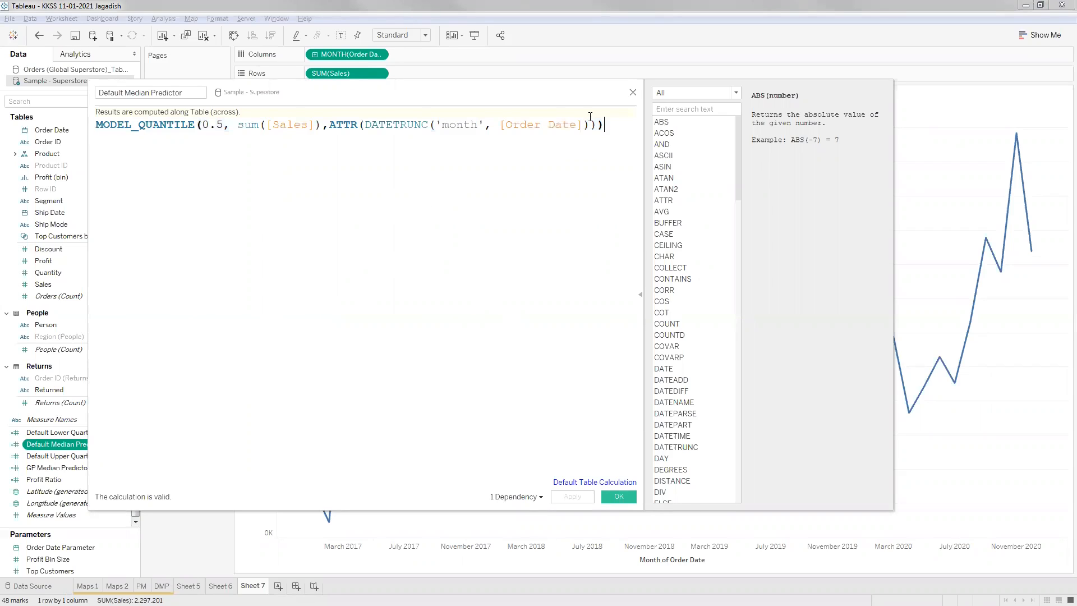
Examine the MODEL_QUANTILE formula's arguments: the 0.5 quantile, the sum of Sales target, and the month-truncated Order Date predictor.
{"action": "key", "text": "ctrl+a"}
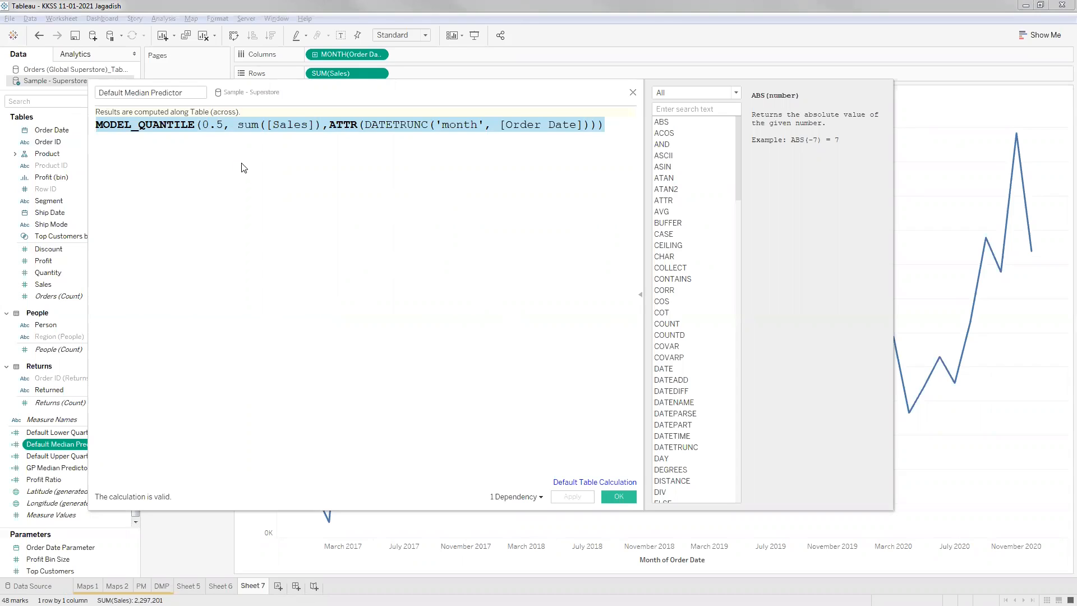
{"action": "left_click", "coordinate": [242, 128]}
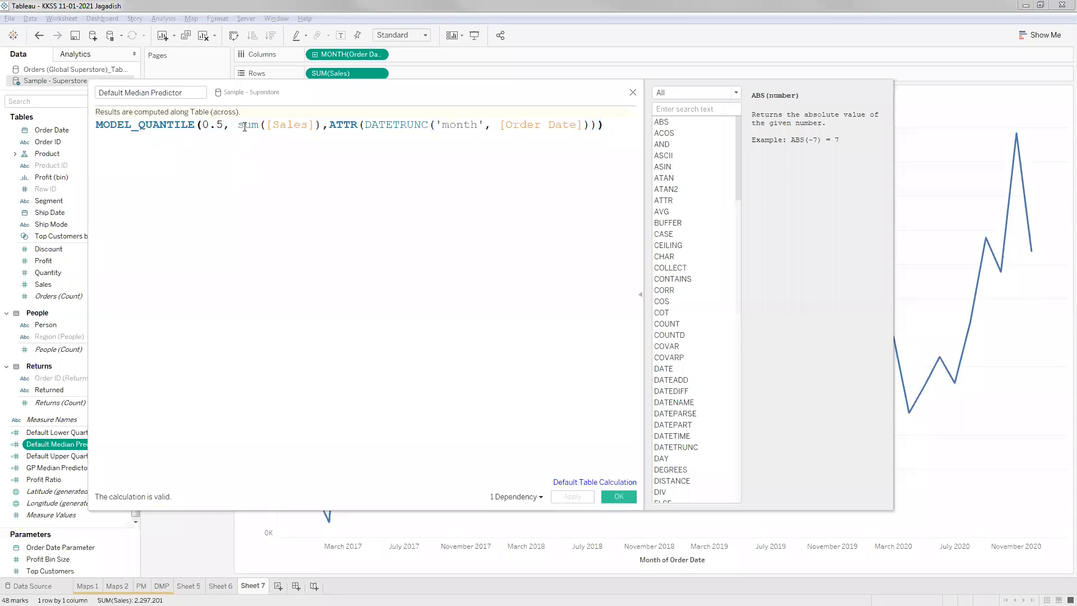
{"action": "left_click", "coordinate": [317, 126], "text": "shift"}
{"action": "key", "text": "shift+Right"}
{"action": "left_click", "coordinate": [274, 152]}
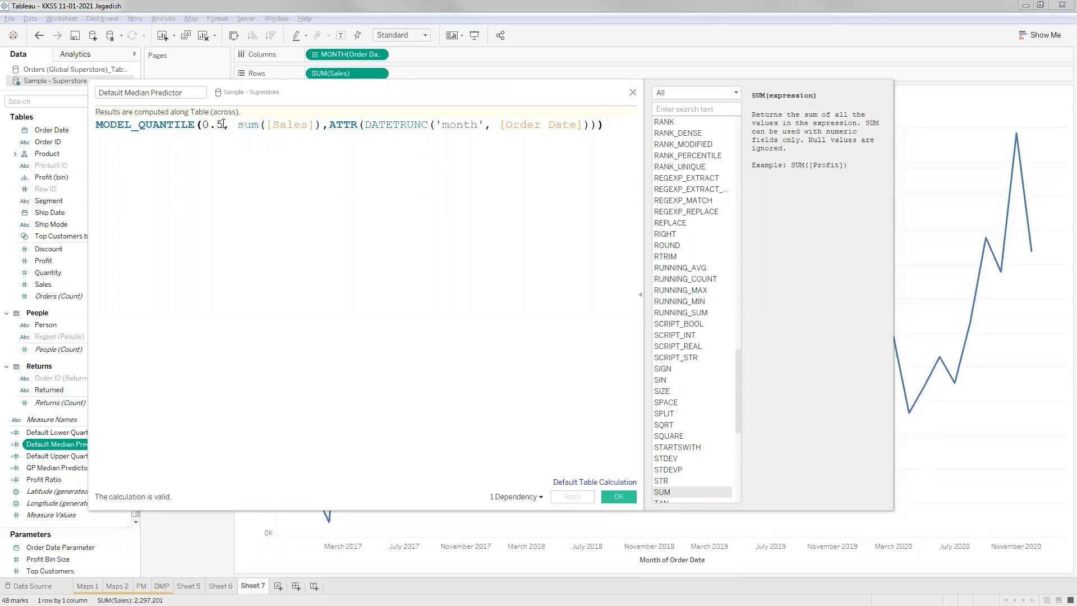
{"action": "double_click", "coordinate": [206, 124]}
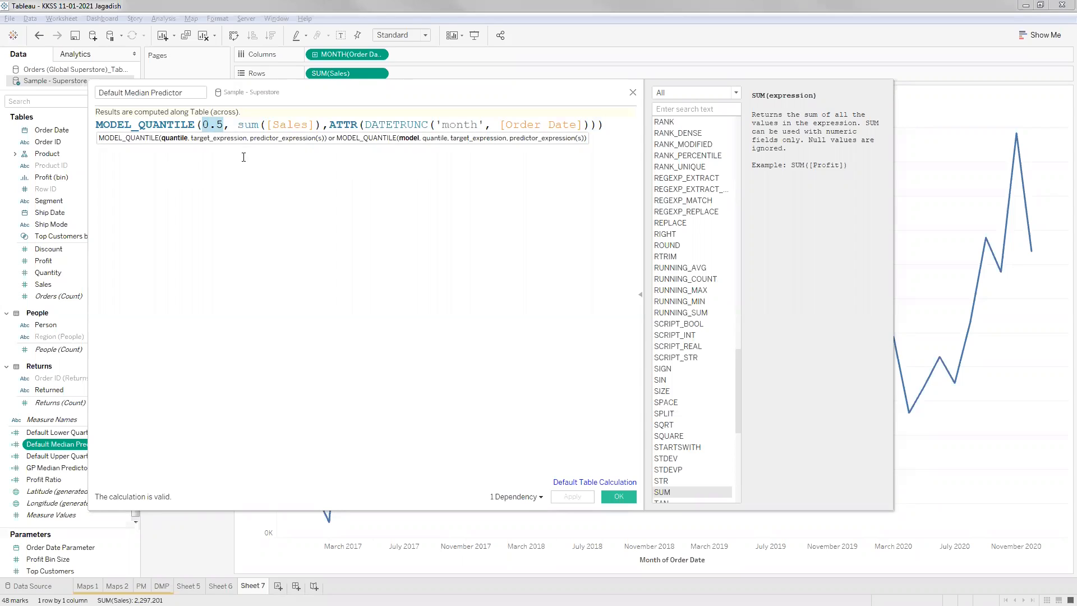
{"action": "left_click", "coordinate": [229, 133]}
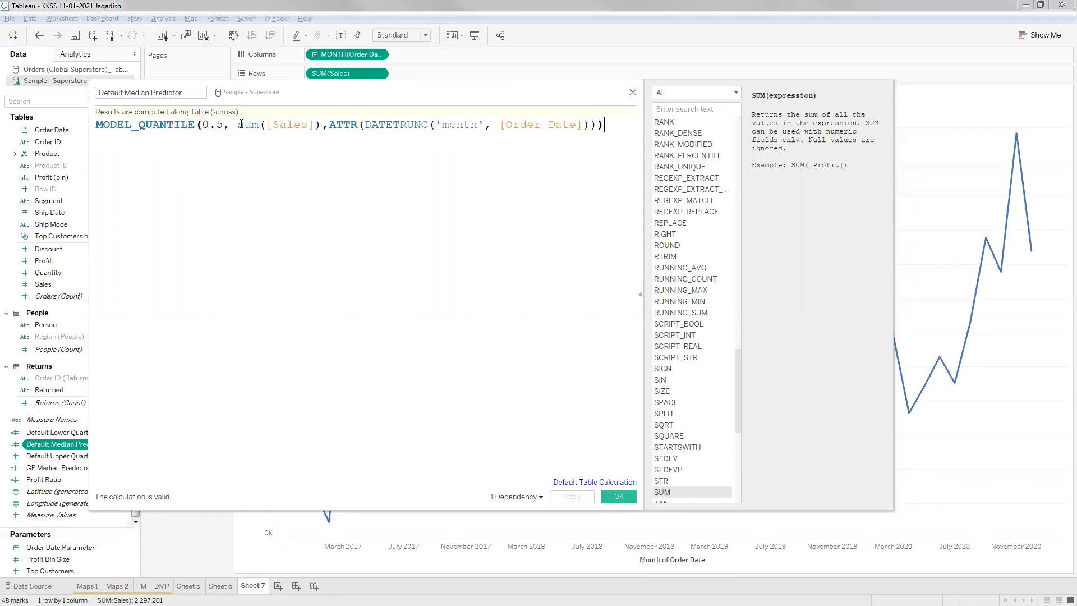
{"action": "left_click_drag", "start_coordinate": [238, 124], "coordinate": [532, 116]}
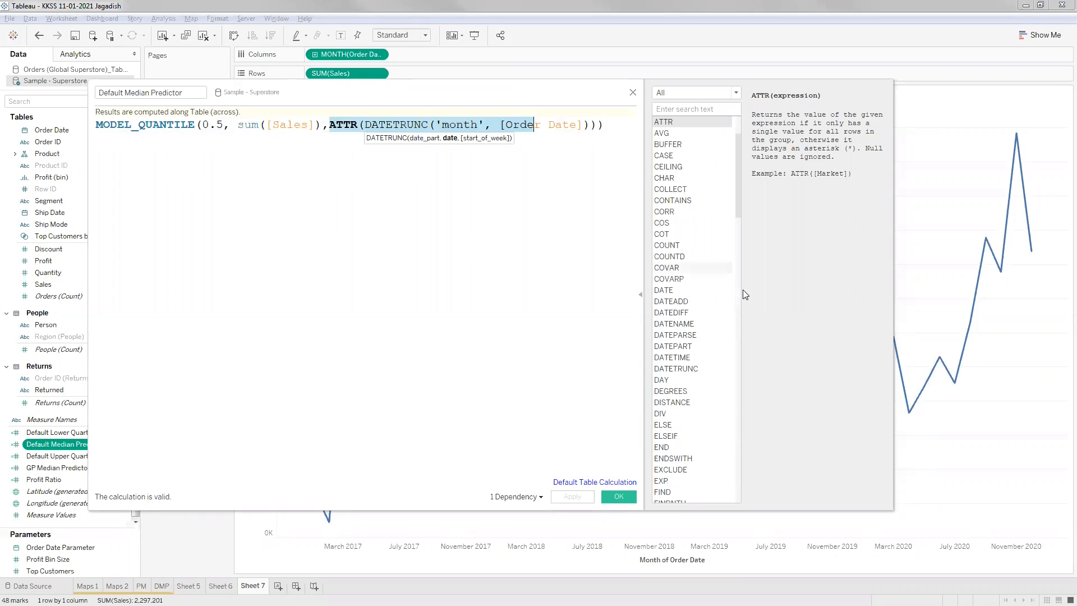
{"action": "left_click", "coordinate": [649, 329]}
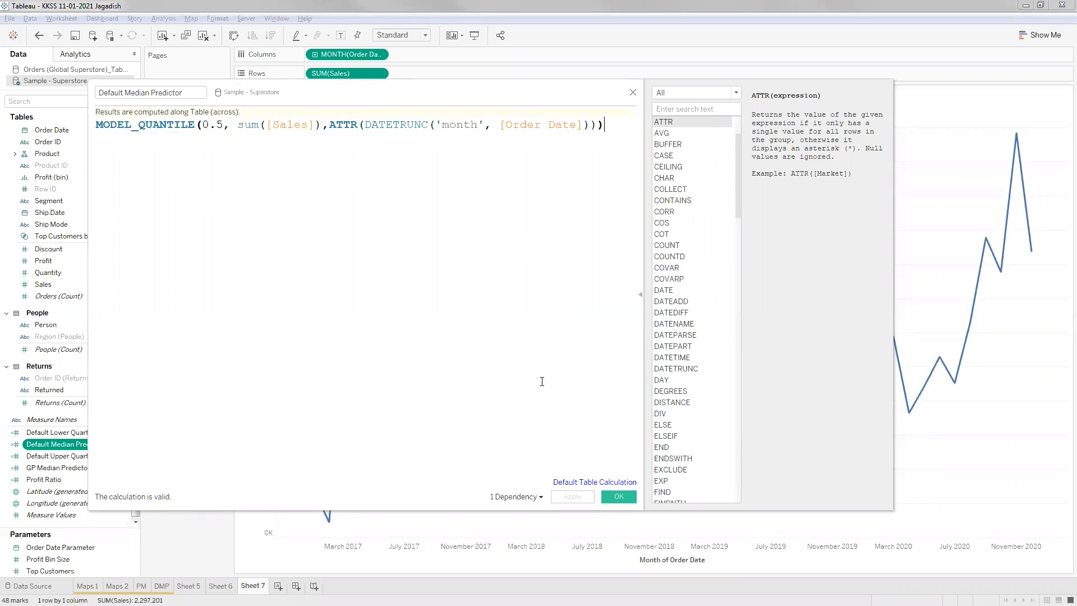
Close the calculation editor and plot Default Median Predictor on the Sales axis, undoing and redoing the addition to compare the views.
{"action": "left_click", "coordinate": [618, 496]}
{"action": "left_click_drag", "start_coordinate": [412, 167], "coordinate": [258, 179]}
{"action": "mouse_move", "coordinate": [427, 318]}
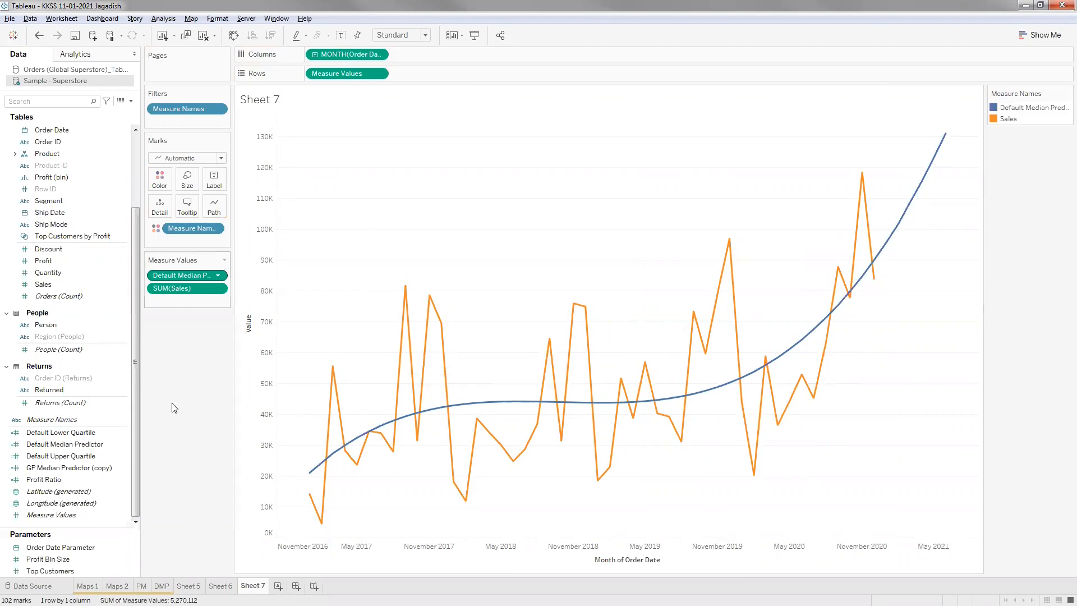
{"action": "key", "text": "ctrl+z"}
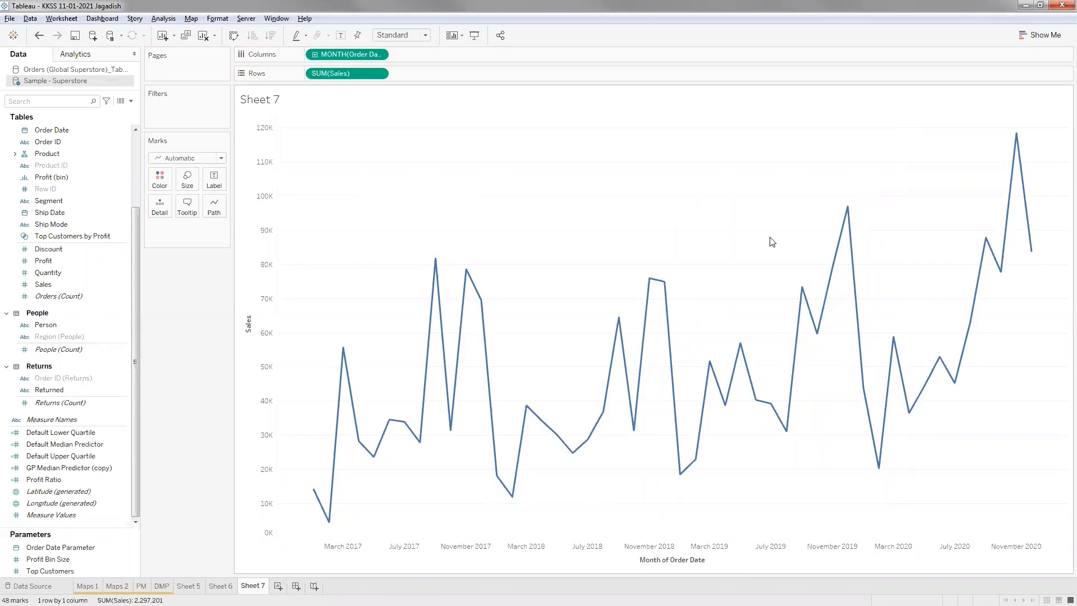
{"action": "key", "text": "ctrl+y"}
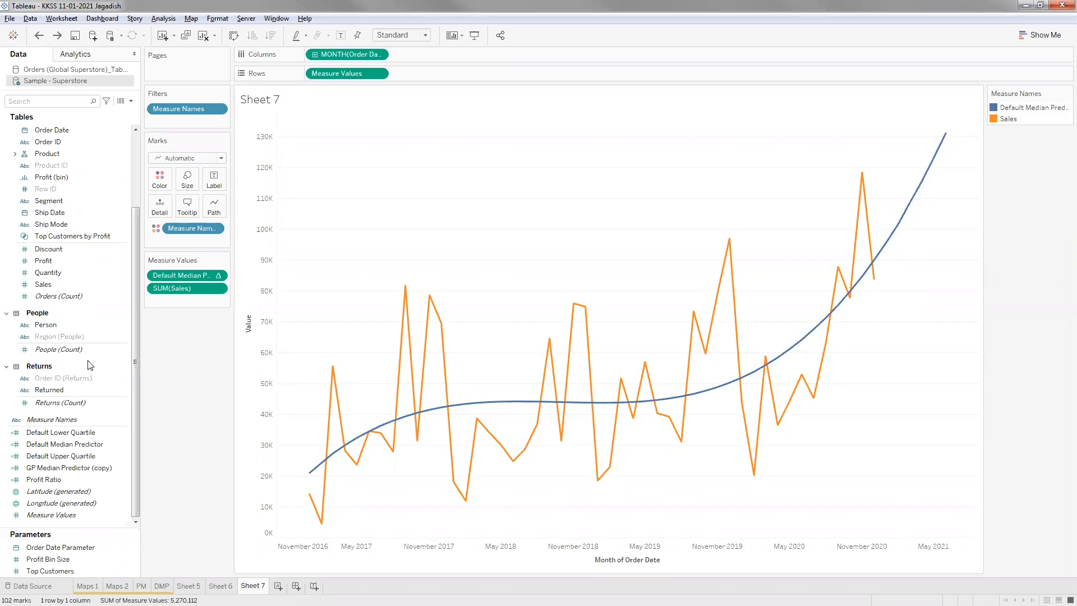
Reopen the Default Median Predictor calculation, limit the function list to Table Calculation, and search it for "Model".
{"action": "left_click", "coordinate": [88, 214]}
{"action": "right_click", "coordinate": [108, 445]}
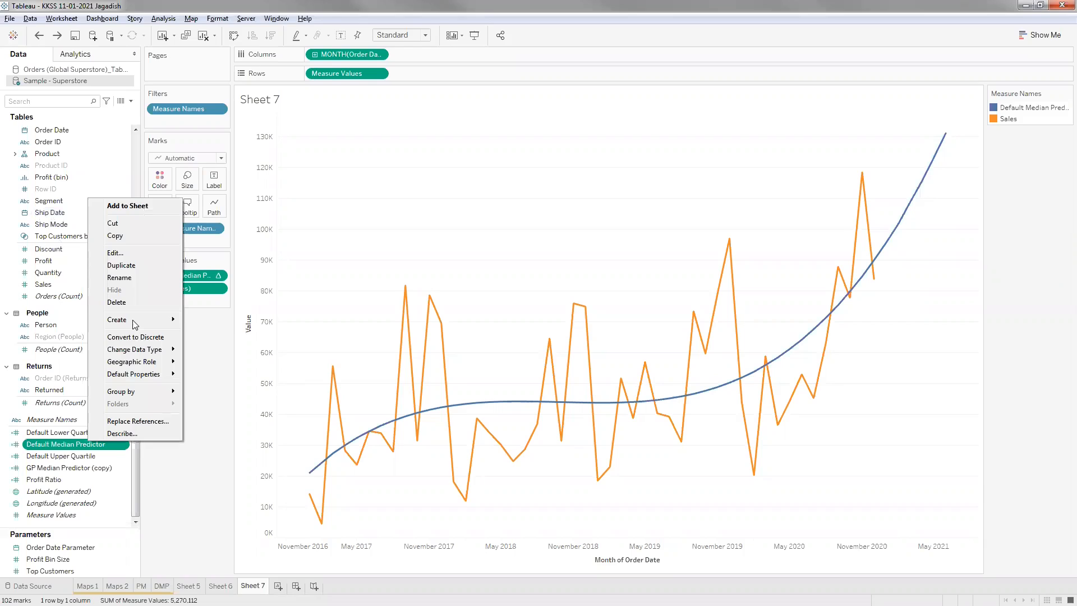
{"action": "left_click", "coordinate": [122, 256]}
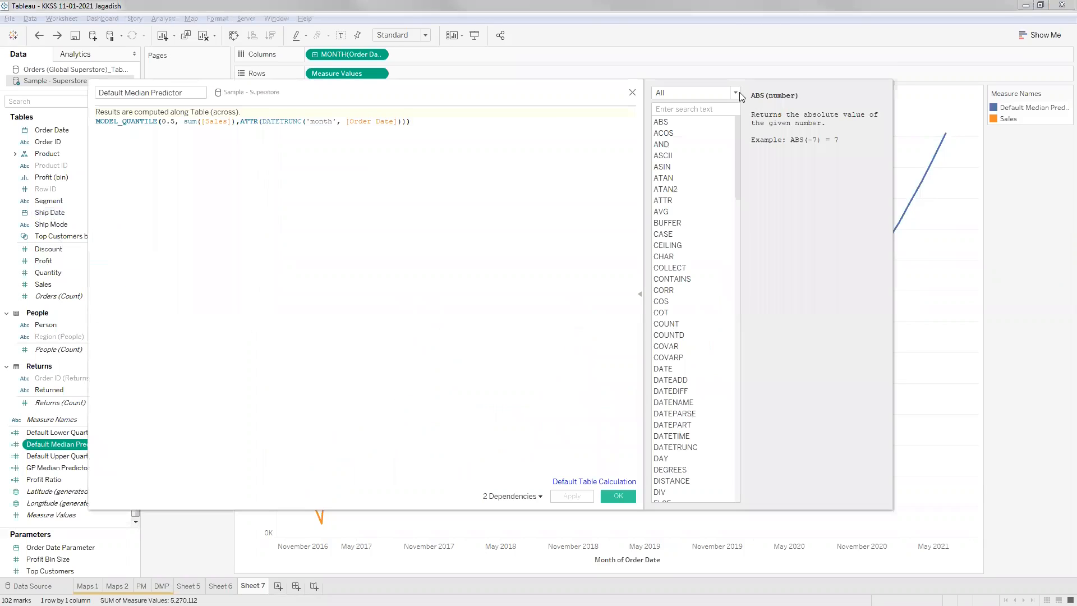
{"action": "left_click", "coordinate": [693, 92]}
{"action": "left_click", "coordinate": [699, 181]}
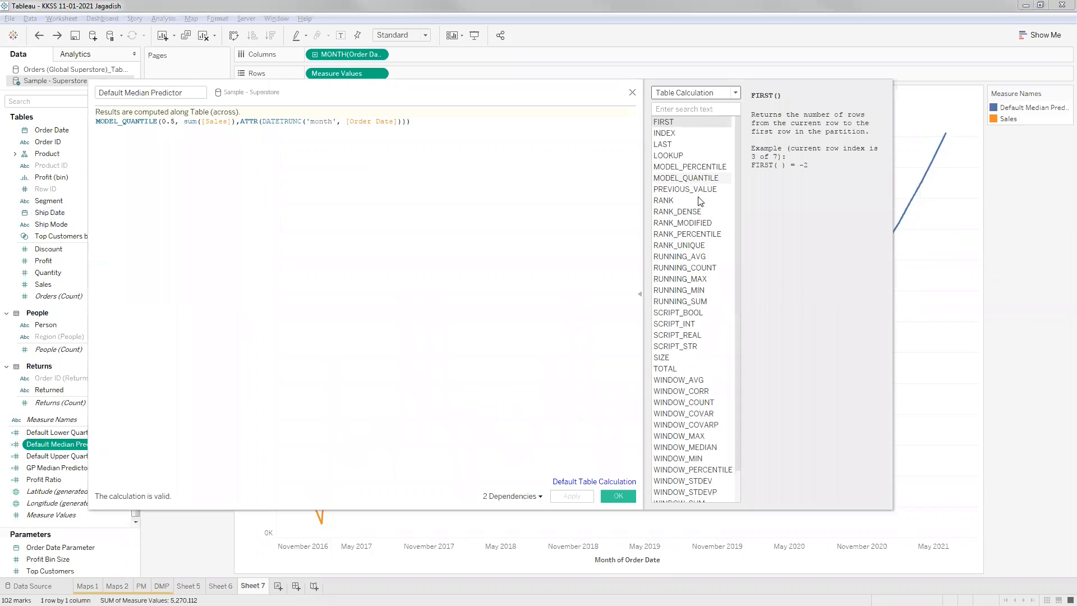
{"action": "left_click", "coordinate": [704, 108]}
{"action": "type", "text": "Model"}
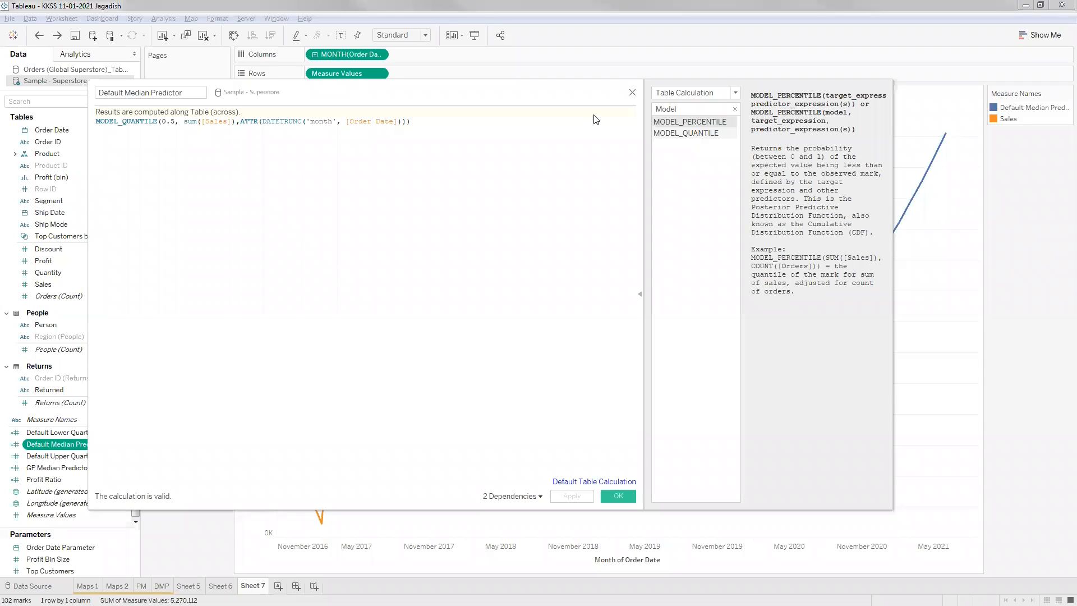
Move the calculation editor lower, review the MODEL_PERCENTILE function's description, and close the editor.
{"action": "left_click_drag", "start_coordinate": [579, 178], "coordinate": [580, 128]}
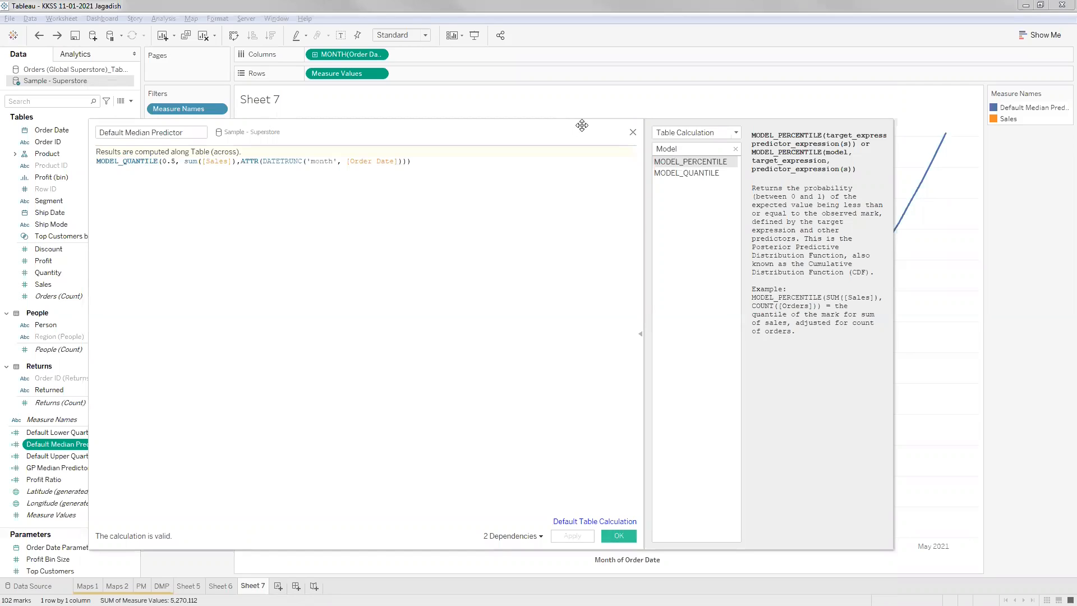
{"action": "left_click", "coordinate": [690, 151]}
{"action": "left_click", "coordinate": [633, 134]}
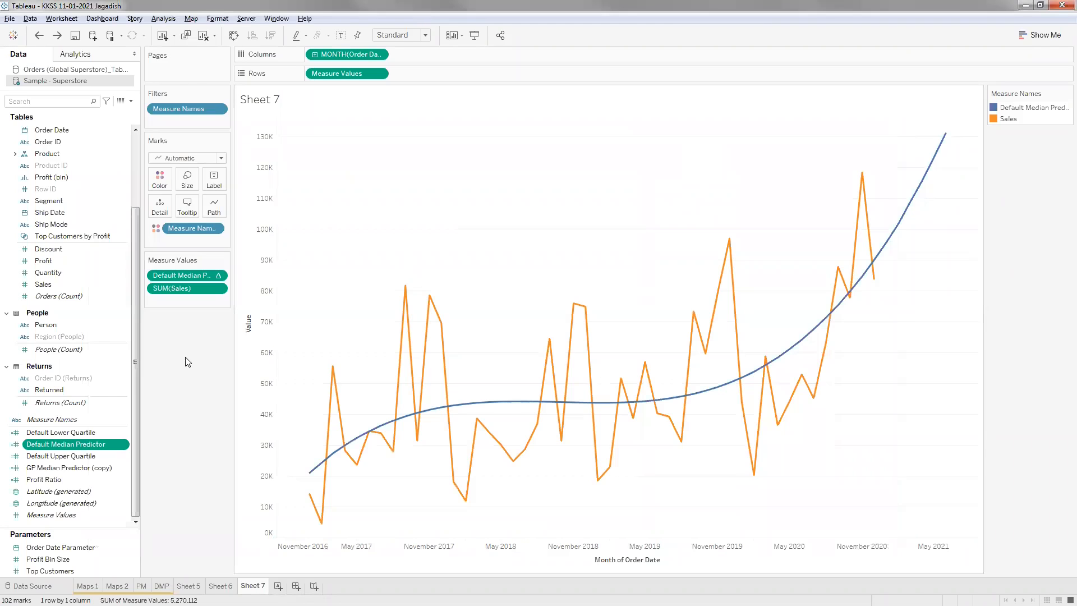
Add Default Upper Quartile and Default Lower Quartile to Measure Values beneath SUM(Sales).
{"action": "mouse_move", "coordinate": [909, 201]}
{"action": "left_click", "coordinate": [69, 456], "text": "ctrl"}
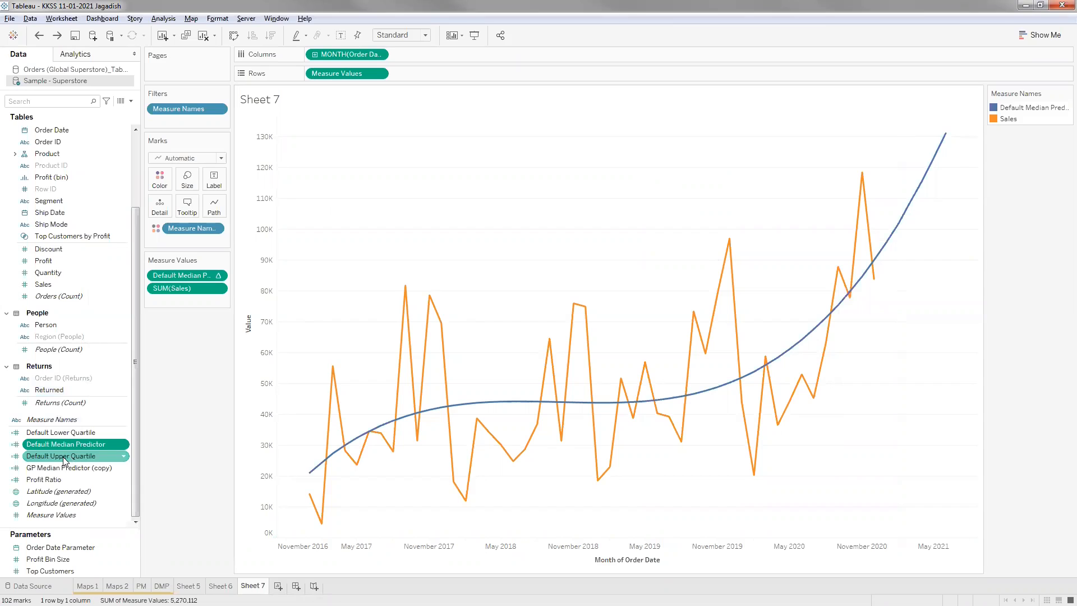
{"action": "left_click_drag", "start_coordinate": [61, 456], "coordinate": [168, 297]}
{"action": "left_click_drag", "start_coordinate": [74, 436], "coordinate": [177, 311]}
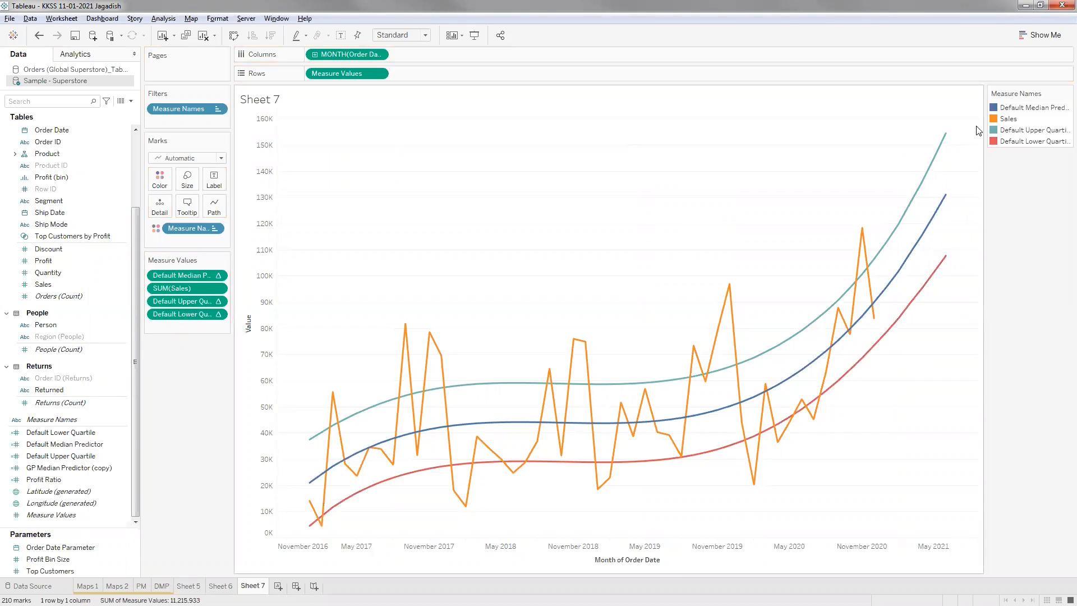
Extend the date range of the monthly Order Date on Columns by 1 Year and inspect where the Sales line ends.
{"action": "left_click", "coordinate": [55, 133]}
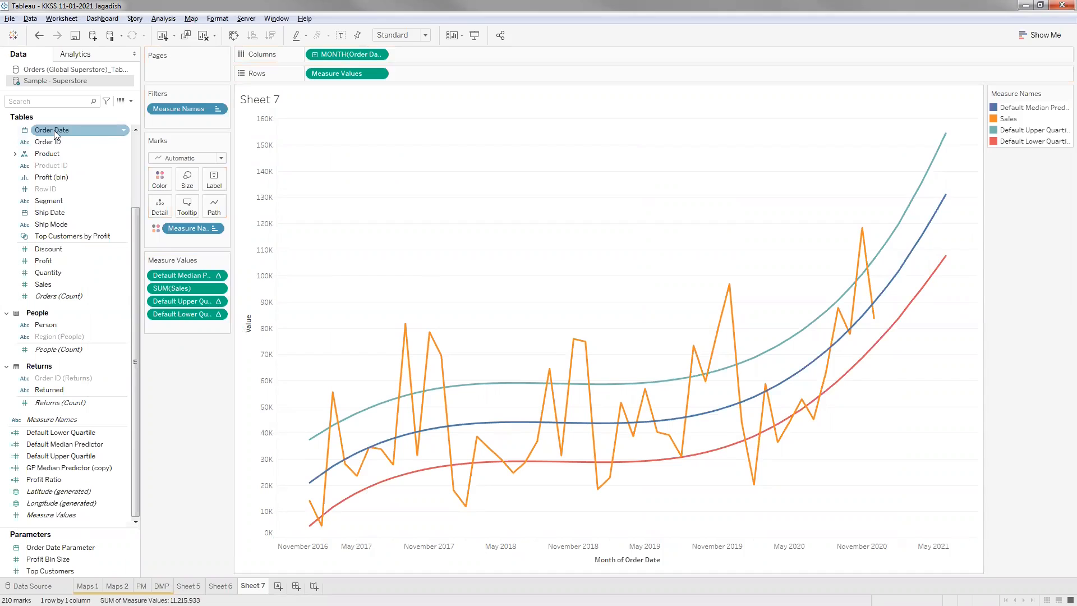
{"action": "left_click", "coordinate": [379, 55]}
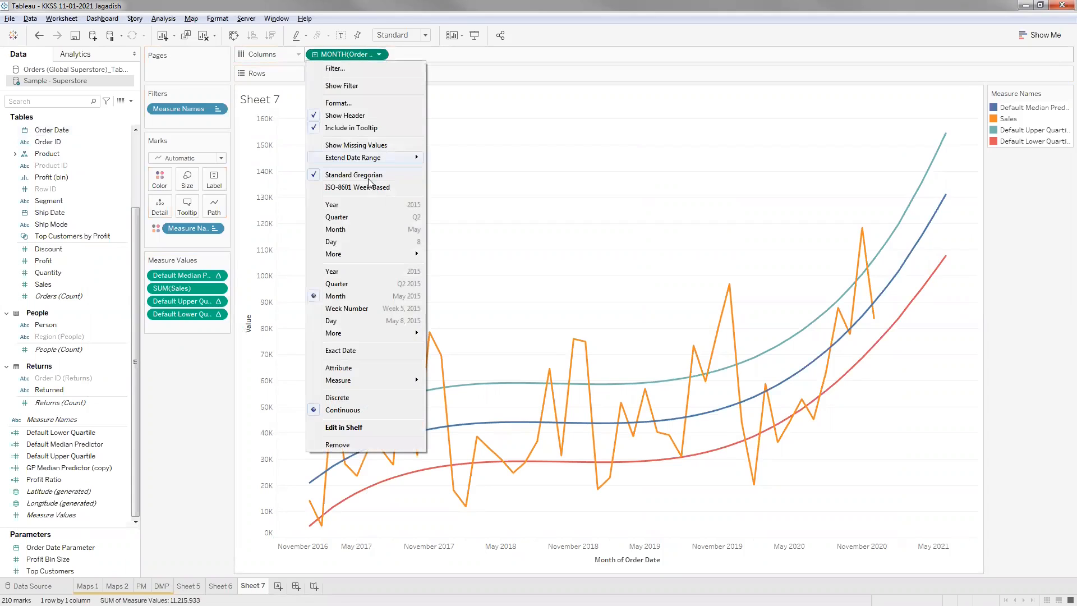
{"action": "mouse_move", "coordinate": [370, 159]}
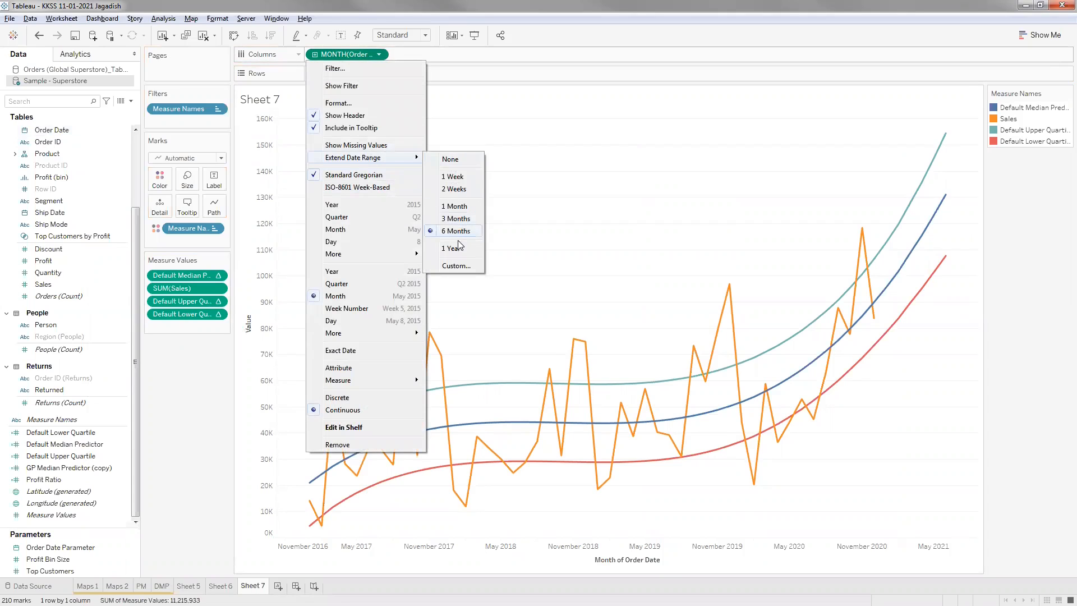
{"action": "left_click", "coordinate": [461, 249]}
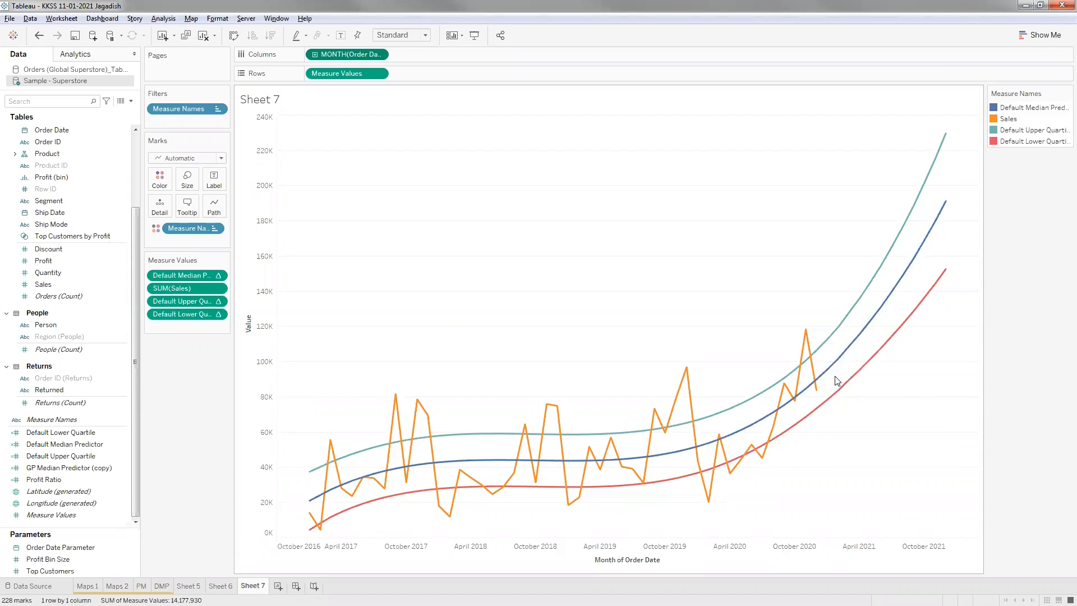
{"action": "mouse_move", "coordinate": [810, 346]}
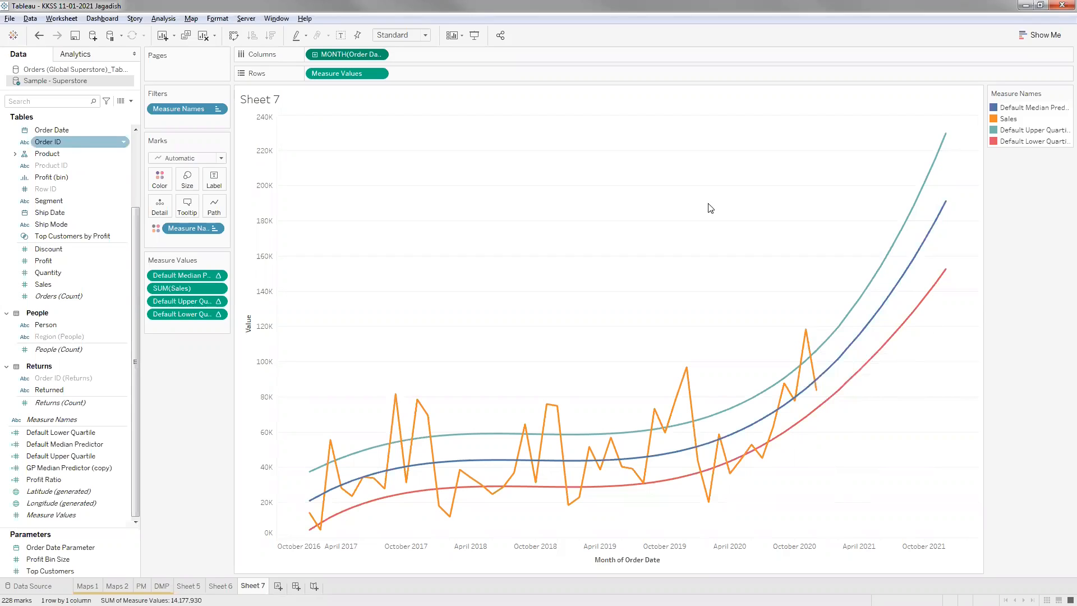
Add an Order Date filter and set it to continuous months ranging from 1/1/2017 to 12/1/2020.
{"action": "right_click", "coordinate": [58, 130]}
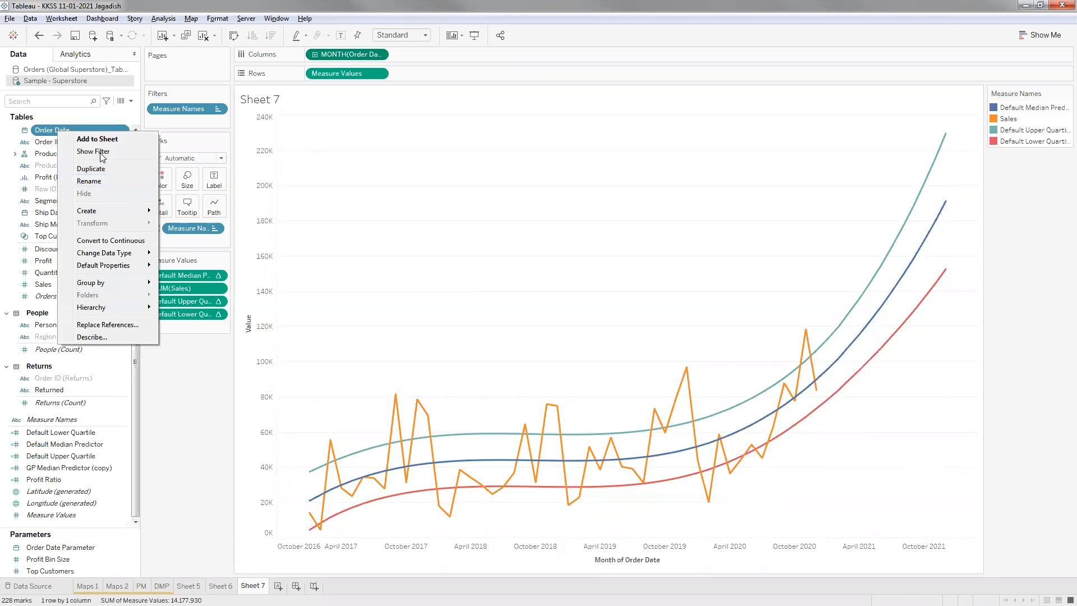
{"action": "left_click", "coordinate": [206, 147]}
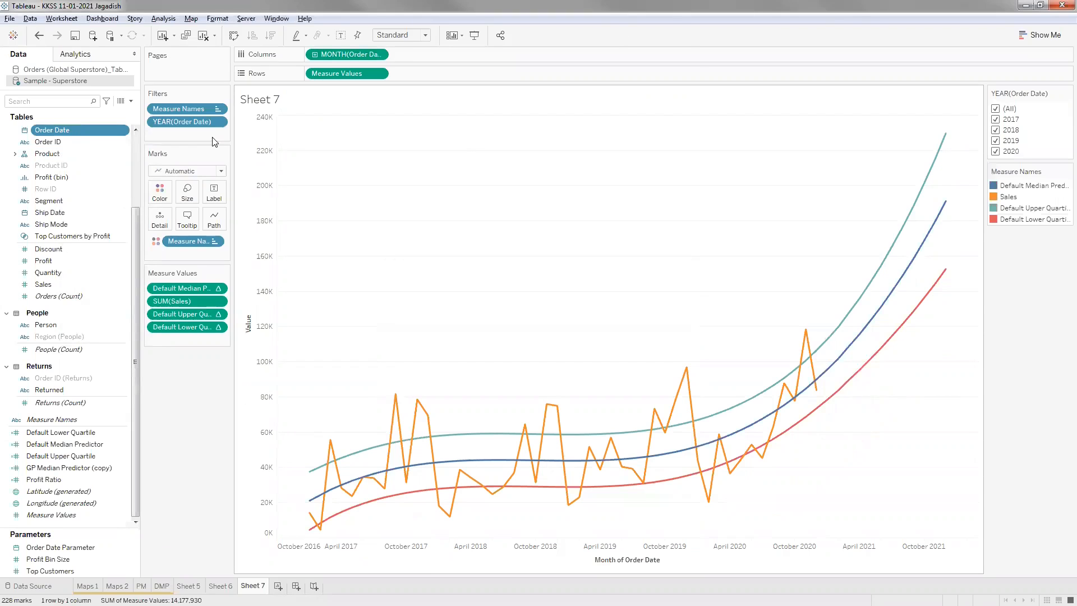
{"action": "left_click", "coordinate": [217, 122]}
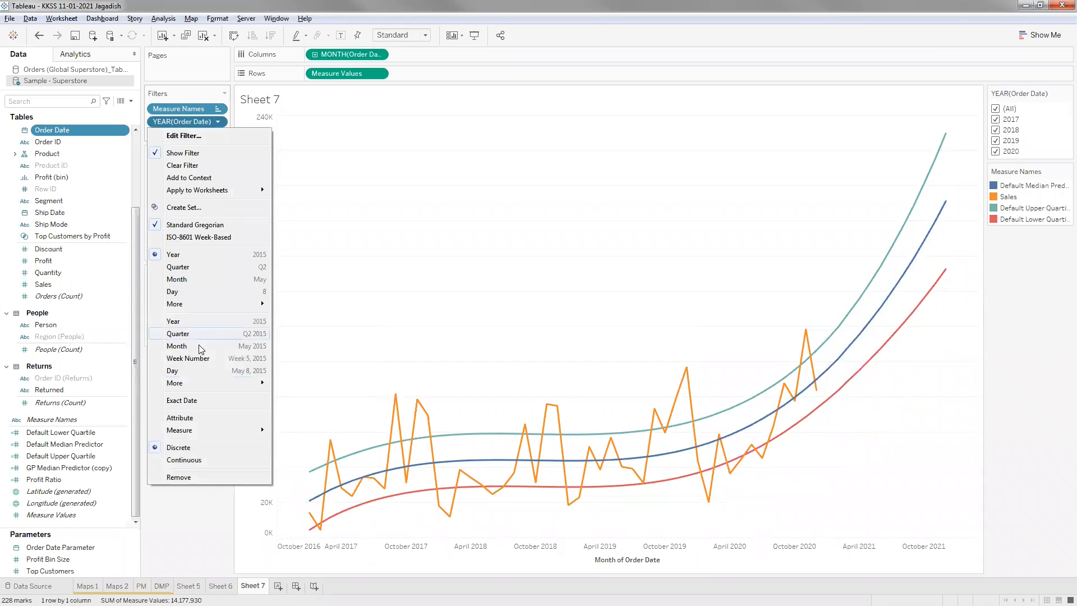
{"action": "left_click", "coordinate": [853, 150]}
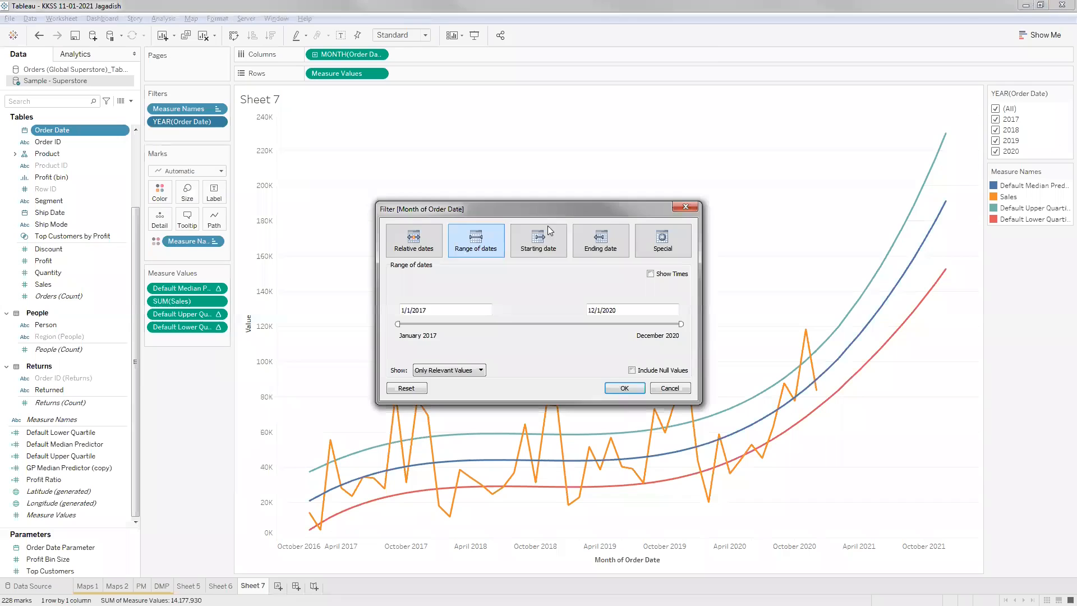
{"action": "left_click", "coordinate": [623, 390]}
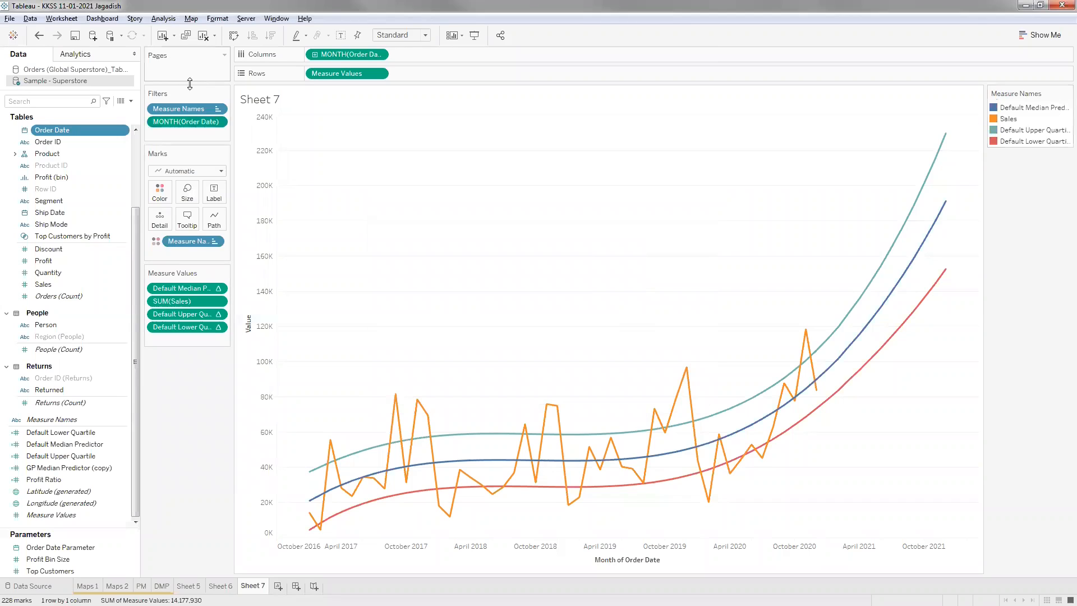
Show the monthly Order Date filter, shorten its range to end in December 2019, and inspect the end of the Default Upper Quartile line.
{"action": "right_click", "coordinate": [191, 123]}
{"action": "left_click", "coordinate": [225, 148]}
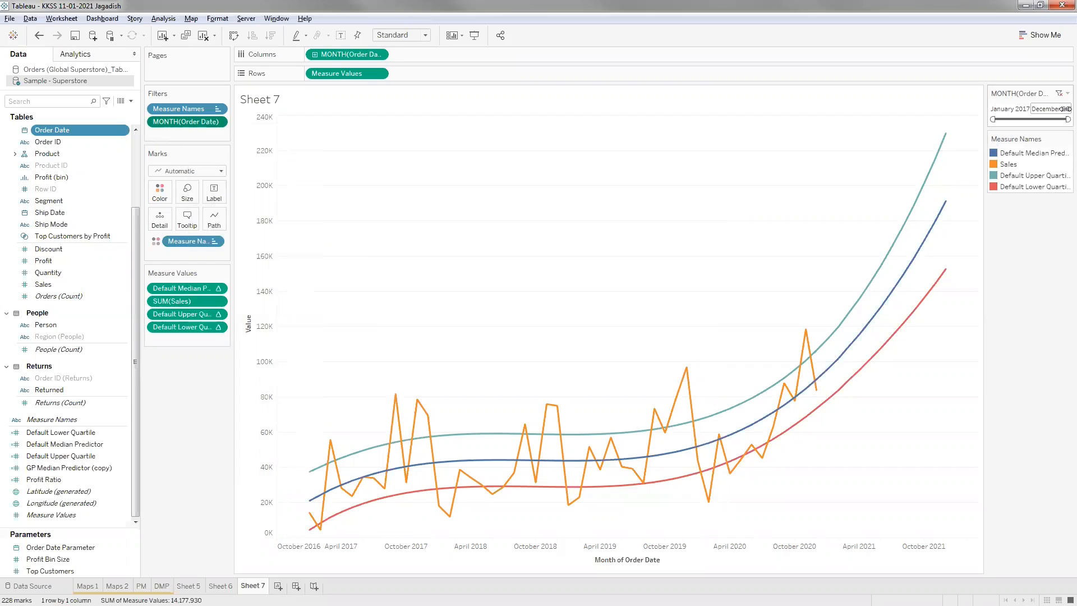
{"action": "mouse_move", "coordinate": [1068, 119]}
{"action": "left_mouse_down"}
{"action": "mouse_move", "coordinate": [1044, 122]}
{"action": "mouse_move", "coordinate": [1054, 123]}
{"action": "left_mouse_up"}
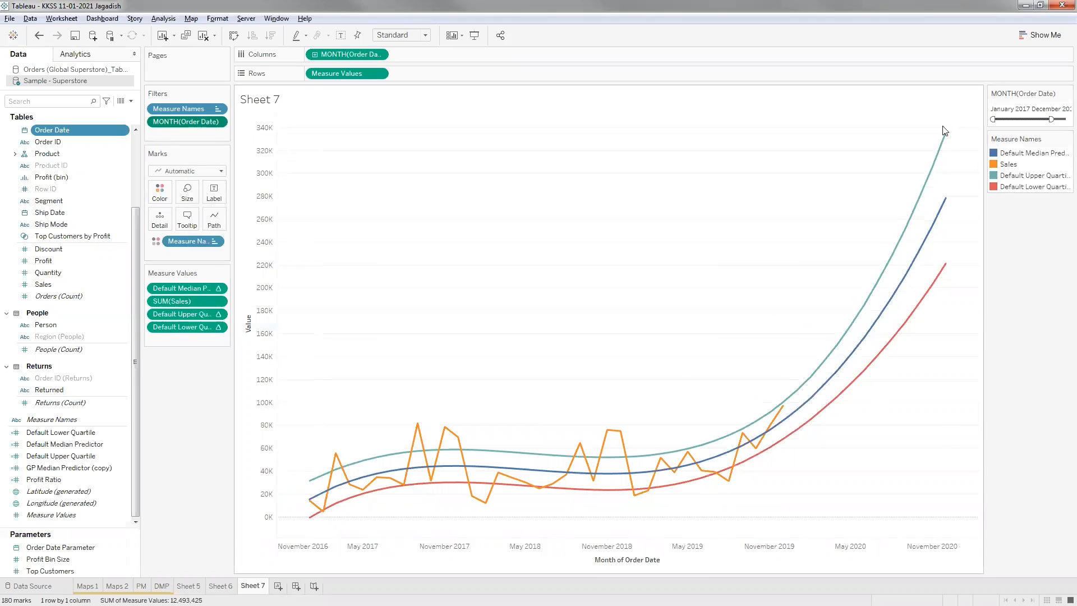
{"action": "mouse_move", "coordinate": [948, 134]}
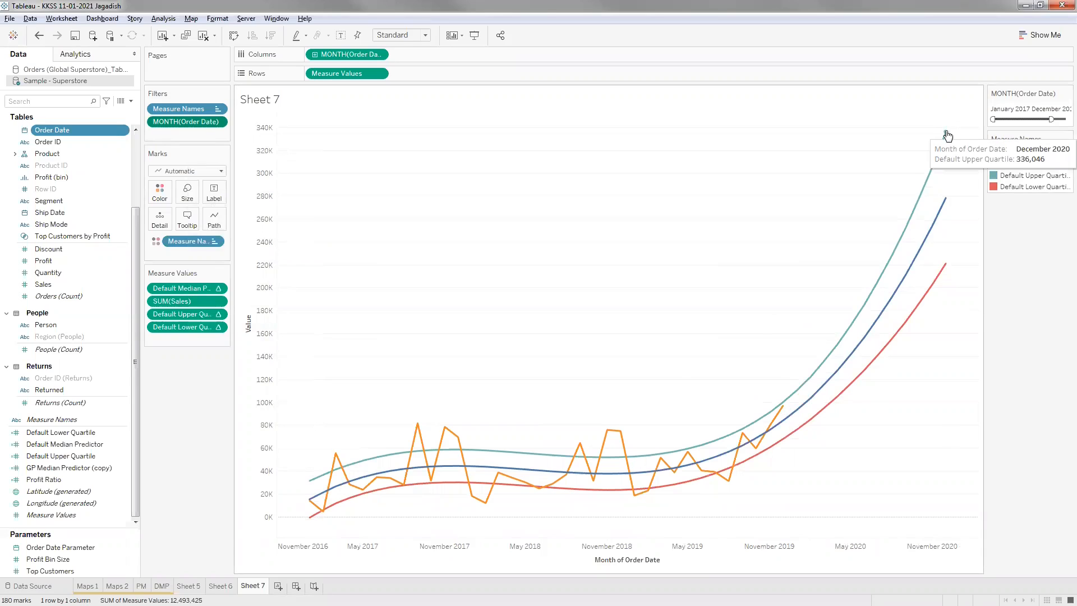
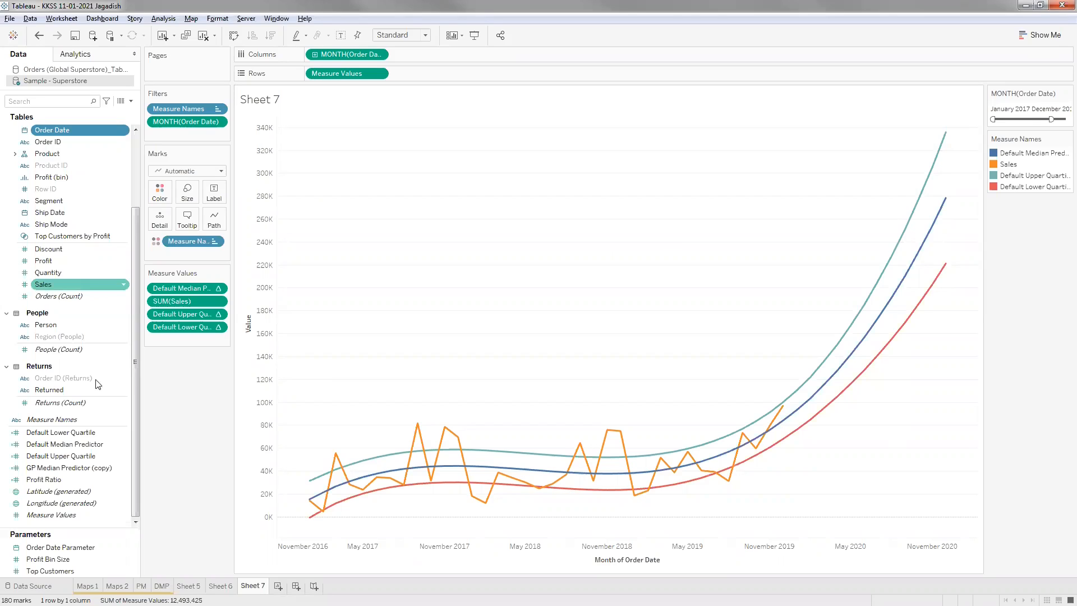
Reopen the Default Median Predictor calculation, review the Table Calculation functions, and close the editor.
{"action": "right_click", "coordinate": [62, 443]}
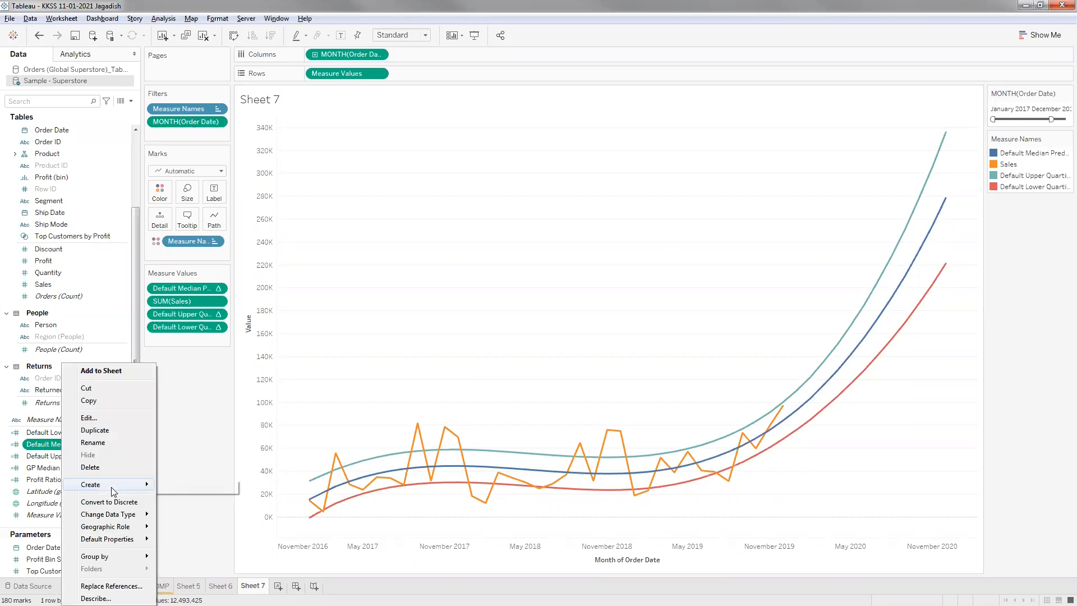
{"action": "left_click", "coordinate": [97, 446]}
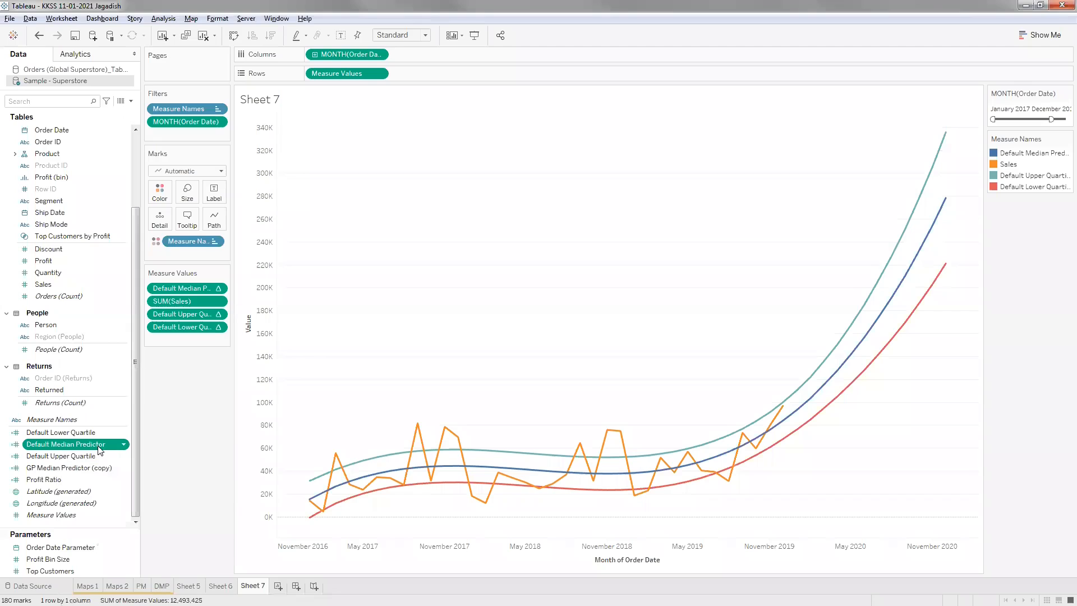
{"action": "right_click", "coordinate": [97, 447]}
{"action": "left_click", "coordinate": [128, 258]}
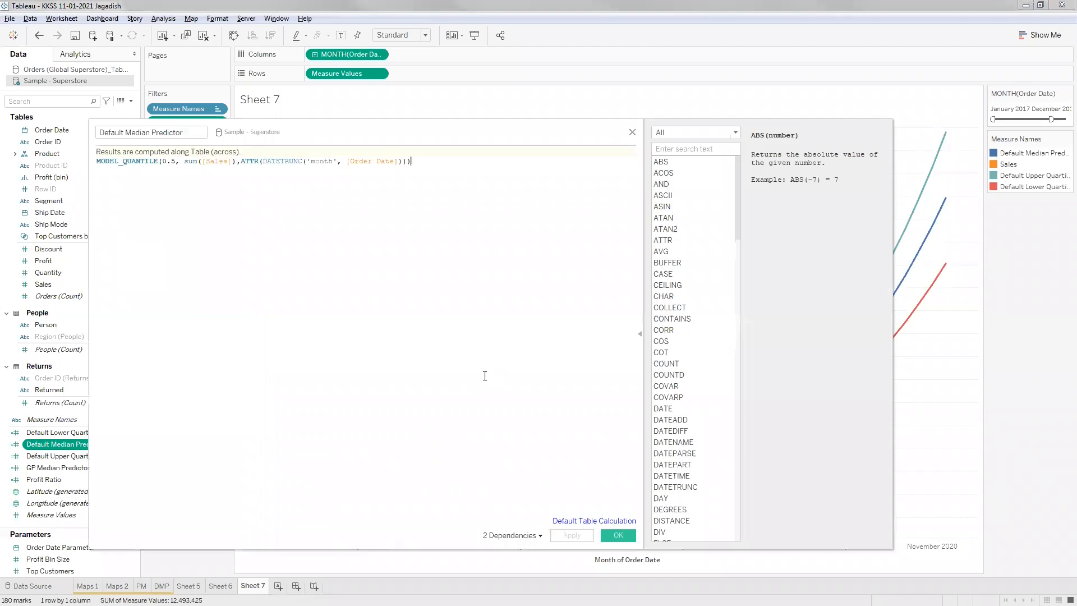
{"action": "left_click", "coordinate": [728, 133]}
{"action": "left_click", "coordinate": [701, 220]}
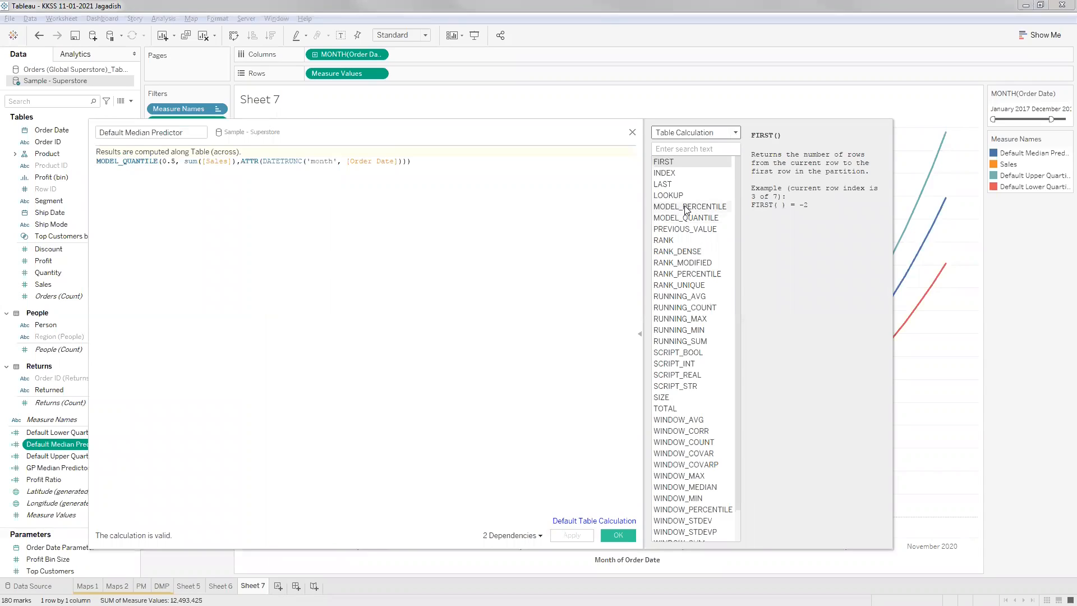
{"action": "left_click", "coordinate": [633, 134]}
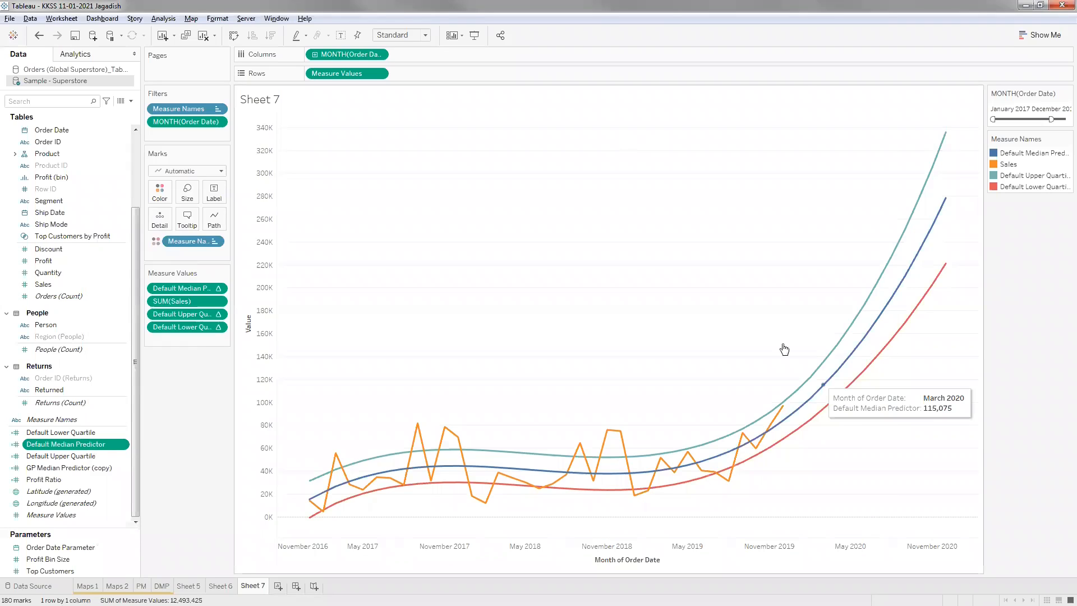
Try presenting the monthly Sales and predictor values as a text table, review its months, and revert to the combined line chart.
{"action": "left_click", "coordinate": [1032, 35]}
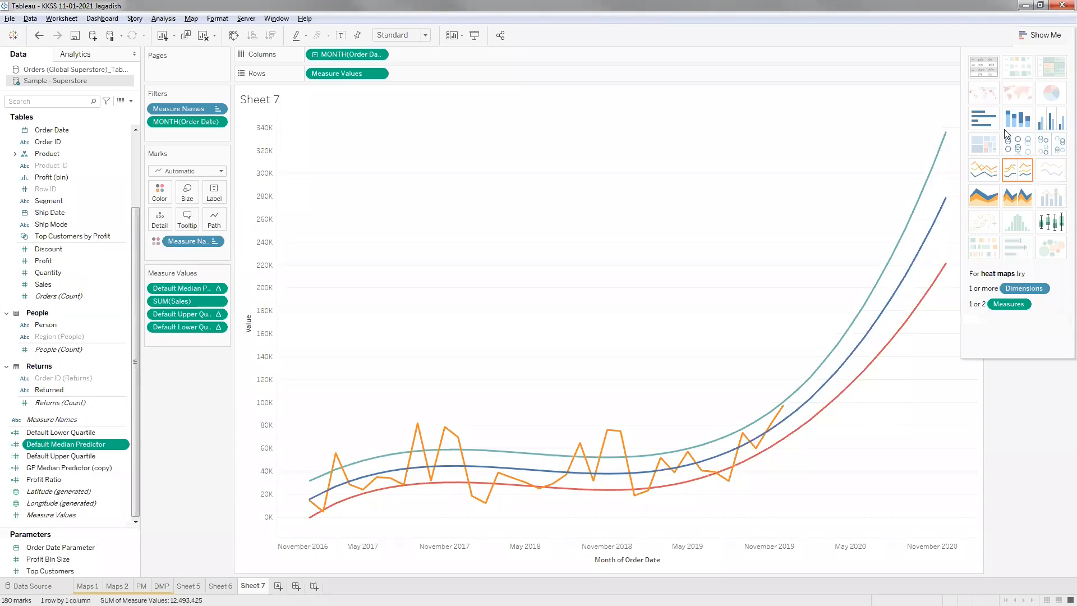
{"action": "left_click", "coordinate": [983, 71]}
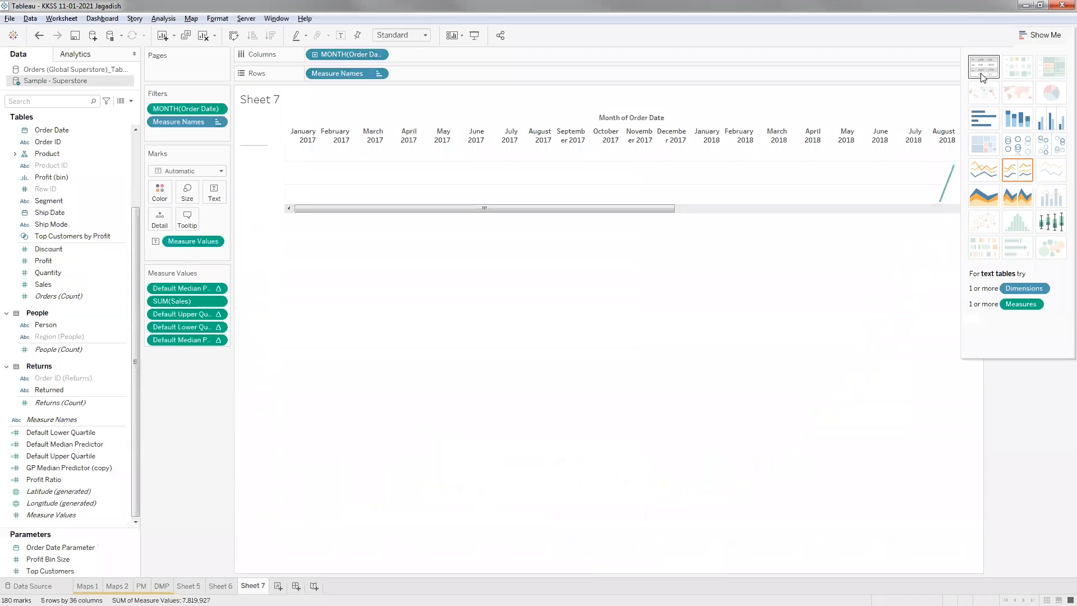
{"action": "left_click", "coordinate": [958, 209]}
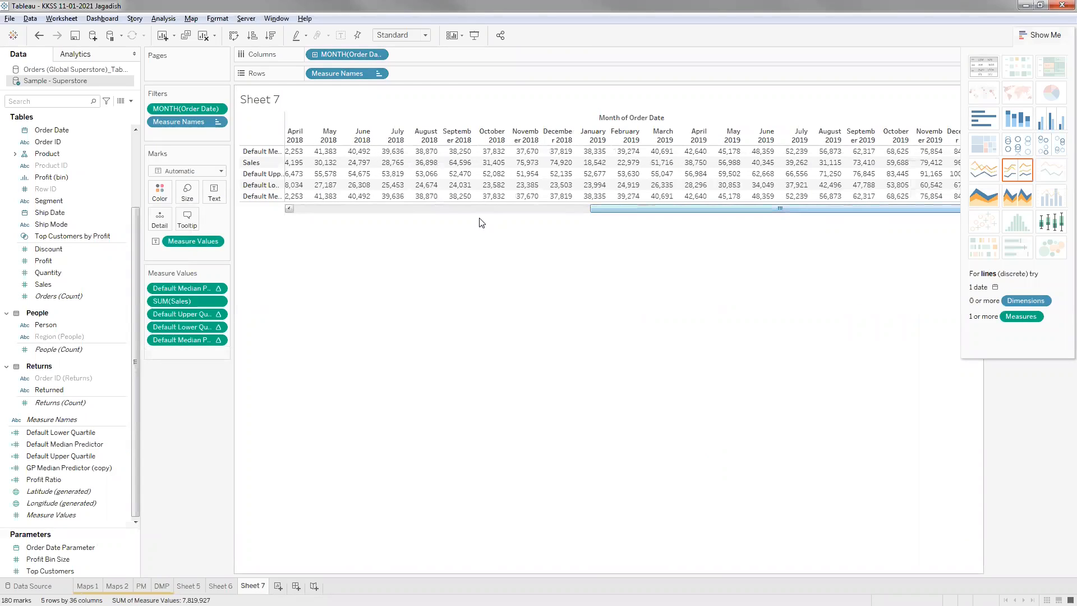
{"action": "left_click", "coordinate": [409, 209]}
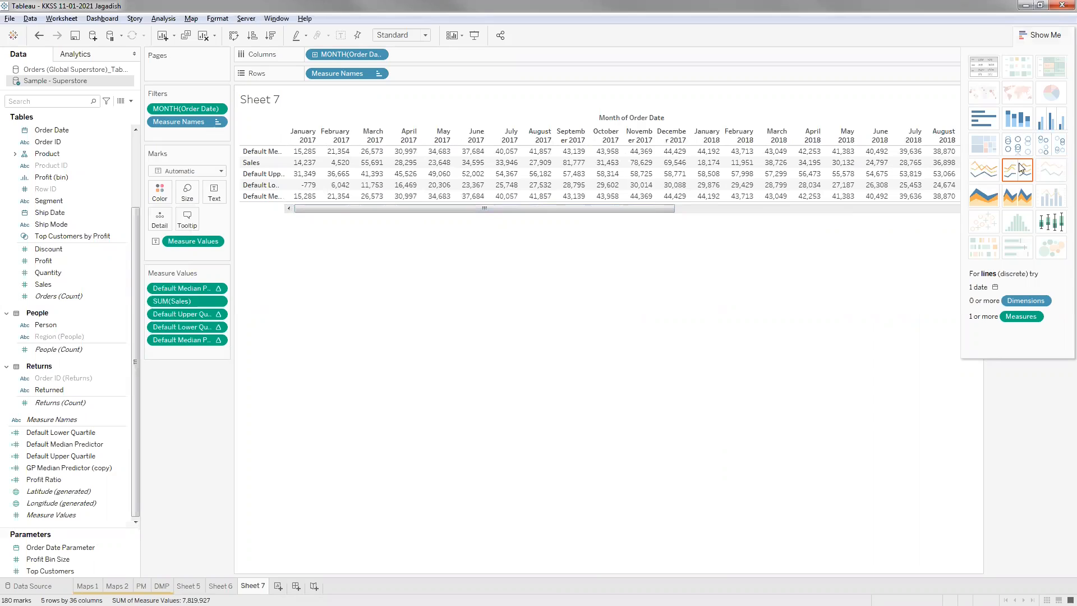
{"action": "key", "text": "ctrl+z"}
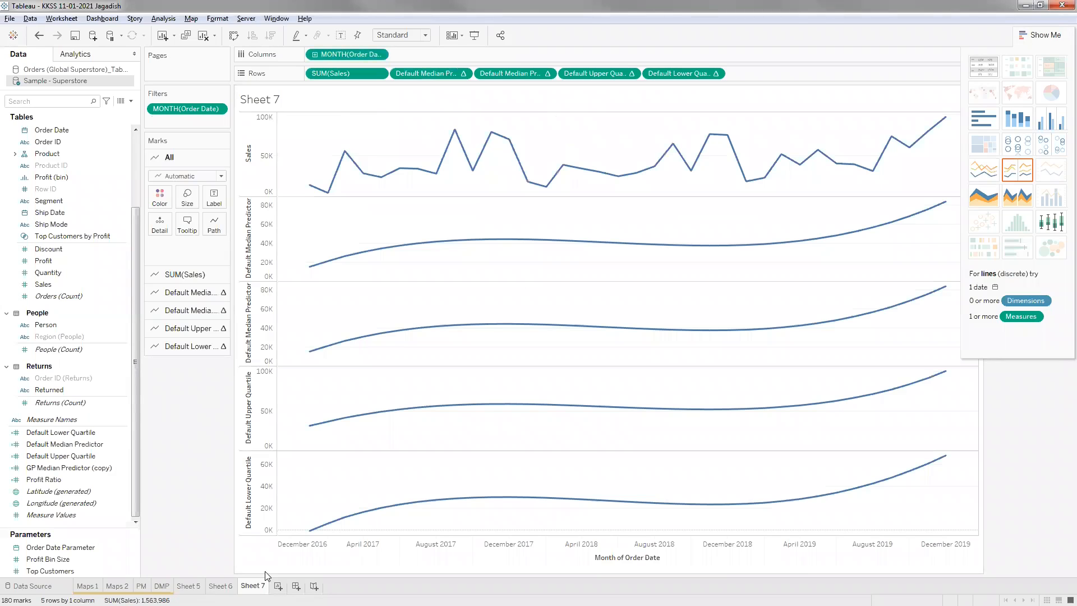
{"action": "left_click", "coordinate": [39, 35]}
{"action": "left_click", "coordinate": [39, 35]}
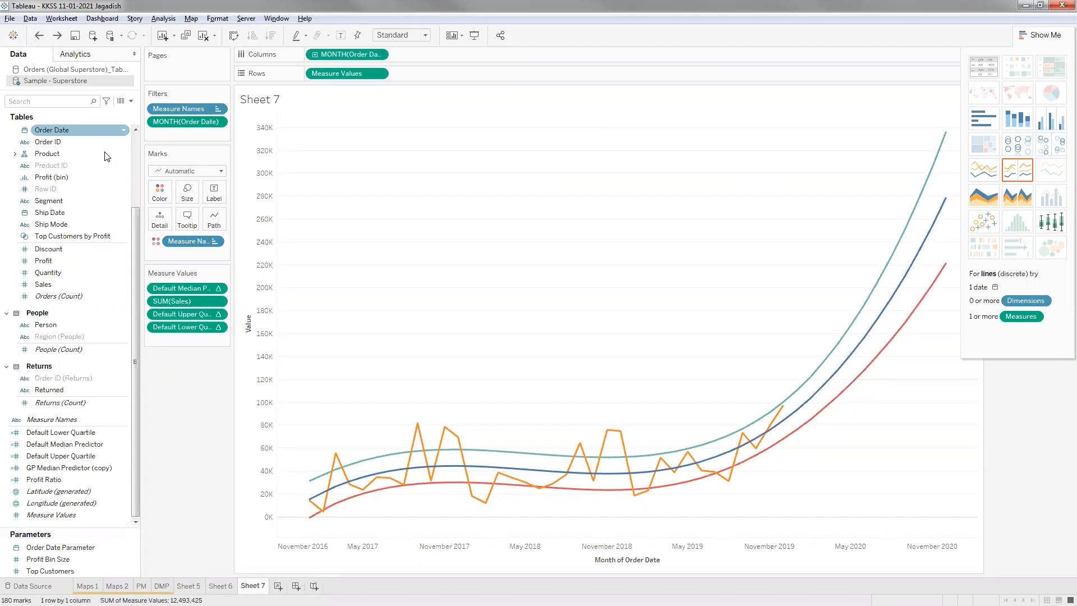
Open the Default Median Predictor calculation for editing and add single-line // comments beneath the MODEL_QUANTILE formula.
{"action": "scroll", "coordinate": [79, 203], "scroll_direction": "up", "scroll_amount": 3}
{"action": "scroll", "coordinate": [90, 465], "scroll_direction": "down", "scroll_amount": 3}
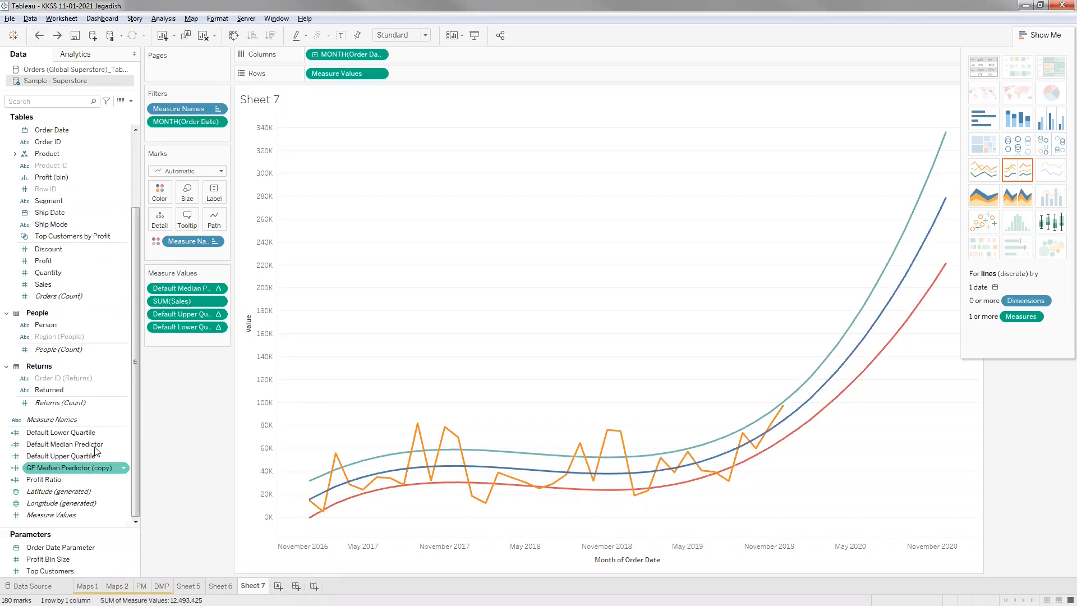
{"action": "right_click", "coordinate": [126, 444]}
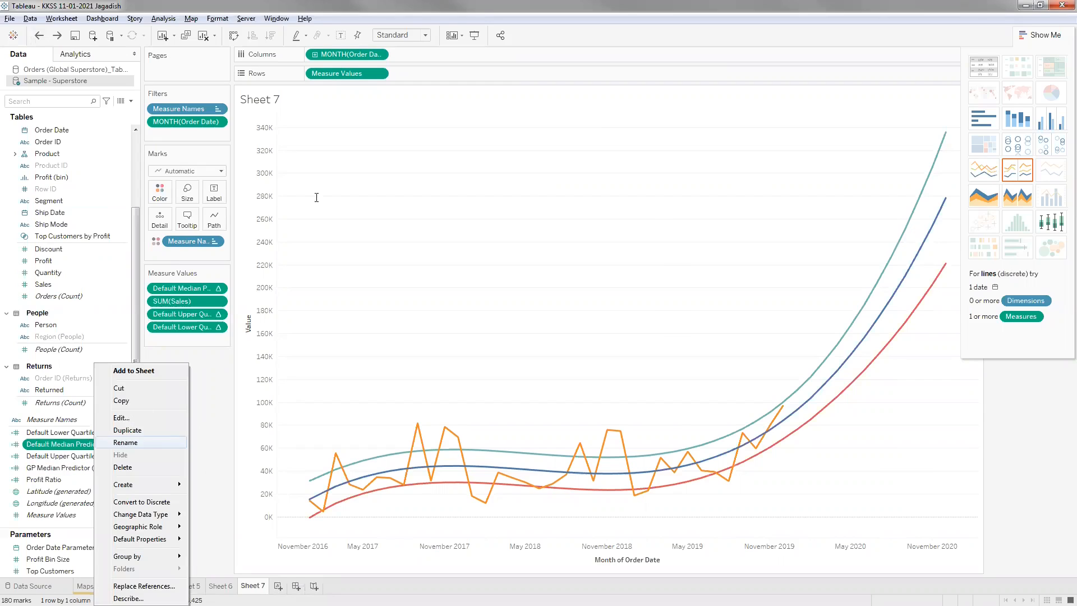
{"action": "left_click", "coordinate": [121, 418]}
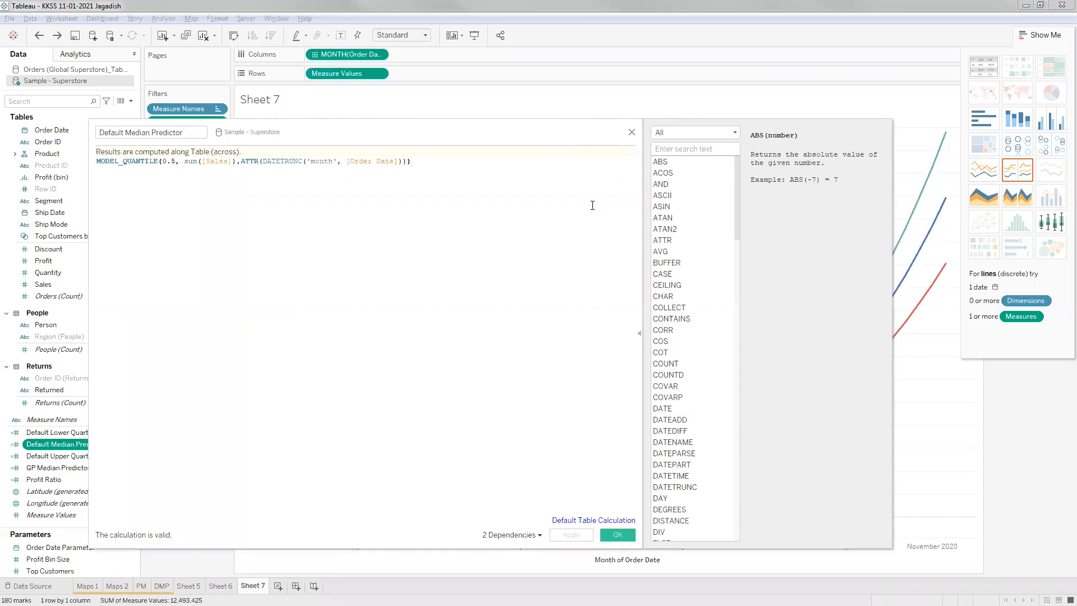
{"action": "key", "text": "Return"}
{"action": "type", "text": "////"}
{"action": "key", "text": "Return"}
Add a three-line /* */ comment reading "ladijovn", "dkufhiduhf" and "akdufhef" below the // lines, and close the calculation editor.
{"action": "key", "text": "Return"}
{"action": "type", "text": "/*   ladijovn"}
{"action": "key", "text": "Return"}
{"action": "type", "text": "dkufh"}
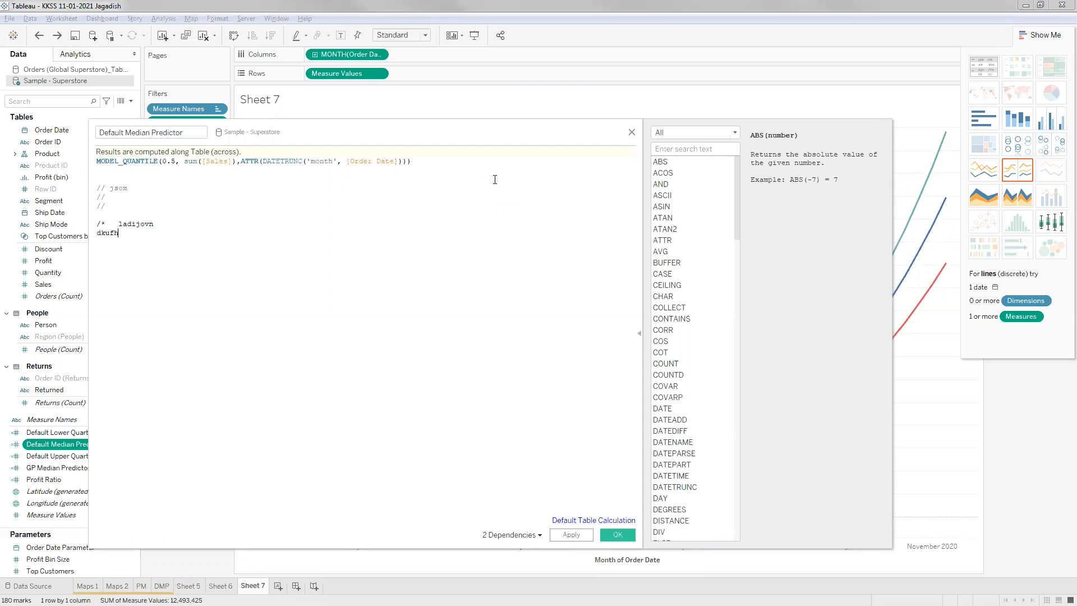
{"action": "type", "text": "iduhf"}
{"action": "key", "text": "Return"}
{"action": "type", "text": "akdufhef */"}
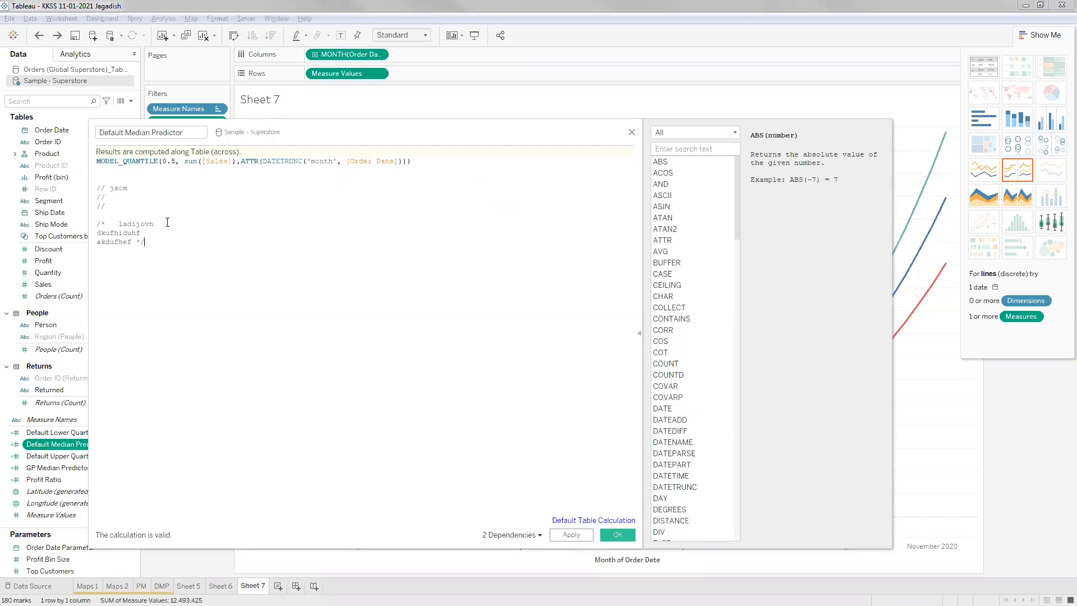
{"action": "left_click", "coordinate": [98, 224], "text": "shift"}
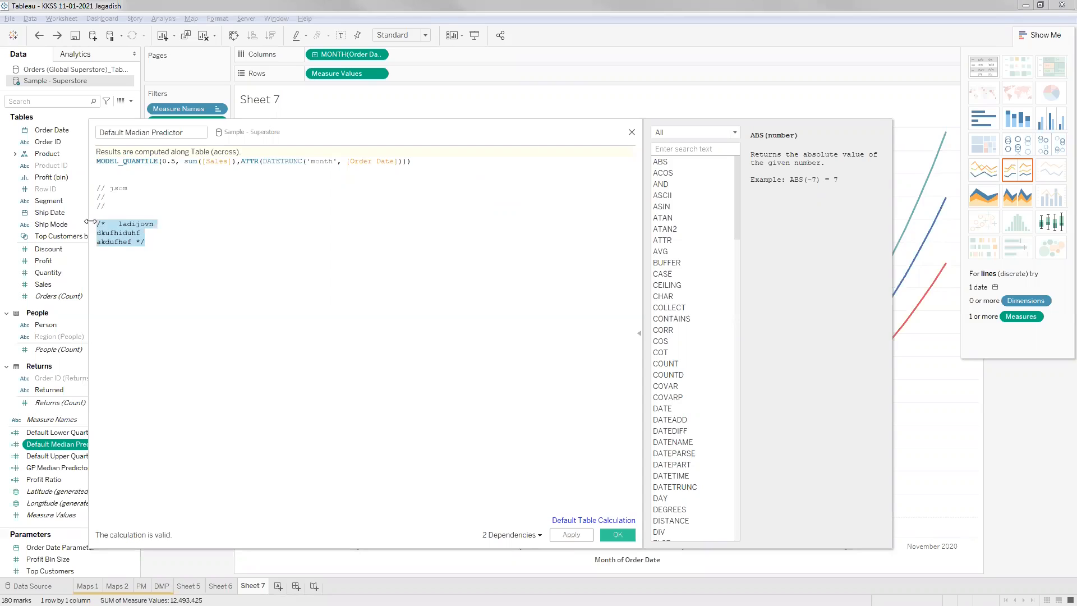
{"action": "left_click", "coordinate": [166, 241]}
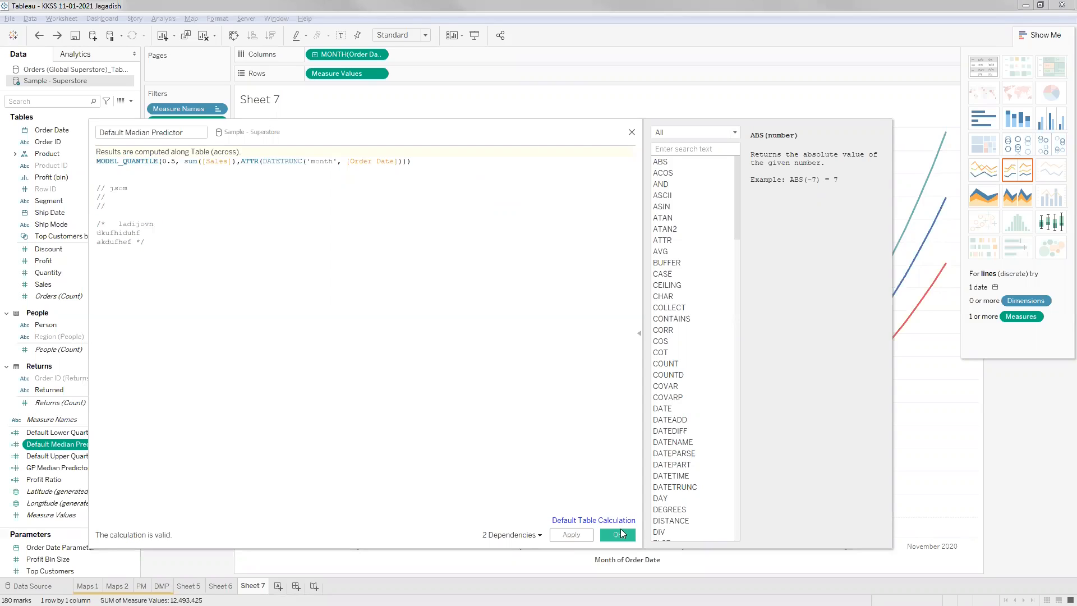
{"action": "left_click", "coordinate": [633, 134]}
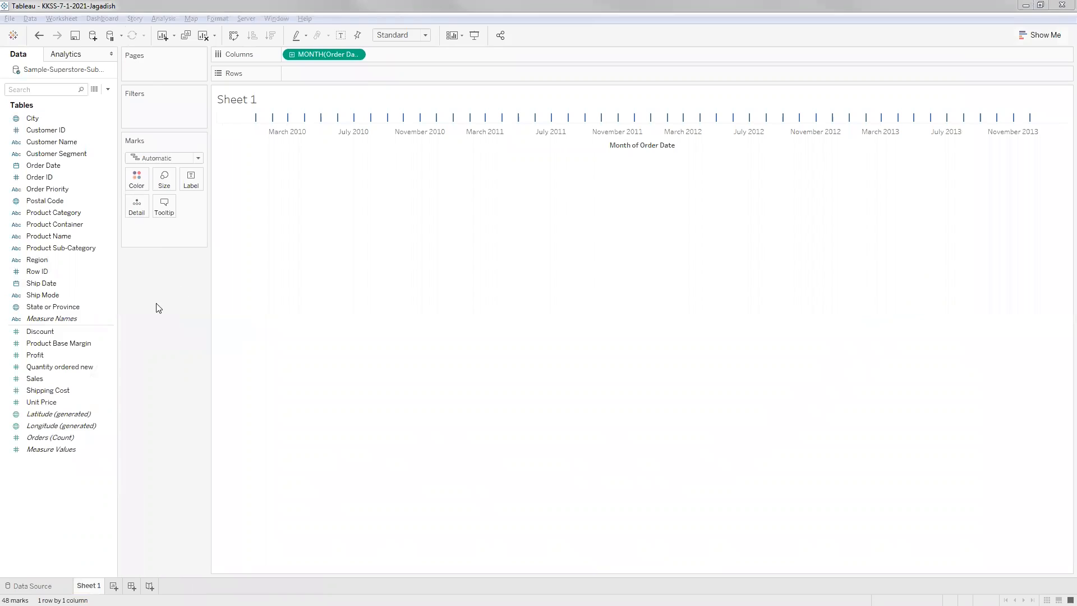
{"action": "left_click", "coordinate": [155, 229]}
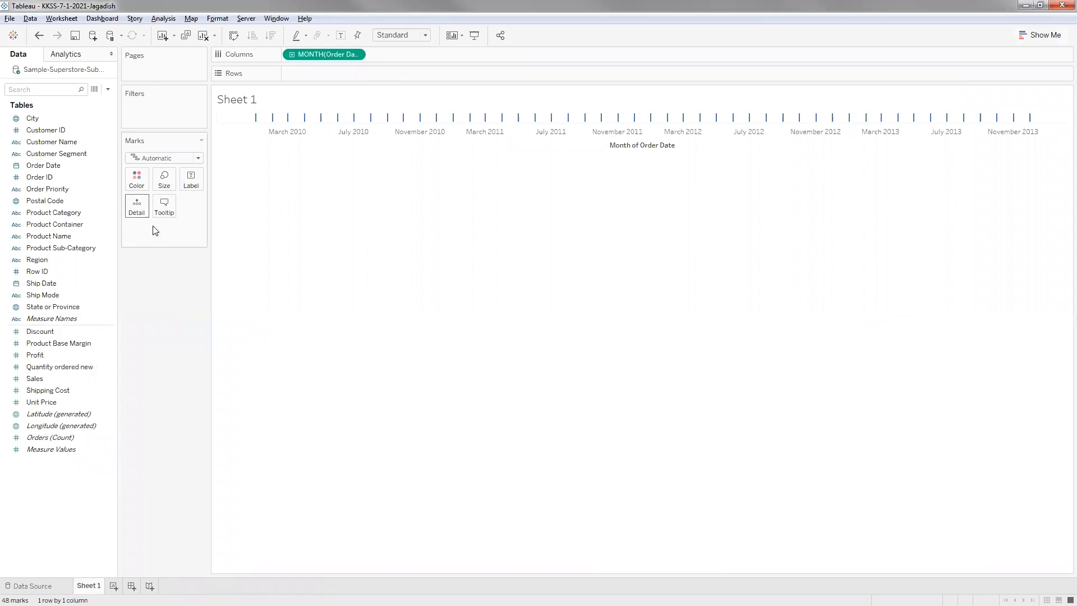
{"action": "left_click", "coordinate": [106, 344]}
{"action": "left_click", "coordinate": [100, 330]}
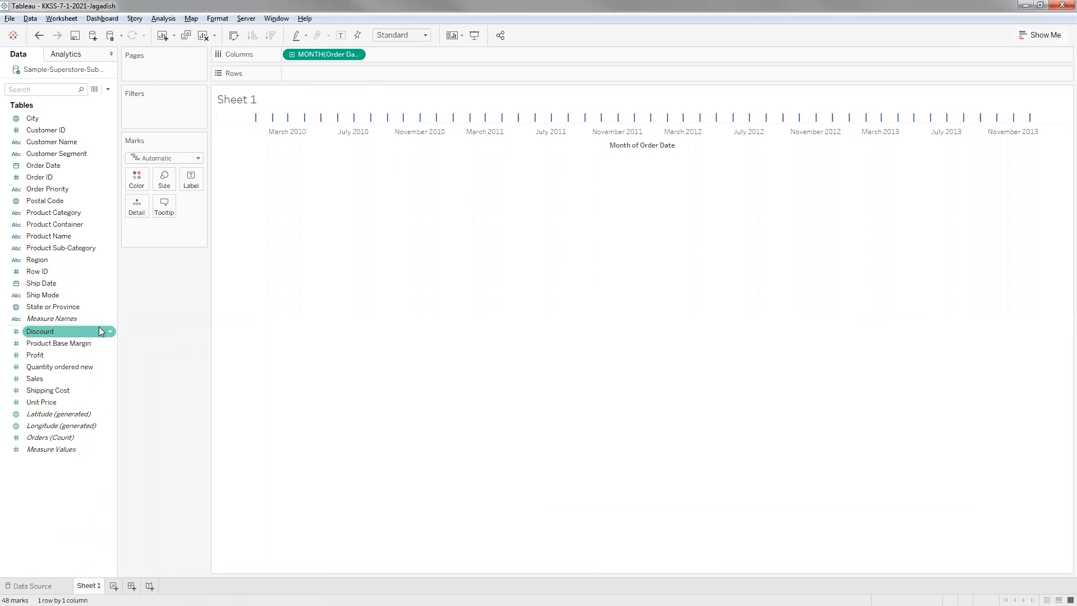
{"action": "left_click", "coordinate": [91, 307]}
{"action": "left_click", "coordinate": [98, 260]}
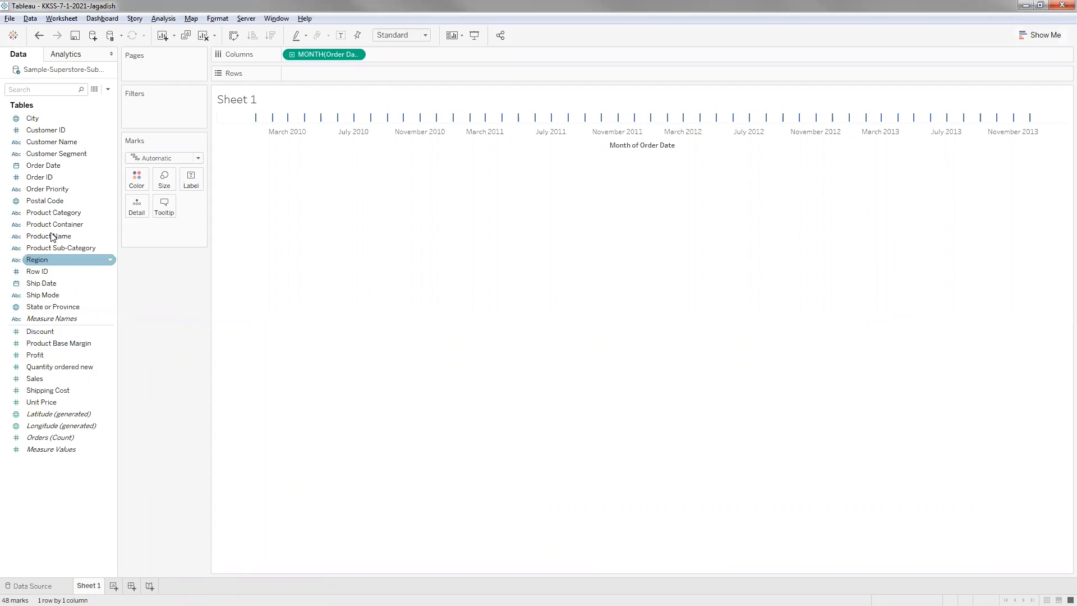
{"action": "left_click", "coordinate": [35, 191]}
{"action": "left_click", "coordinate": [65, 452]}
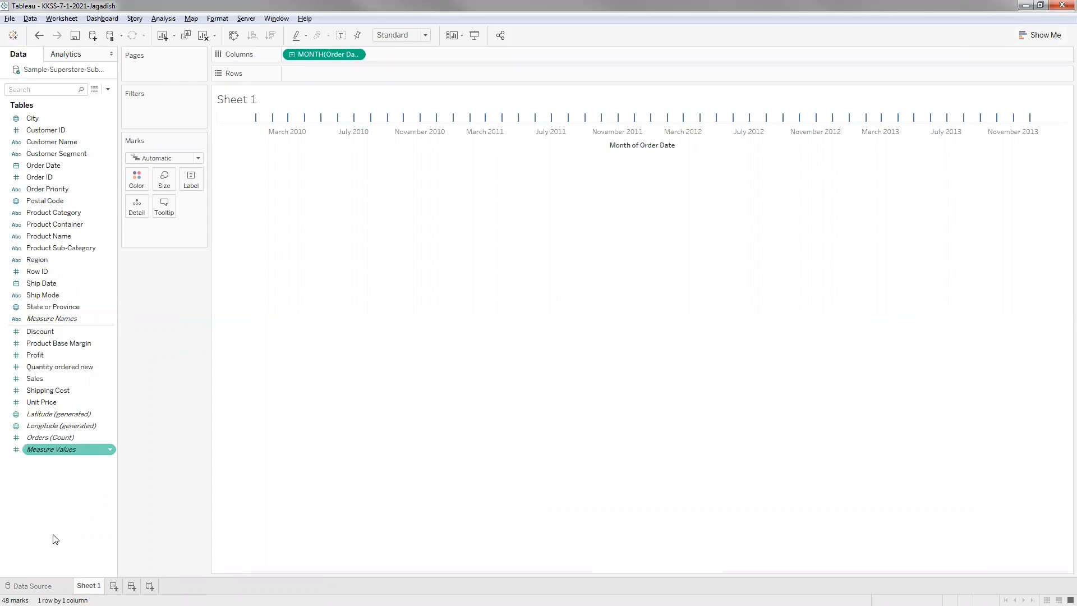
{"action": "left_click", "coordinate": [110, 128]}
Start a new parameter in the KKSS-7-1-2021 workbook with the Date data type and the name "date parameter".
{"action": "left_click", "coordinate": [108, 89]}
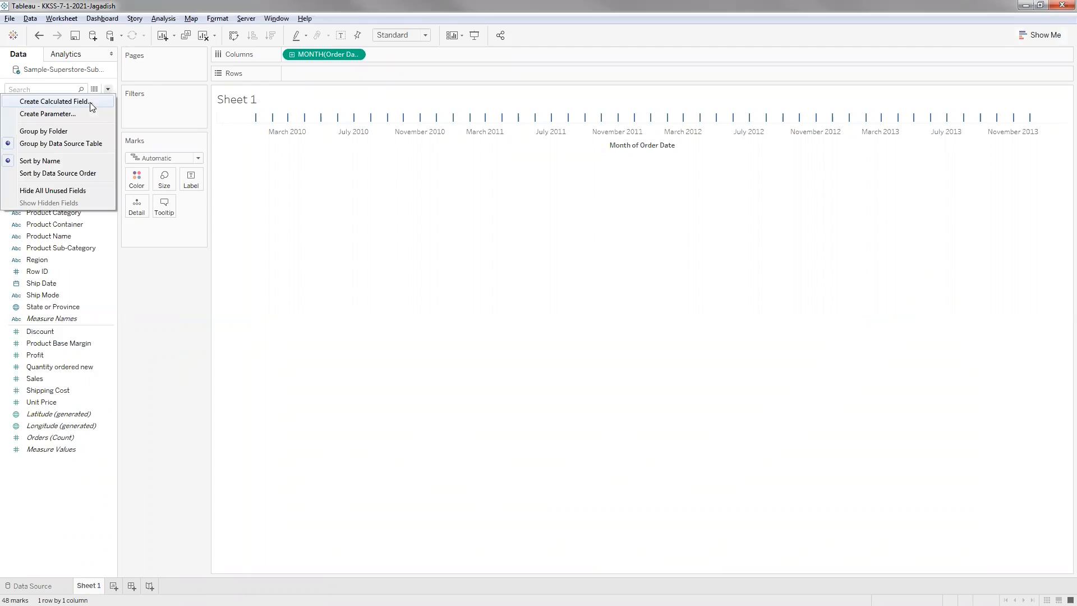
{"action": "left_click", "coordinate": [83, 114]}
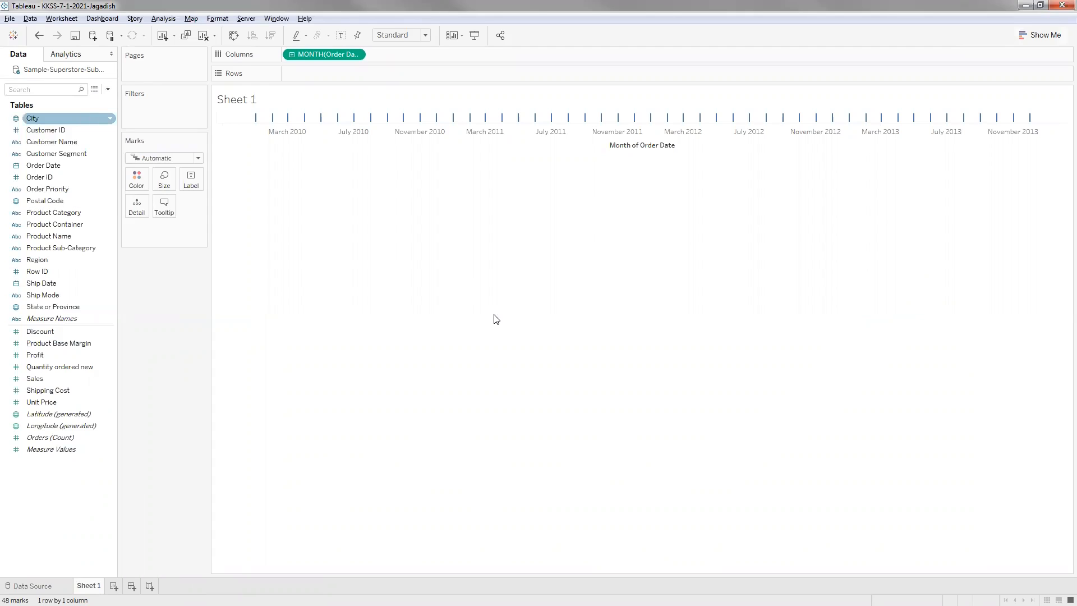
{"action": "left_click", "coordinate": [502, 282]}
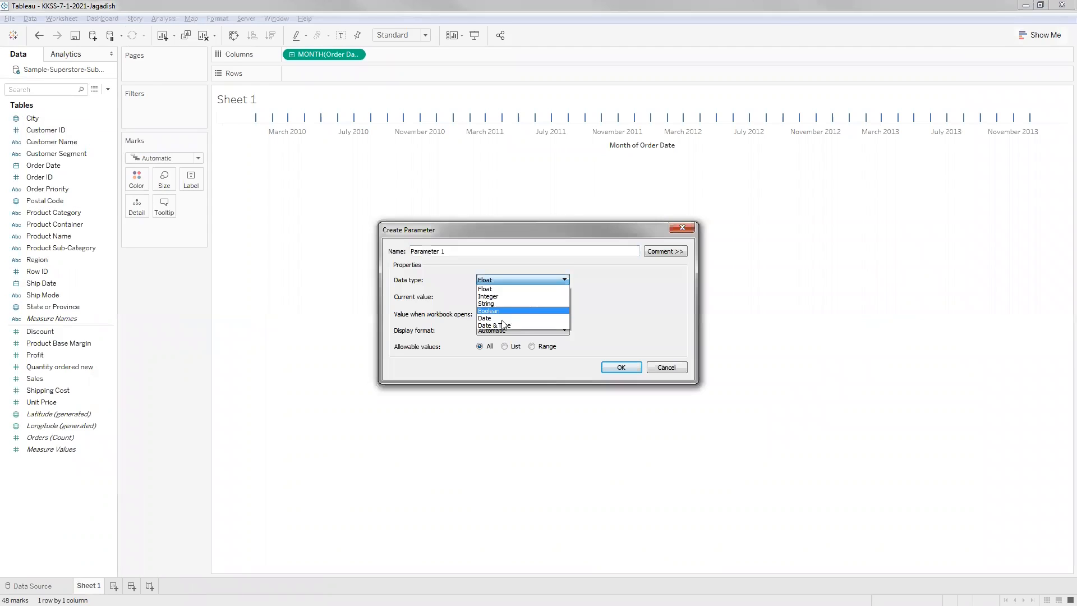
{"action": "left_click", "coordinate": [497, 318]}
{"action": "left_click_drag", "start_coordinate": [455, 251], "coordinate": [295, 241]}
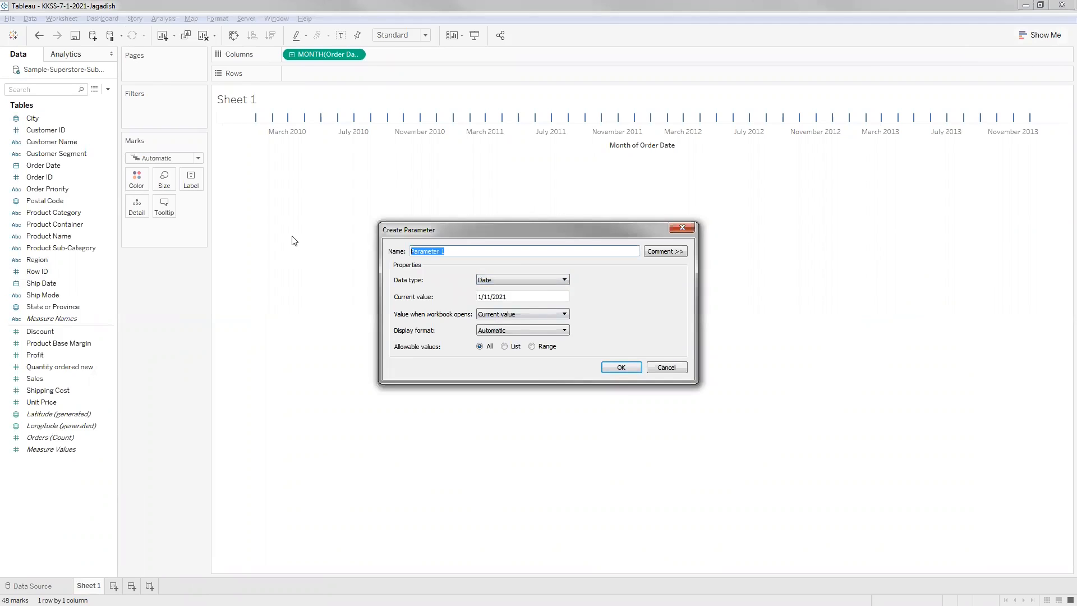
{"action": "type", "text": "date"}
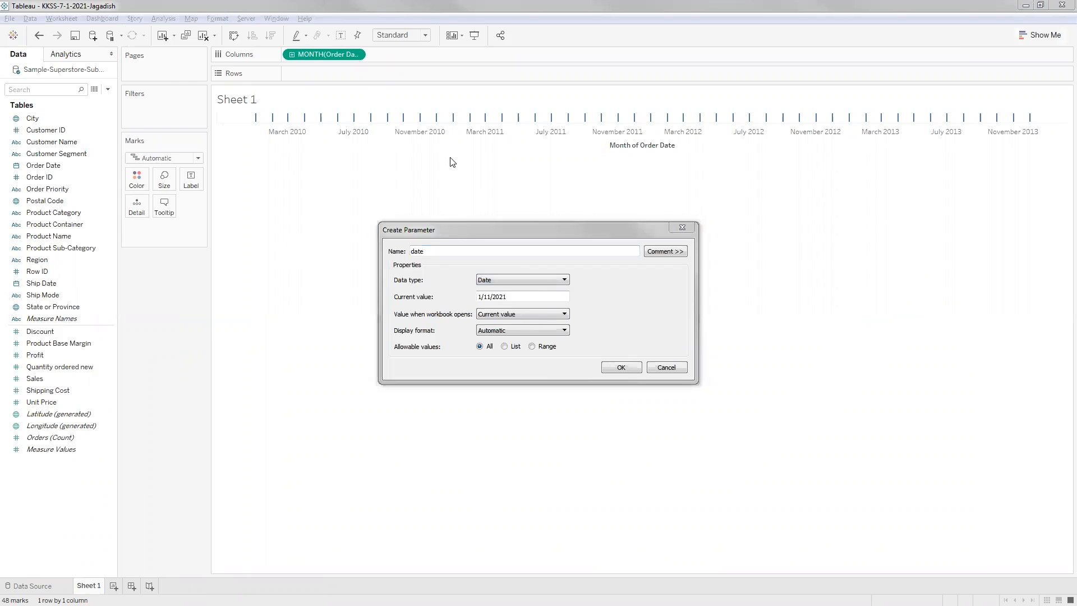
{"action": "left_click", "coordinate": [432, 259]}
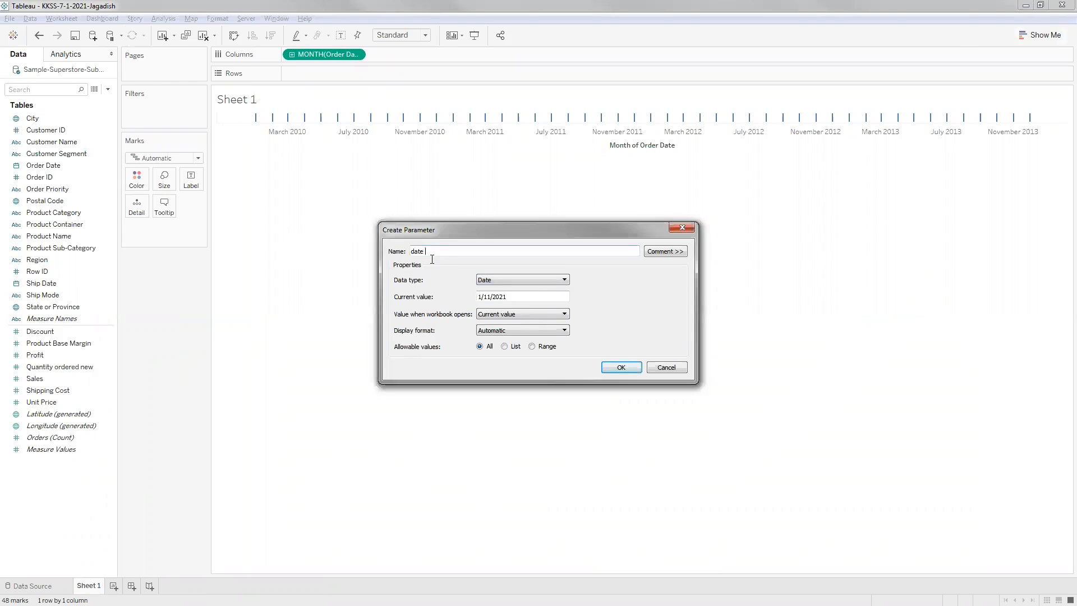
{"action": "type", "text": "parameter"}
Try the List option for allowable values, and switch to a Range from 1/1/2010 to 12/31/2013 taken from a date field.
{"action": "left_click", "coordinate": [505, 346]}
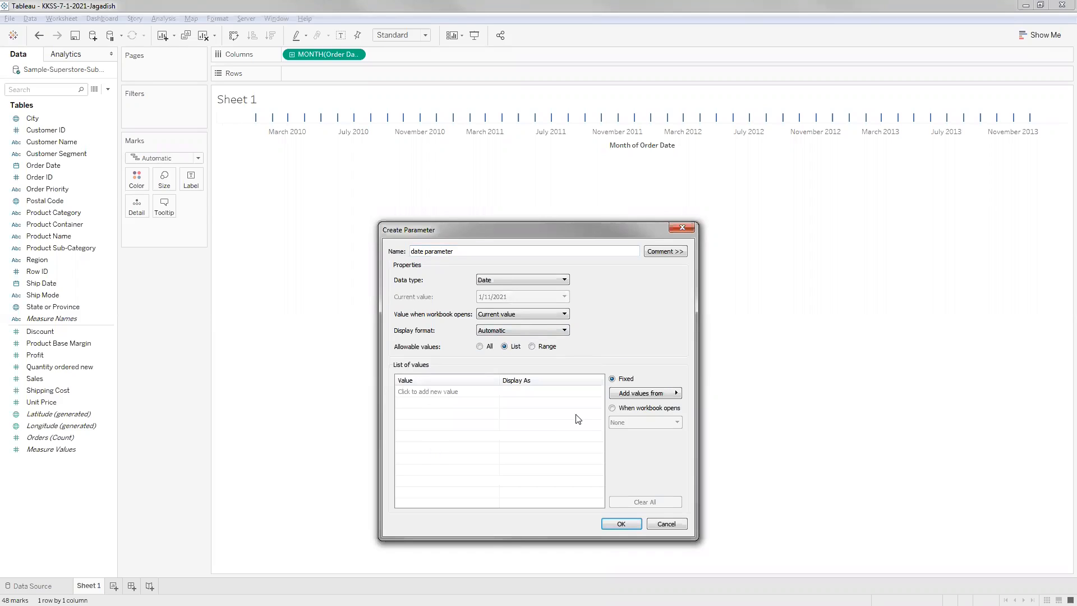
{"action": "left_click", "coordinate": [532, 346]}
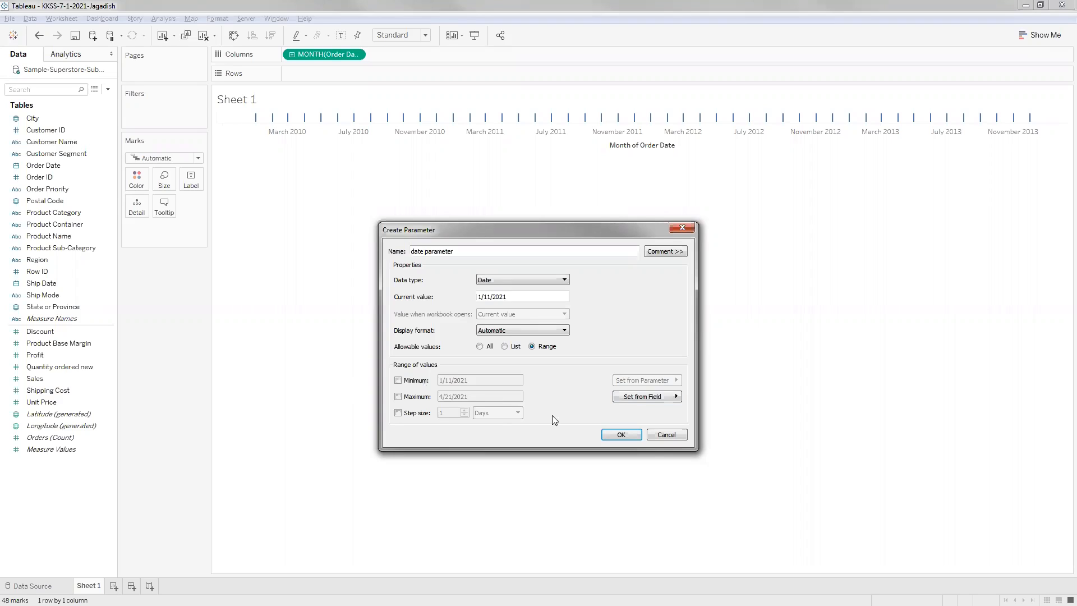
{"action": "left_click", "coordinate": [659, 397]}
{"action": "left_click", "coordinate": [758, 398]}
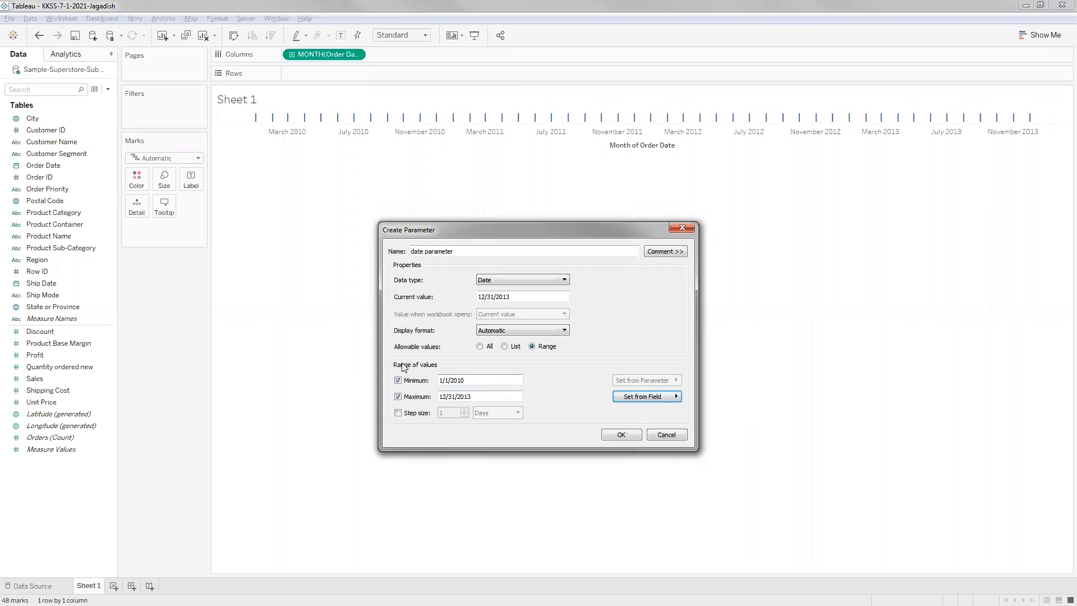
Examine the minimum and maximum date settings of the parameter's range, and close the Create Parameter dialog without saving.
{"action": "left_click", "coordinate": [486, 376]}
{"action": "left_click", "coordinate": [554, 380]}
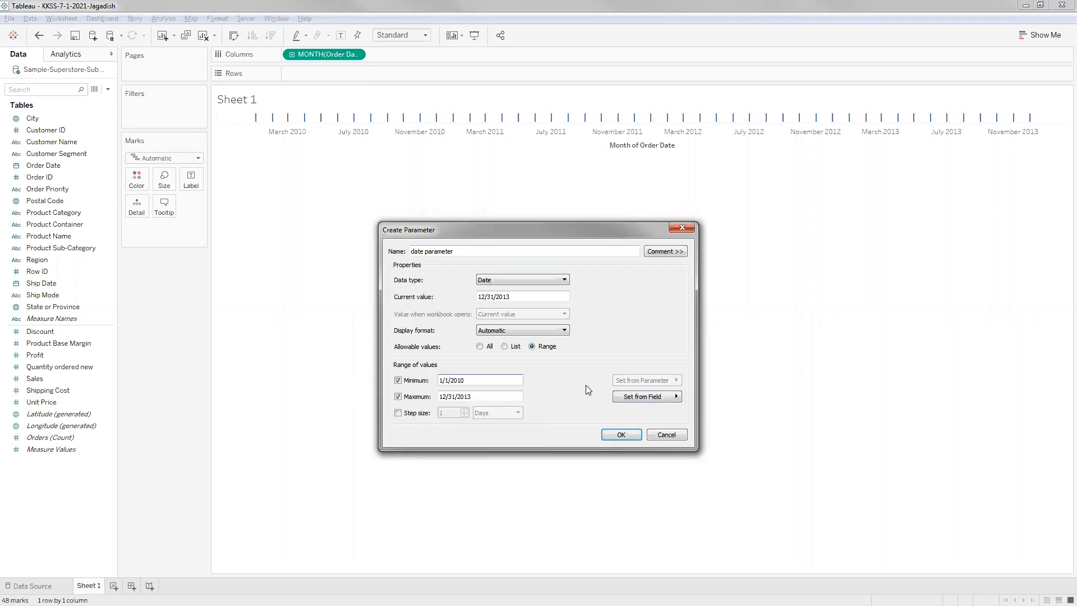
{"action": "left_click", "coordinate": [476, 397]}
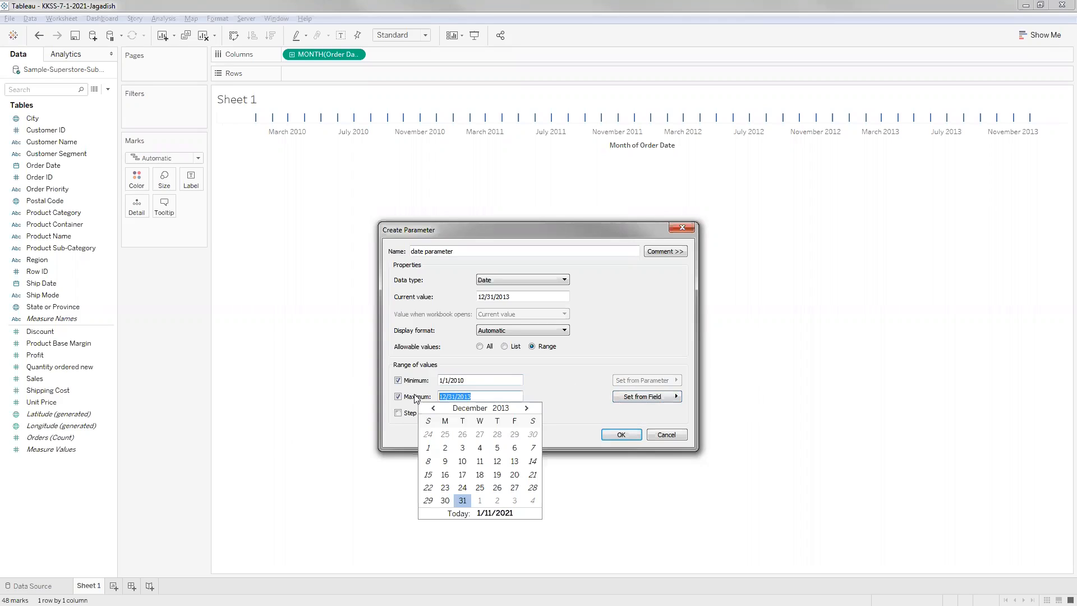
{"action": "left_click", "coordinate": [476, 397]}
{"action": "left_click", "coordinate": [554, 394]}
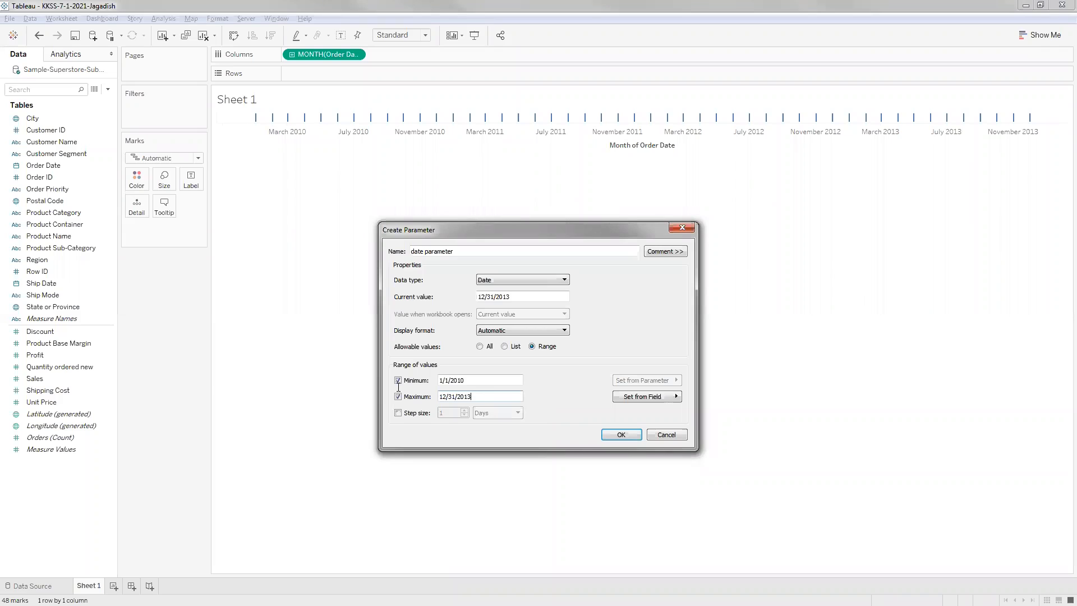
{"action": "double_click", "coordinate": [477, 397]}
{"action": "left_click", "coordinate": [480, 396]}
{"action": "left_click_drag", "start_coordinate": [473, 396], "coordinate": [436, 396]}
{"action": "left_click", "coordinate": [686, 224]}
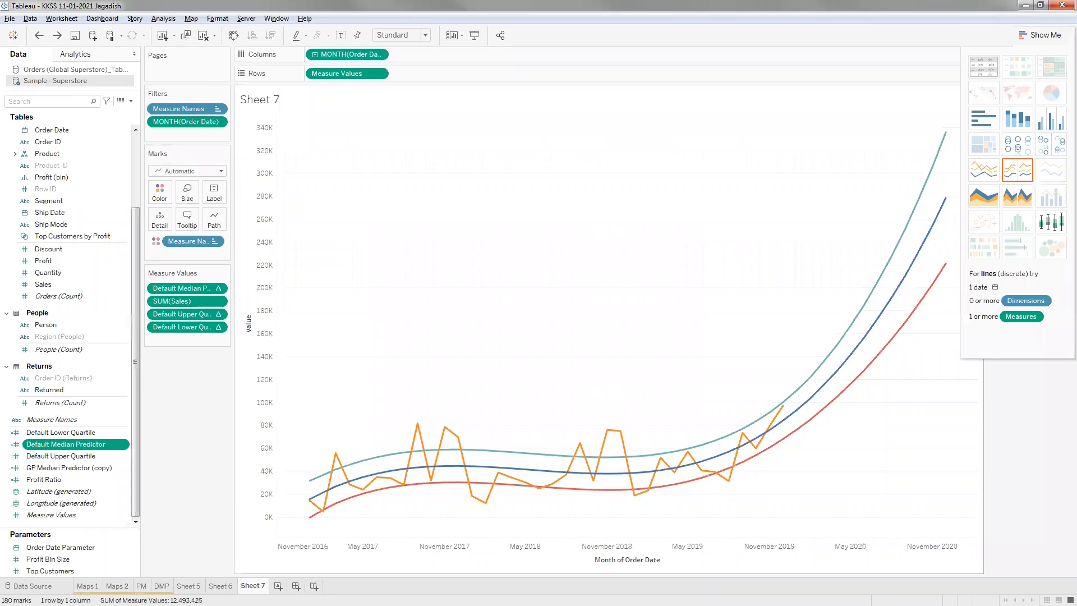
Add a new worksheet in the KKSS 11-01-2021 workbook and open the Order Date Parameter for editing.
{"action": "left_click", "coordinate": [279, 585]}
{"action": "left_click", "coordinate": [65, 549]}
{"action": "right_click", "coordinate": [104, 406]}
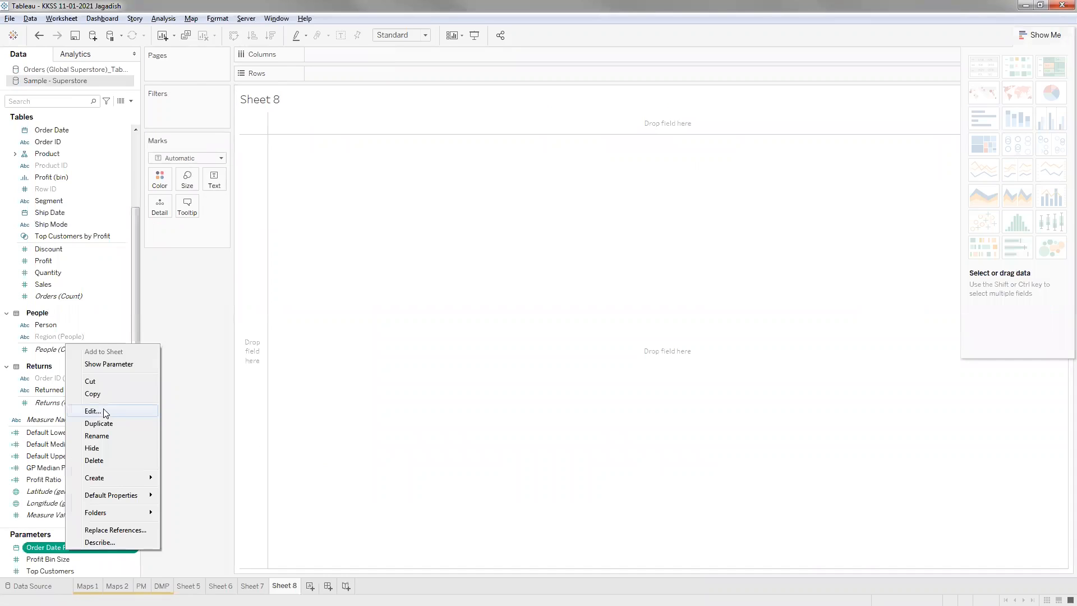
{"action": "left_click", "coordinate": [553, 345]}
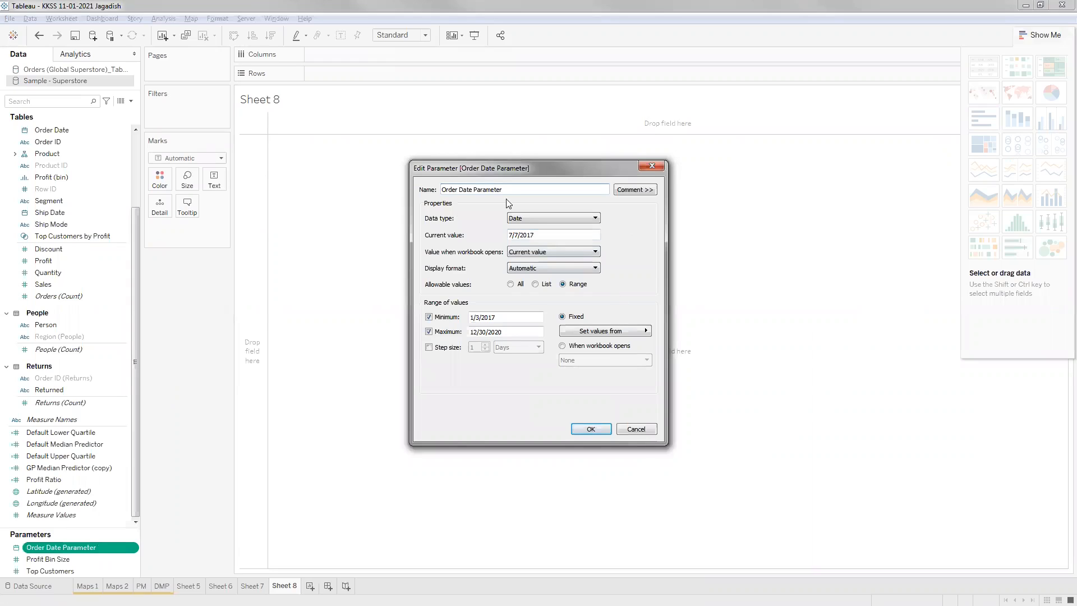
Make the Order Date Parameter's range refresh when the workbook opens, using Order Date from Orders (Global Superstore)_TabELearn, and save the parameter.
{"action": "left_click", "coordinate": [563, 346]}
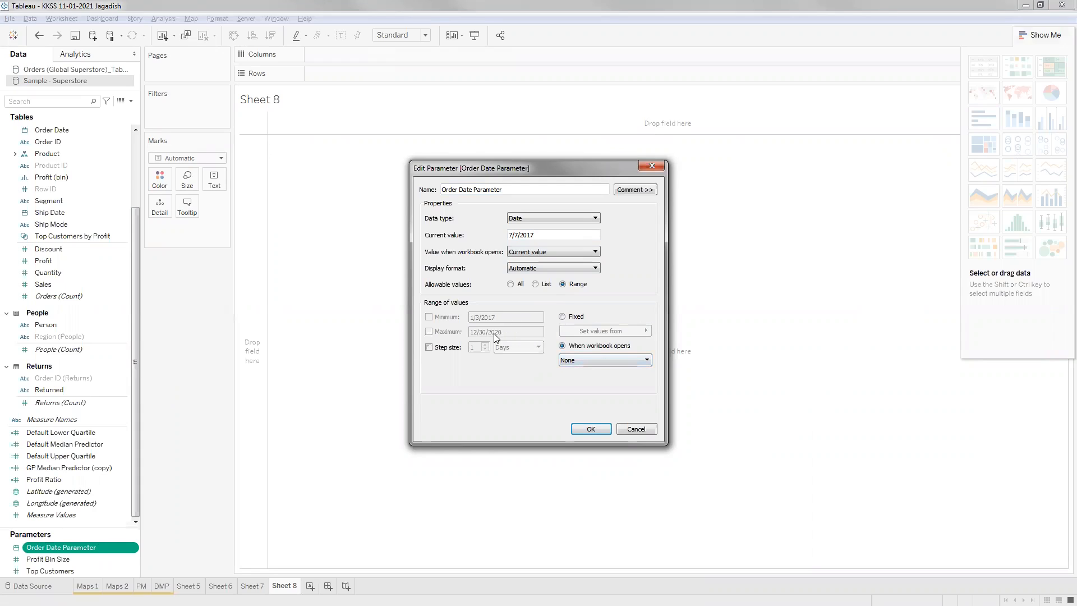
{"action": "left_click", "coordinate": [592, 360]}
{"action": "mouse_move", "coordinate": [626, 393]}
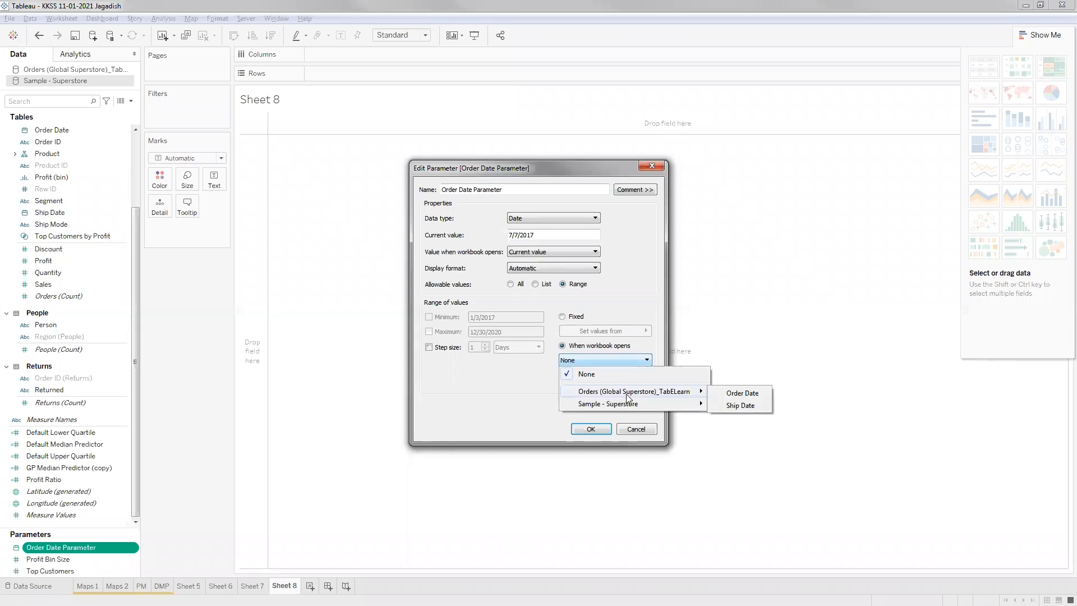
{"action": "left_click", "coordinate": [729, 394]}
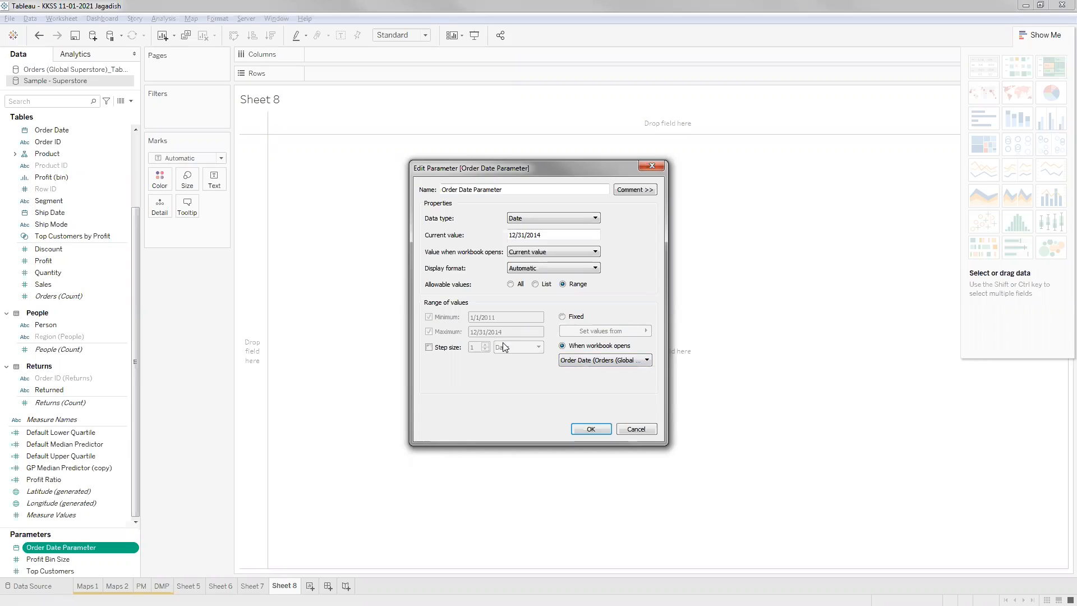
{"action": "left_click", "coordinate": [593, 433]}
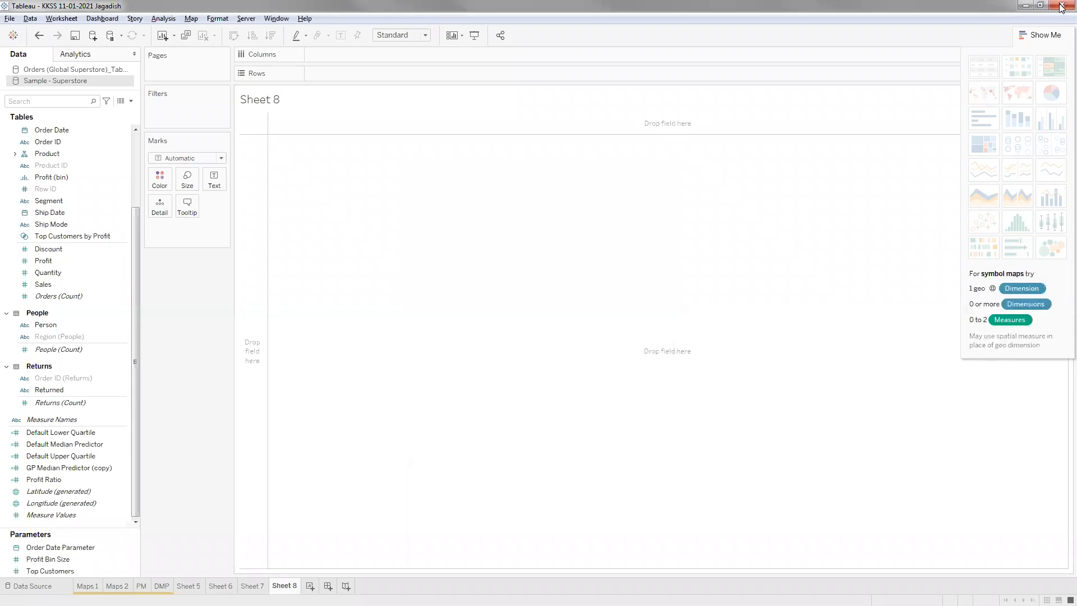
Hide the Show Me chart suggestions and select the Order Date Parameter.
{"action": "left_click", "coordinate": [1038, 34]}
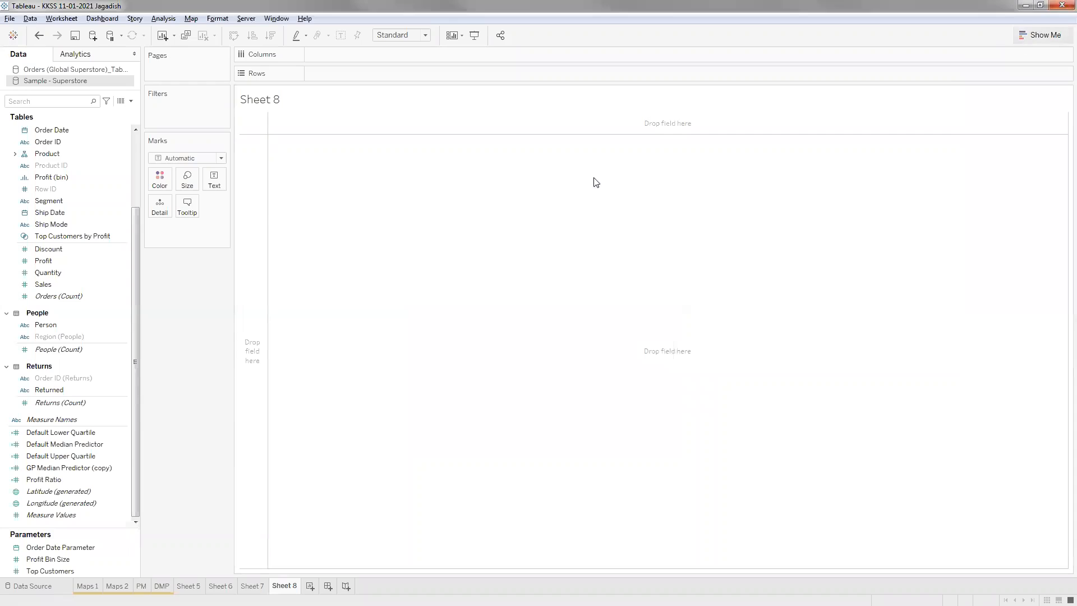
{"action": "left_click", "coordinate": [98, 547]}
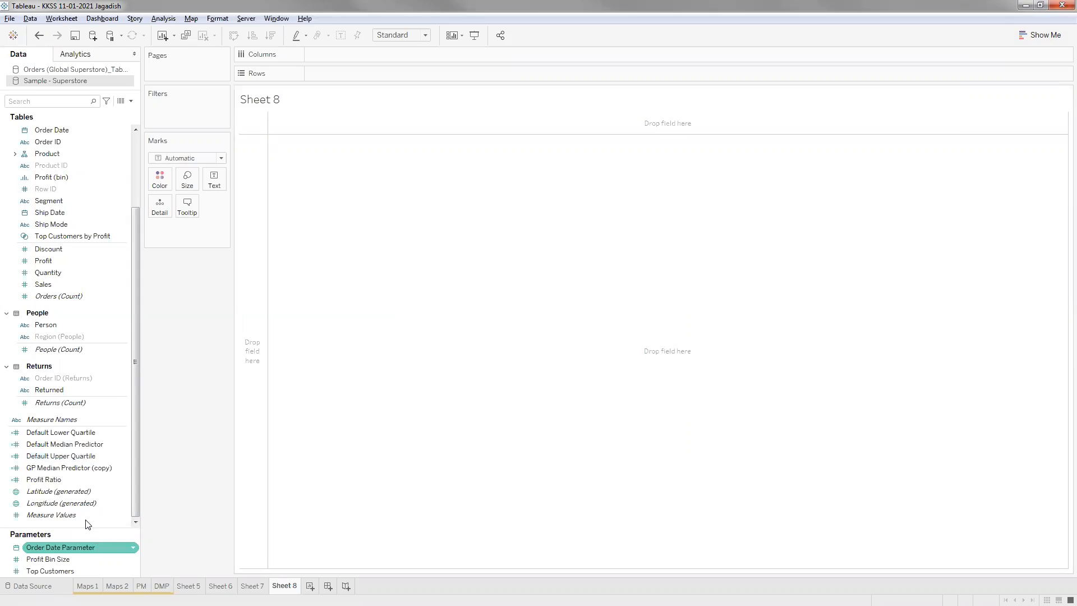